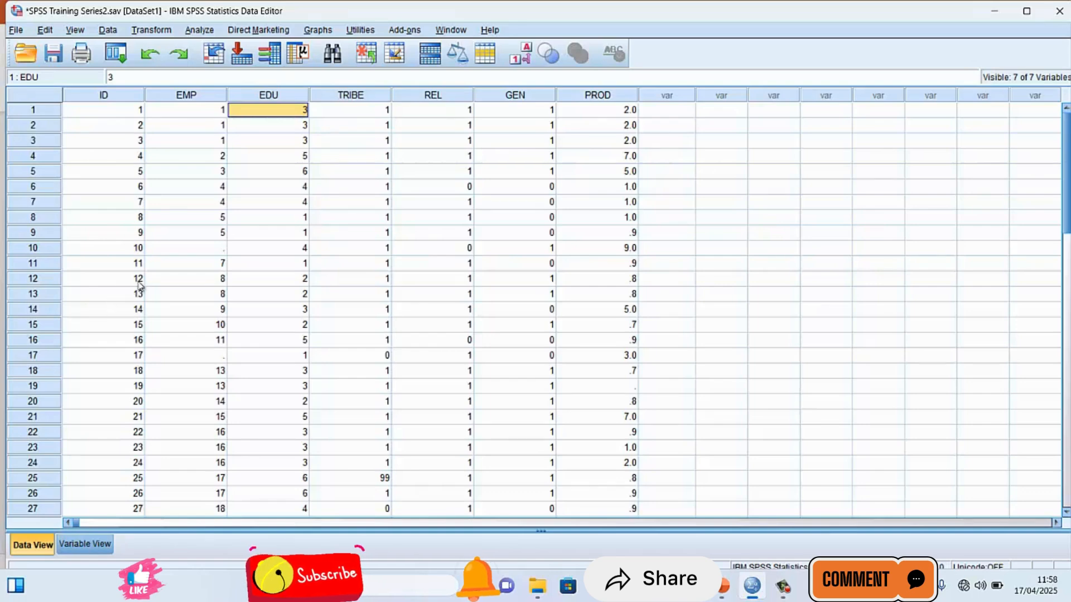
Inspect the empty EMP cells of cases 10 and 17 and the empty PROD cell of case 19.
click(210, 250)
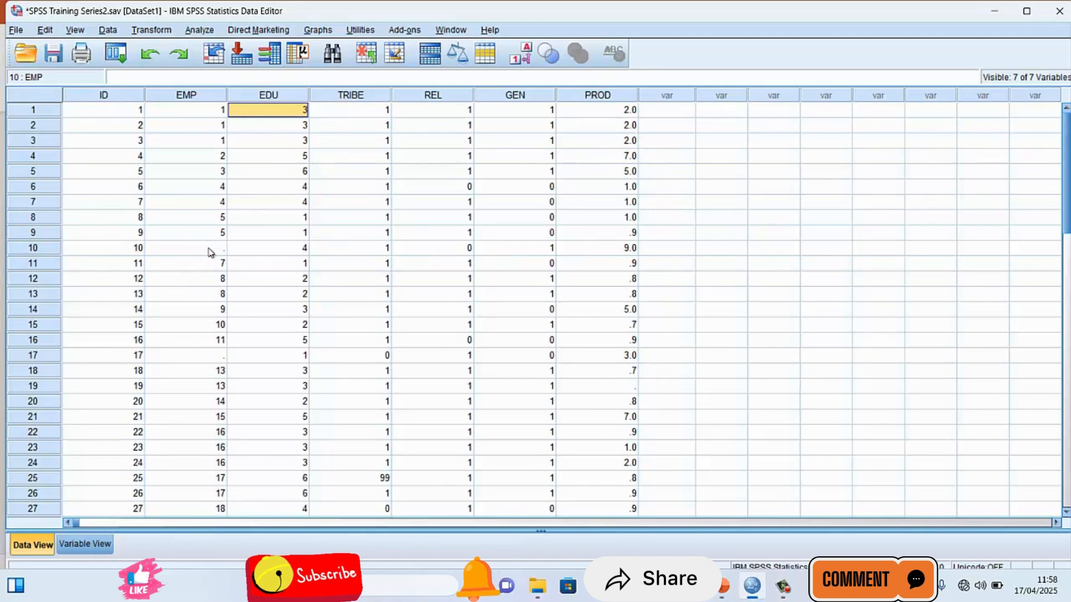
click(215, 359)
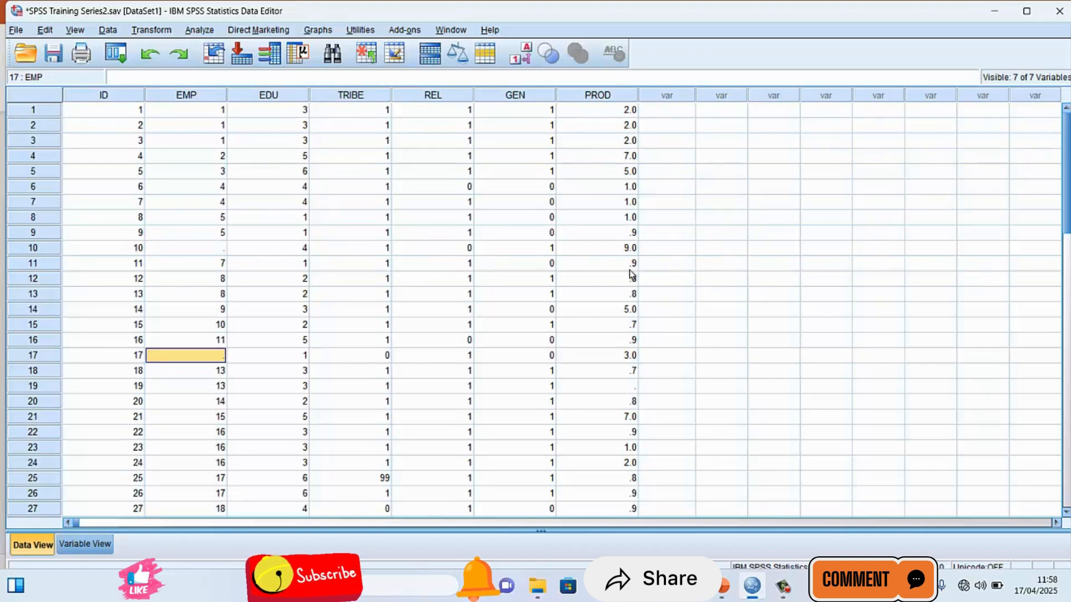
click(628, 386)
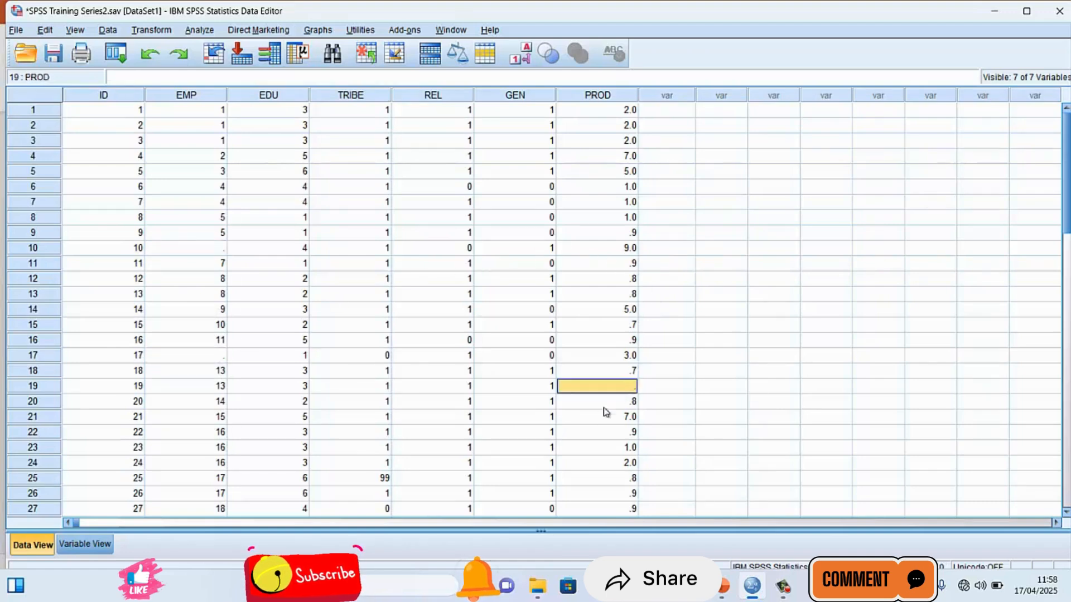
Look through the TRIBE column from case 20 down to the end of the dataset for missing entries.
click(375, 407)
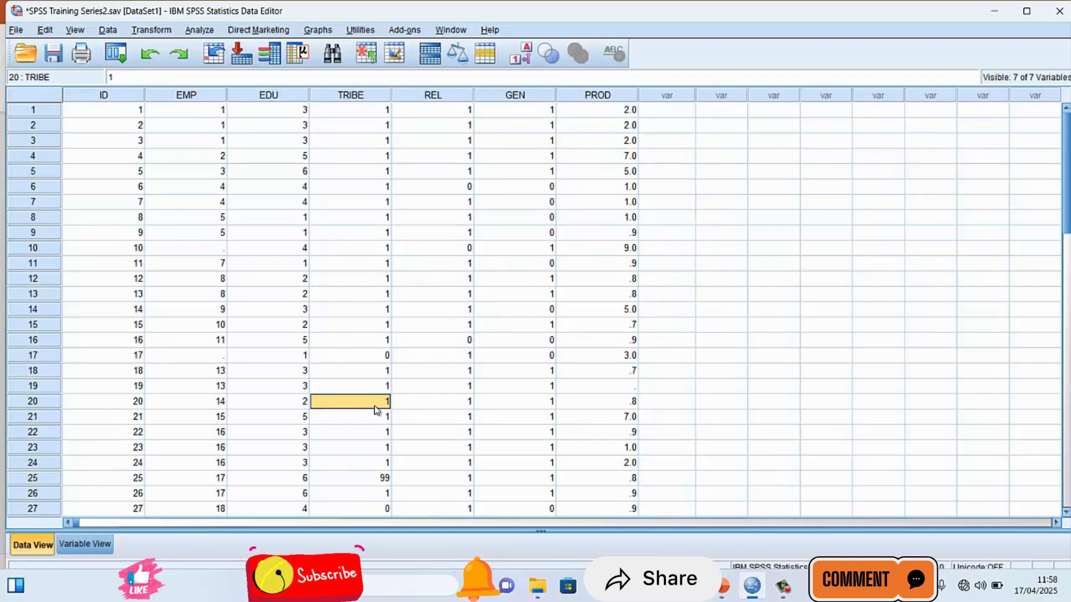
key(Down)
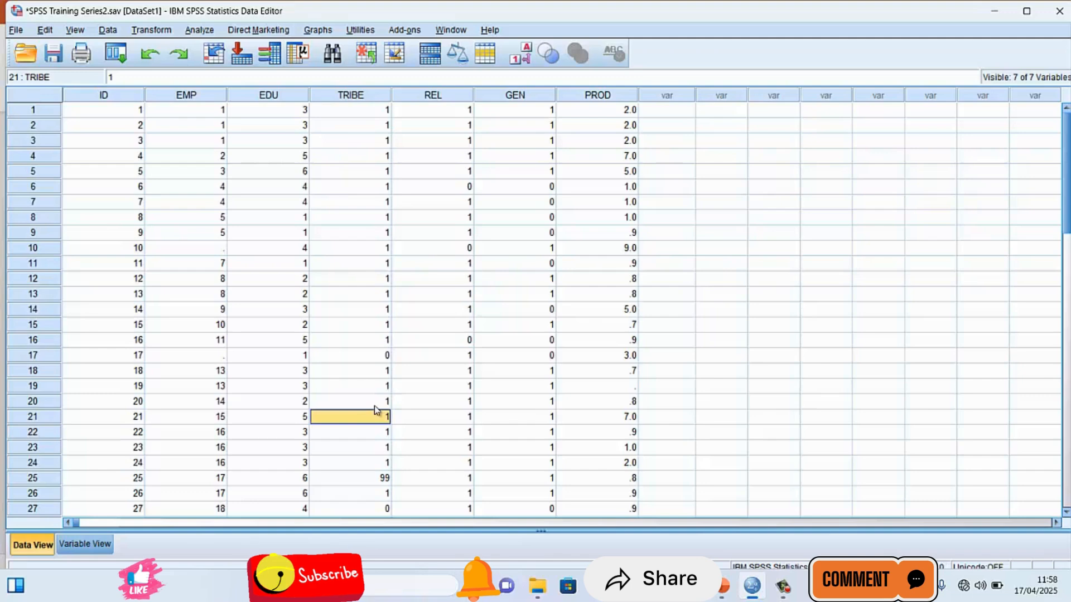
key(Down)
key(Down)
key(Down)
key(Down)
key(Down)
key(Down)
key(Down)
key(Down)
key(Down)
key(Down)
key(Down)
key(Down)
key(Down)
key(Down)
key(Down)
key(Down)
key(Down)
key(Down)
key(Down)
key(Down)
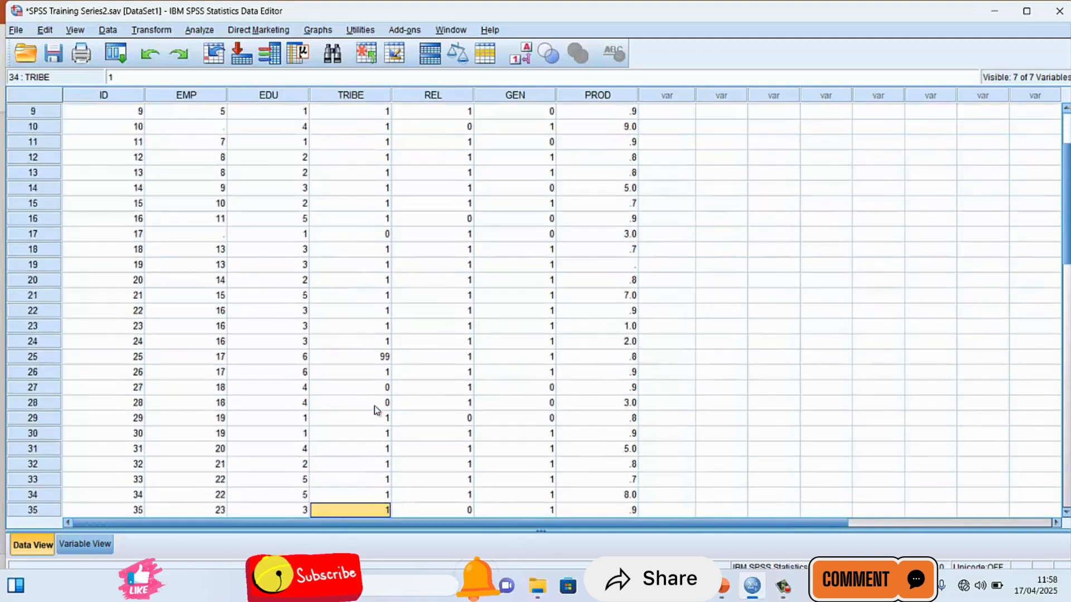
key(Down)
key(Down)
key(Down)
key(Down)
key(Down)
key(Down)
key(Down)
key(Down)
key(Down)
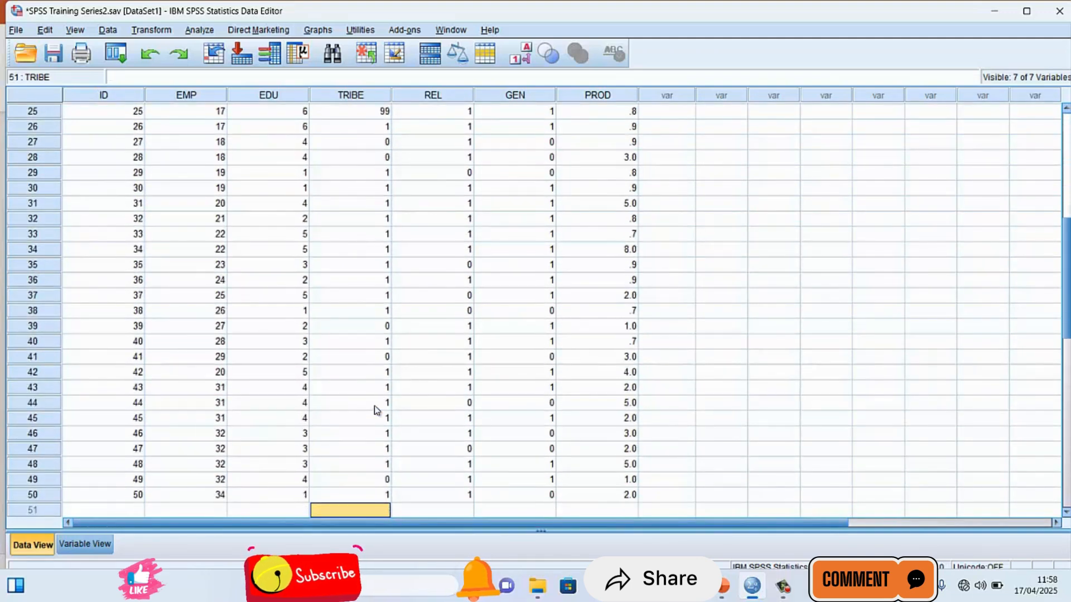
Clear the TRIBE value of case 25 so the cell is empty.
key(Up)
key(Up)
key(Up)
key(Up)
key(Up)
key(Up)
key(Up)
key(Up)
key(Up)
key(Up)
key(Up)
key(Up)
key(Up)
key(Up)
key(Up)
key(Up)
key(Up)
key(Up)
key(Up)
key(Up)
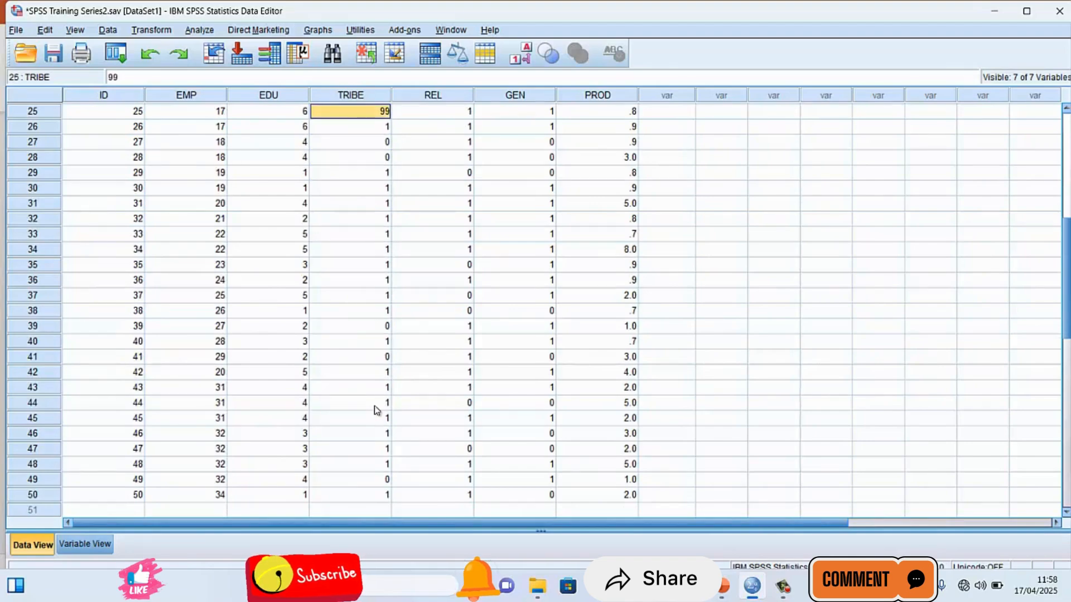
key(BackSpace)
key(Left)
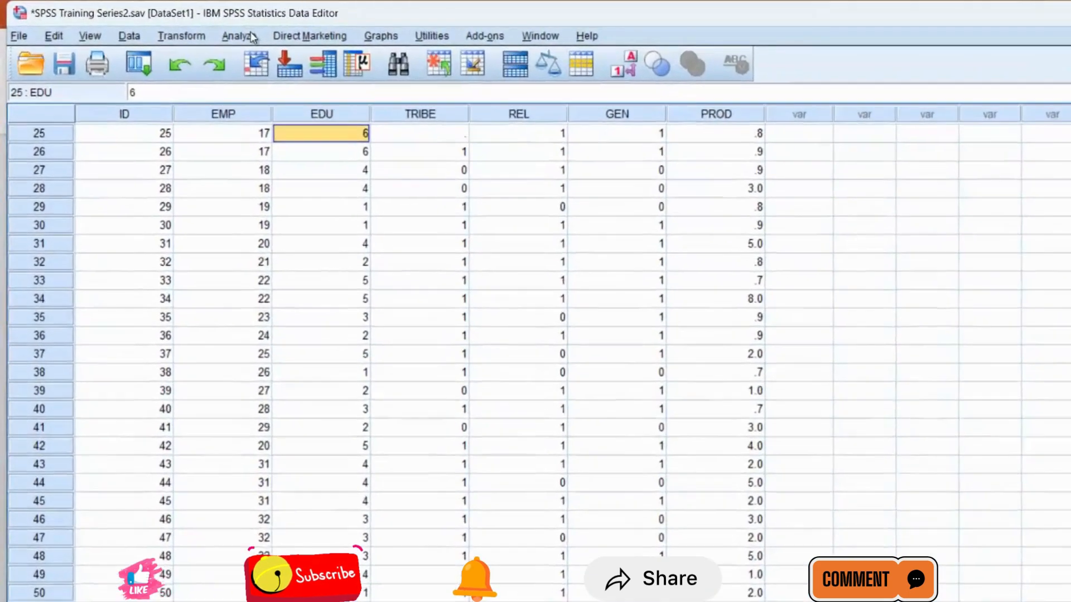
Run a Frequencies analysis, adding Education, Religion, Gender and Productivity to the already listed Tribe and Employees variables.
click(211, 31)
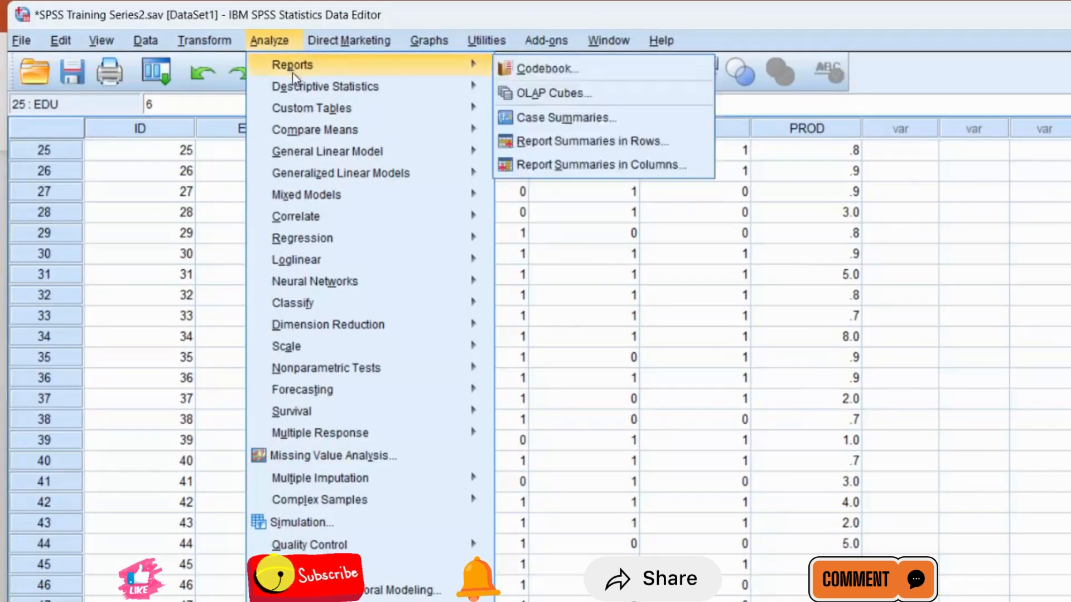
mouse_move(305, 88)
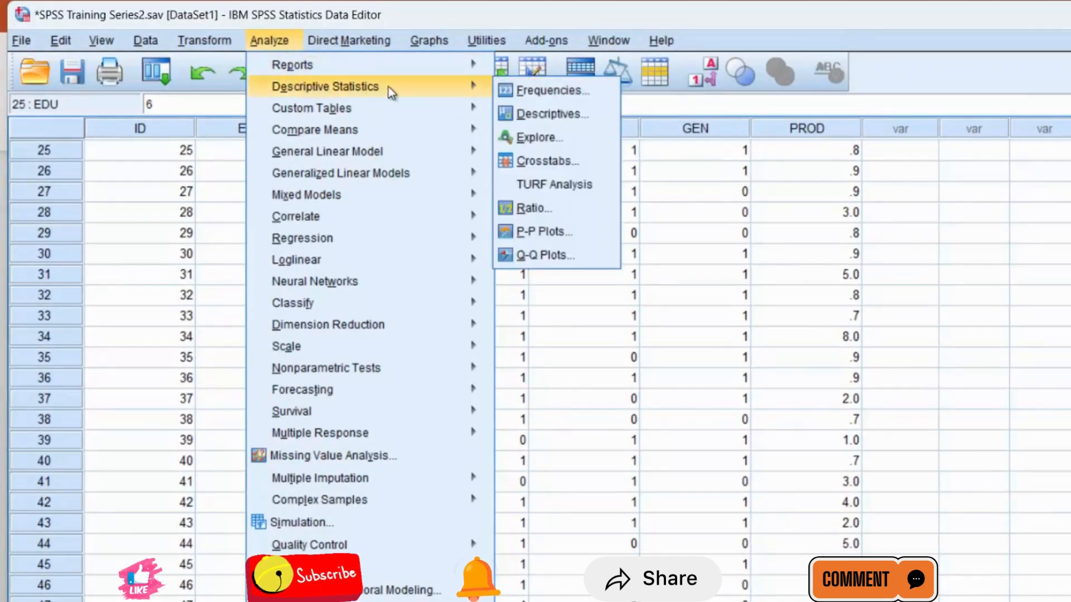
click(550, 88)
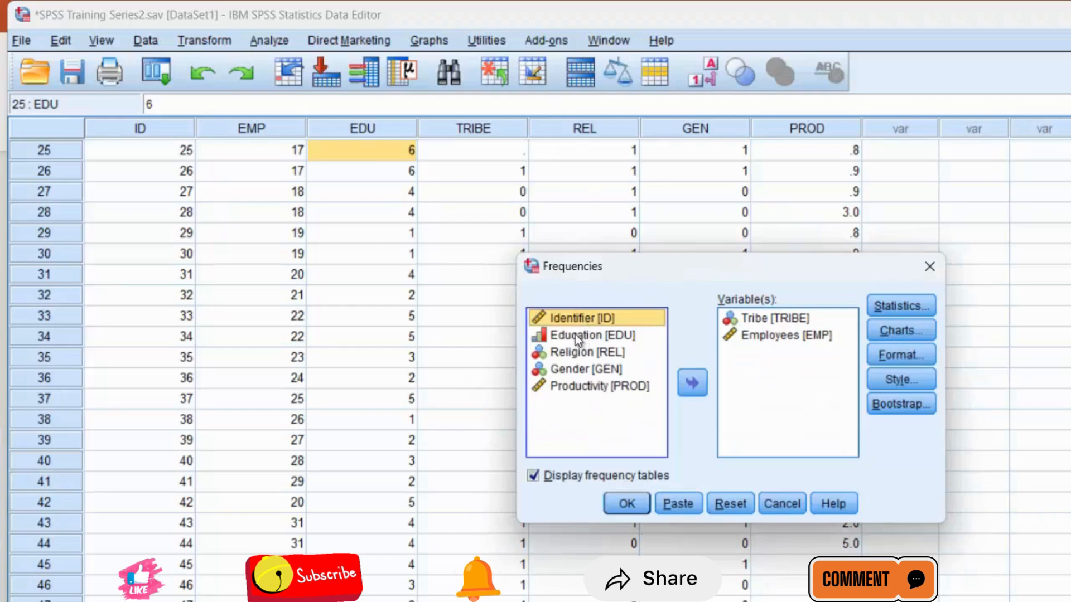
click(574, 335)
key(shift+Down)
key(shift+Down)
key(shift+Down)
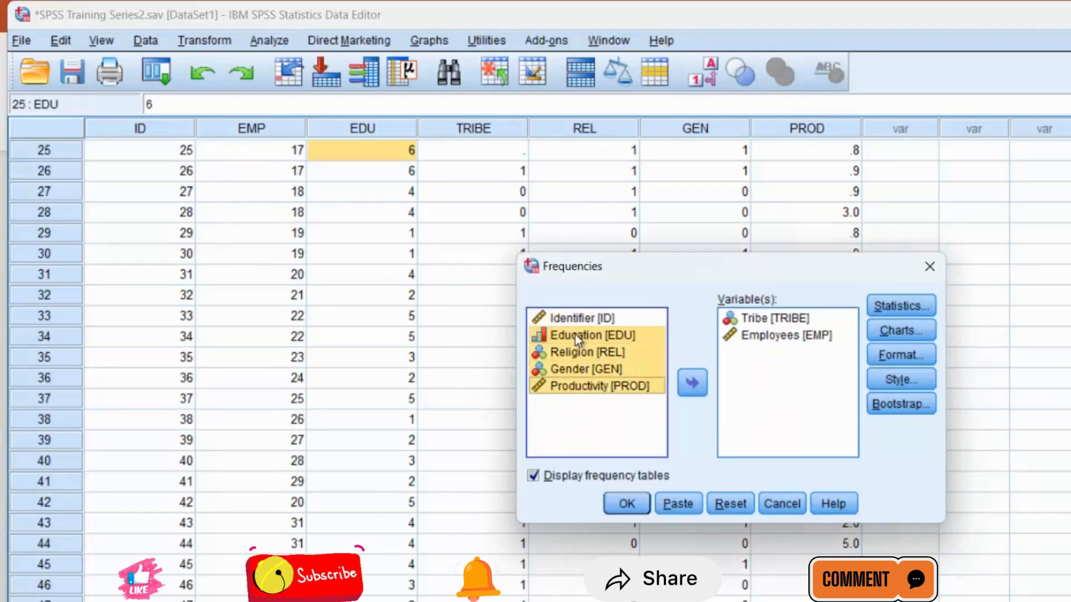
click(691, 383)
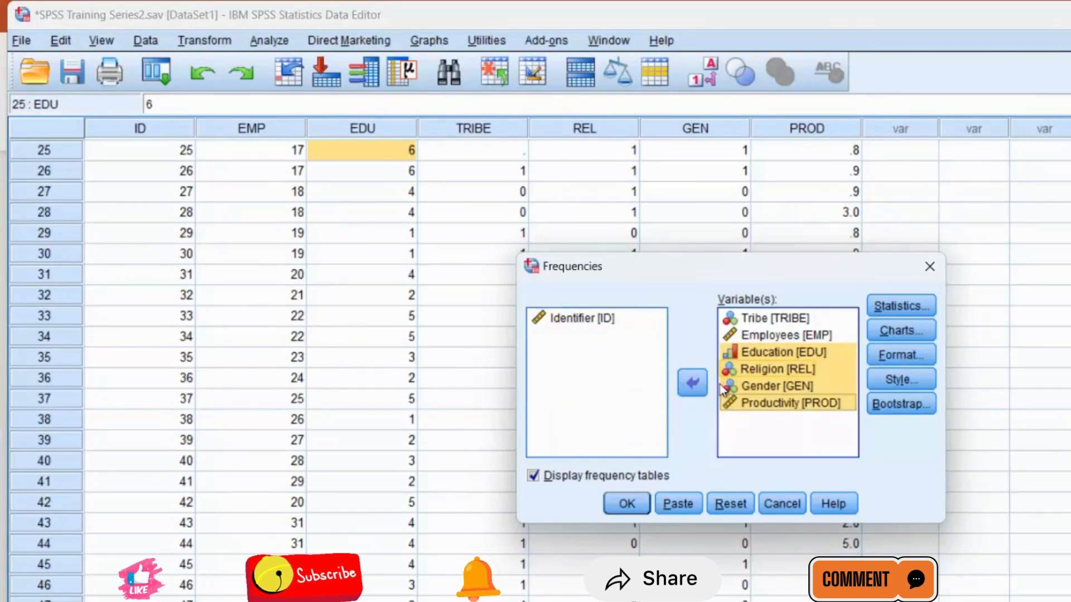
click(633, 499)
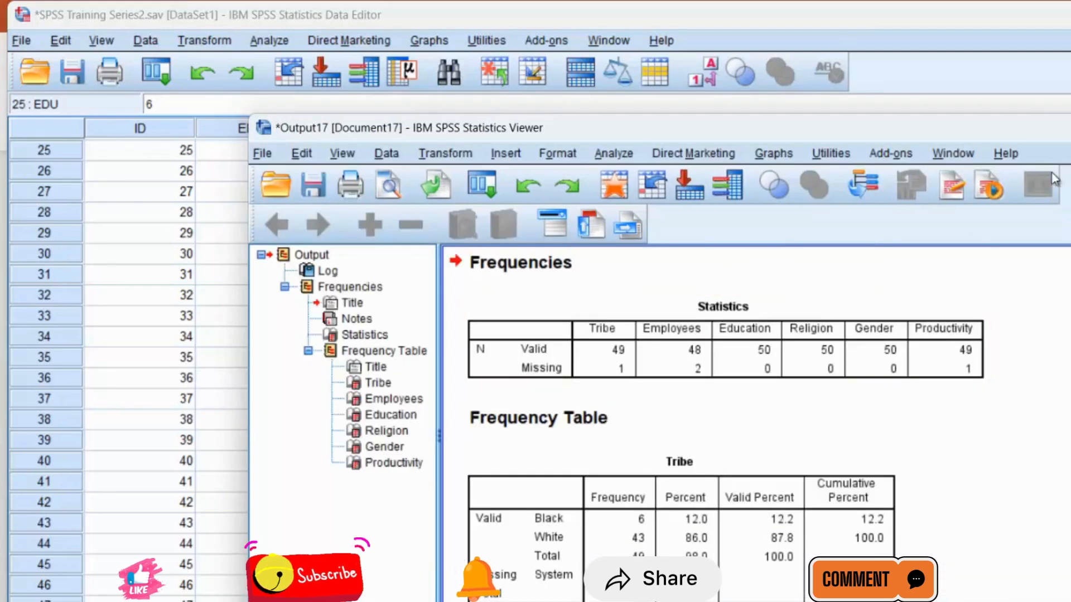
Maximize the output window and examine the missing counts in the Statistics and Tribe frequency tables.
click(1057, 127)
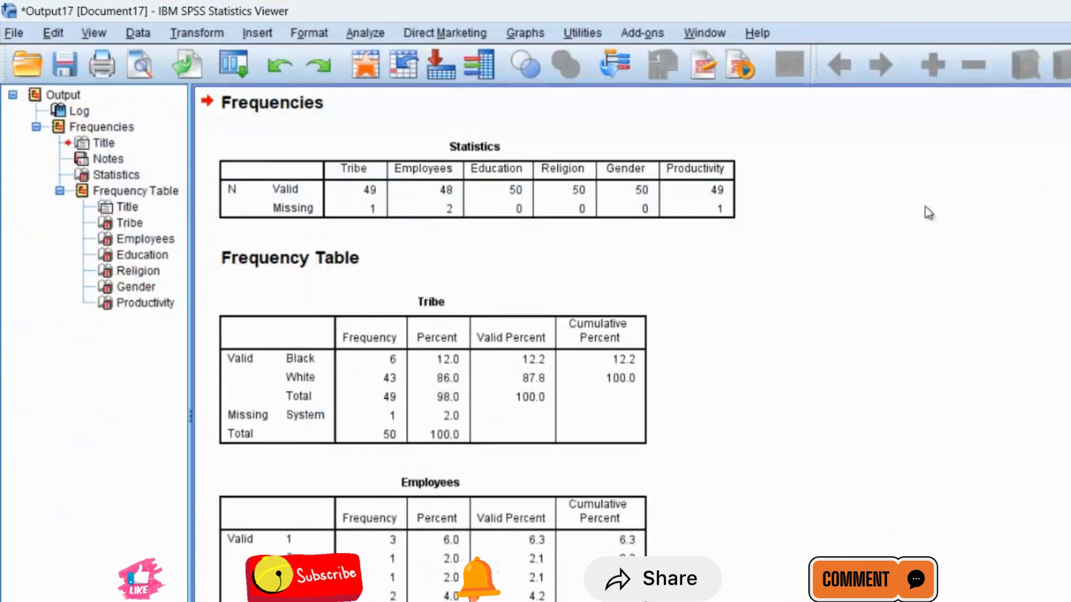
click(424, 216)
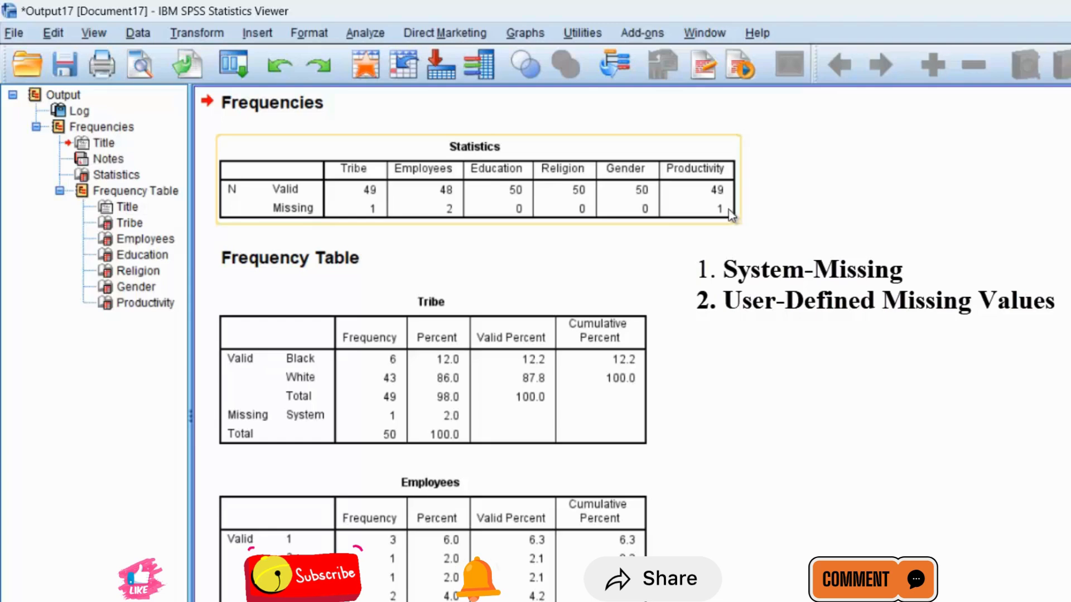
click(444, 290)
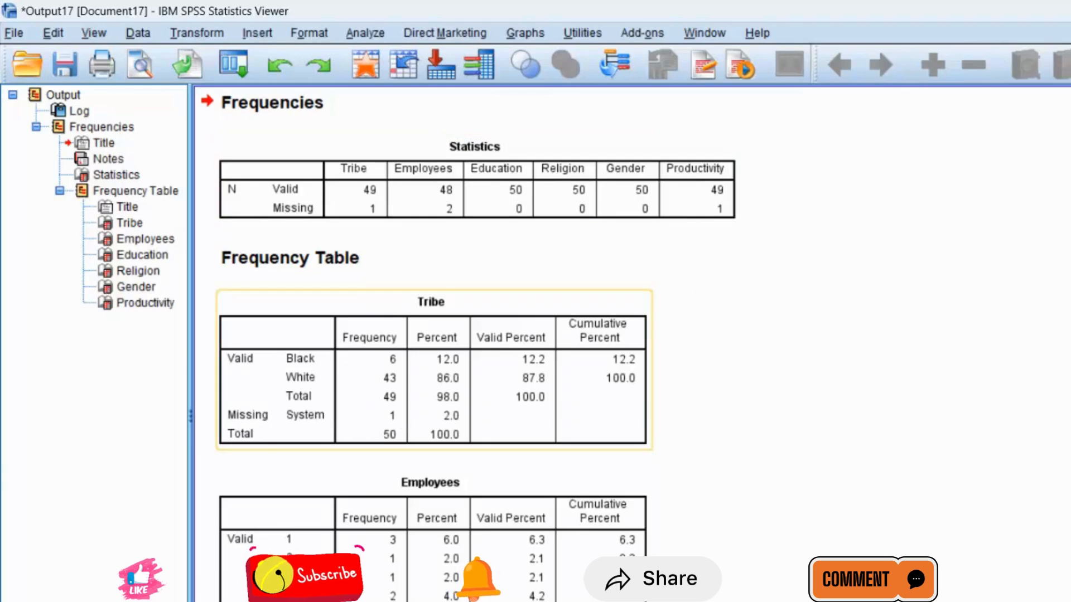
Switch back to the data editor and inspect the empty TRIBE cell of case 25.
key(alt+Tab)
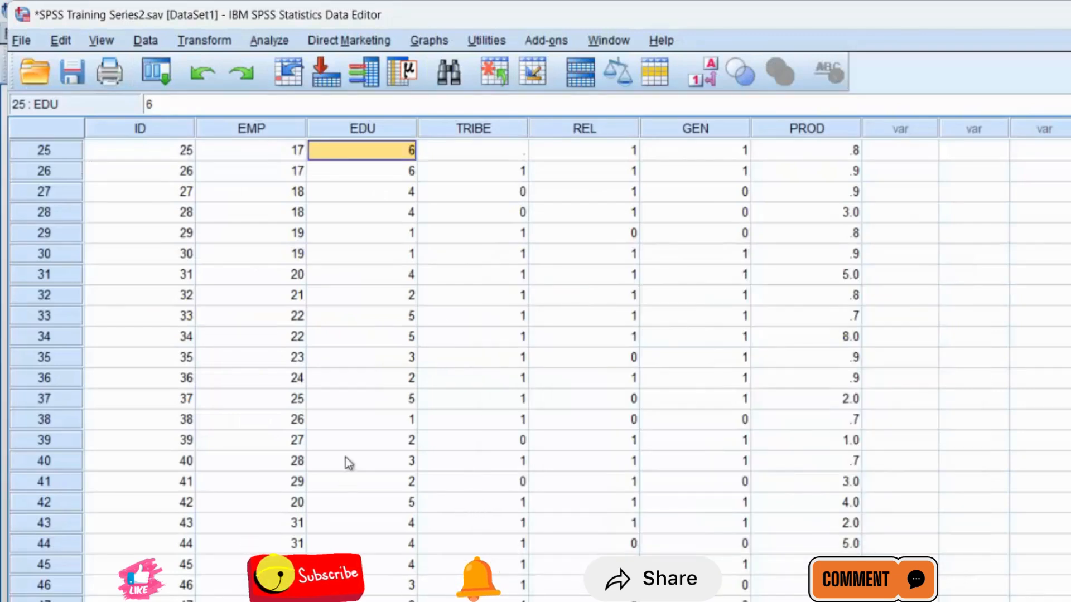
click(502, 149)
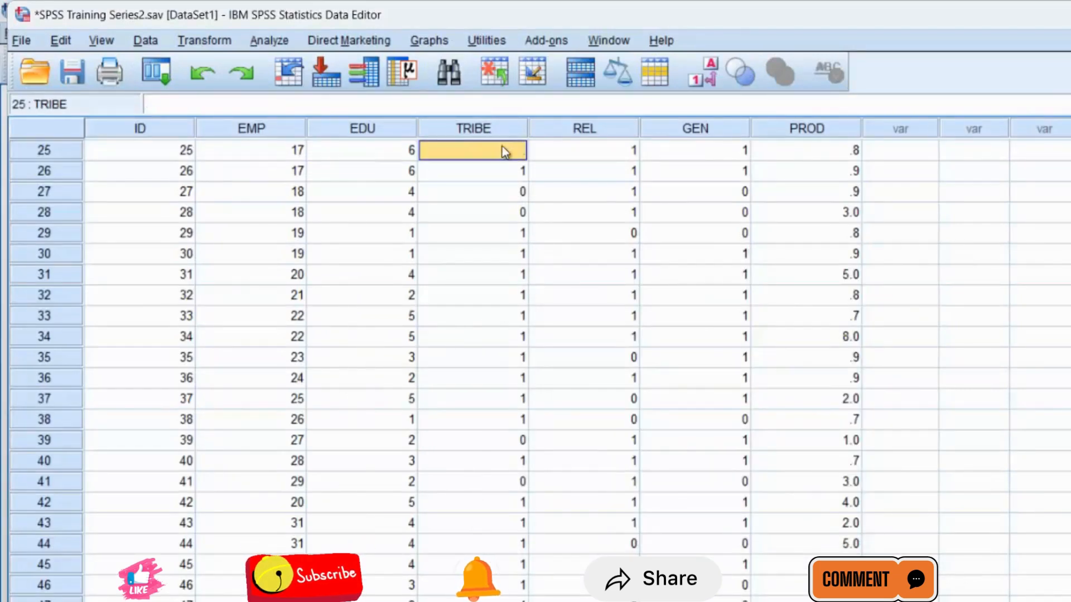
key(Up)
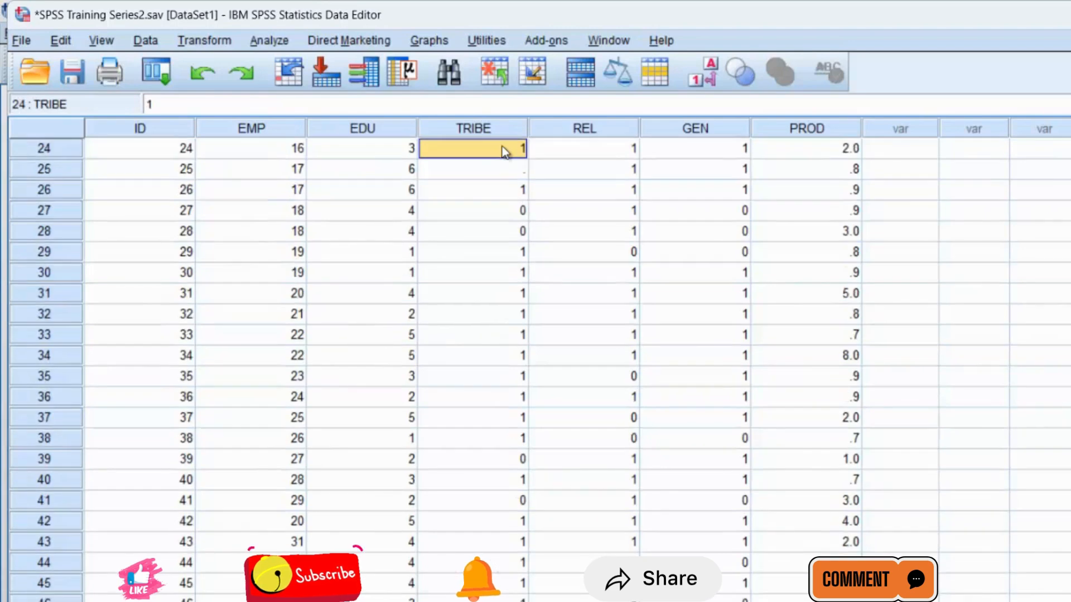
scroll(502, 149, up, 1)
key(Down)
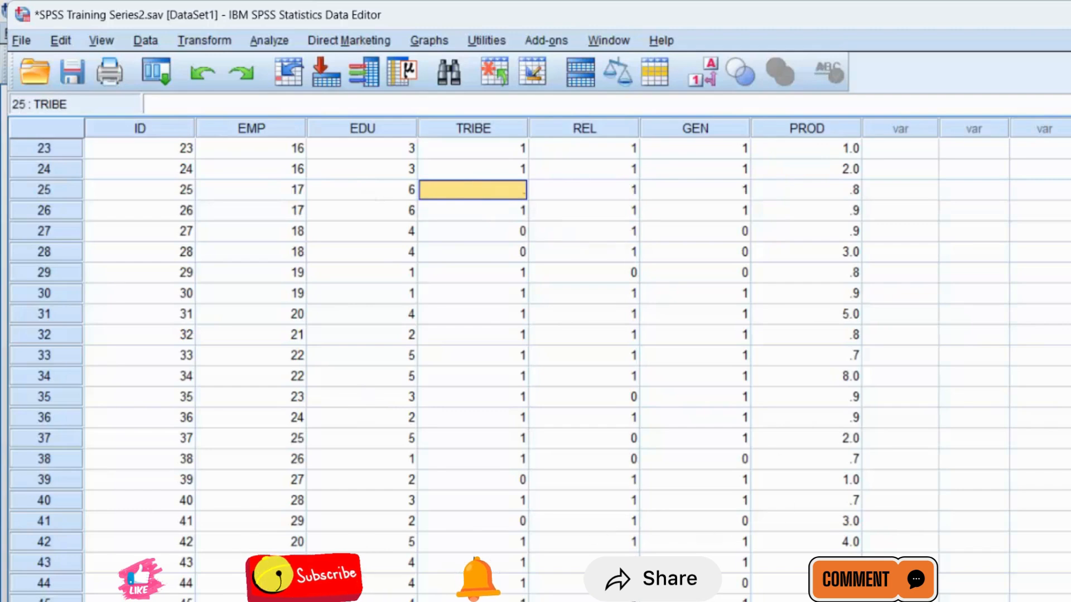
Go back to the first cases and check the empty EMP cells of cases 17 and 10 and PROD of case 19.
key(Up)
key(Up)
key(Up)
key(Up)
key(Up)
key(Up)
key(Up)
key(Up)
key(Up)
key(Up)
key(Up)
key(Up)
key(Up)
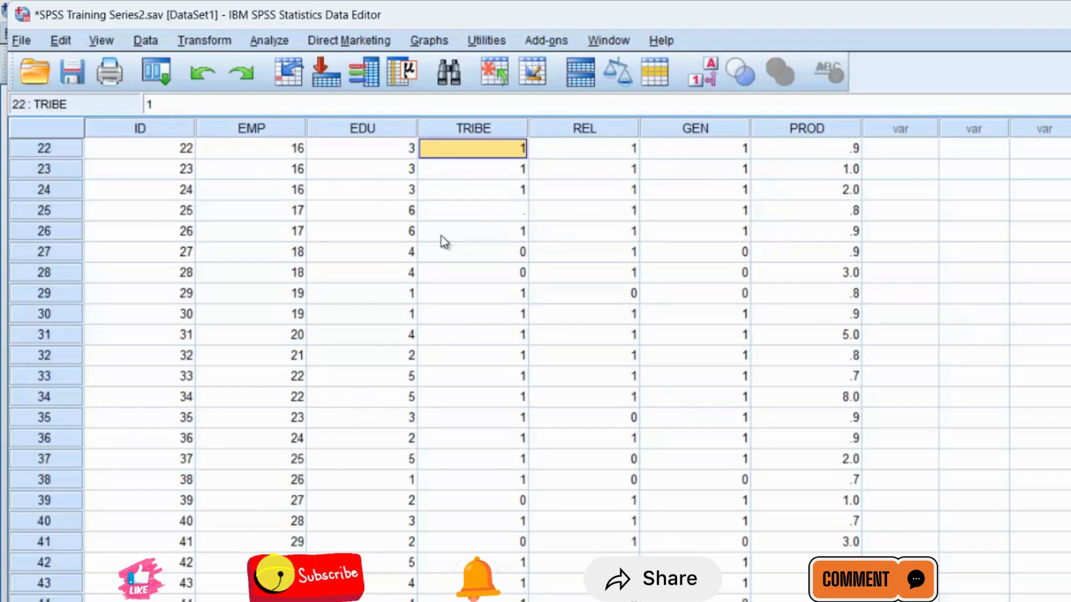
key(Up)
key(Up)
key(Up)
key(Up)
key(Up)
key(Up)
key(Up)
key(Up)
key(Up)
key(Up)
key(Up)
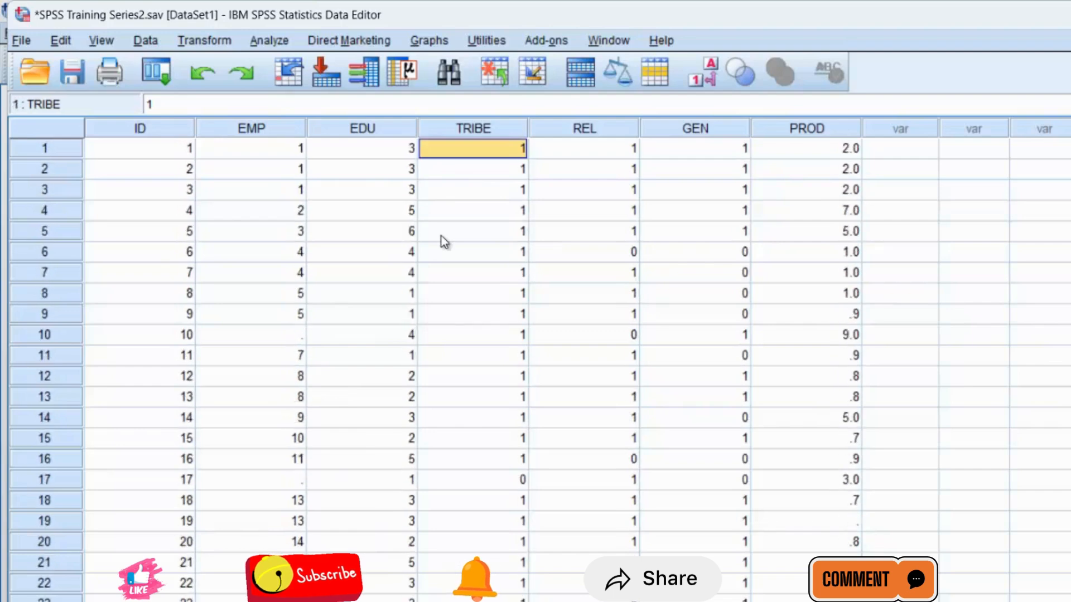
click(279, 484)
click(296, 335)
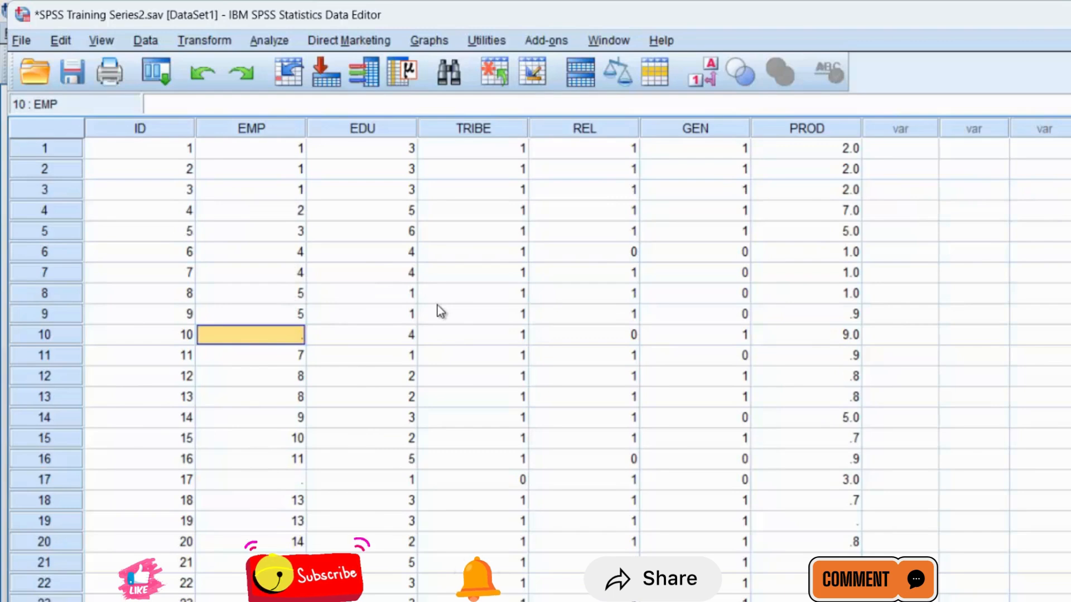
click(851, 516)
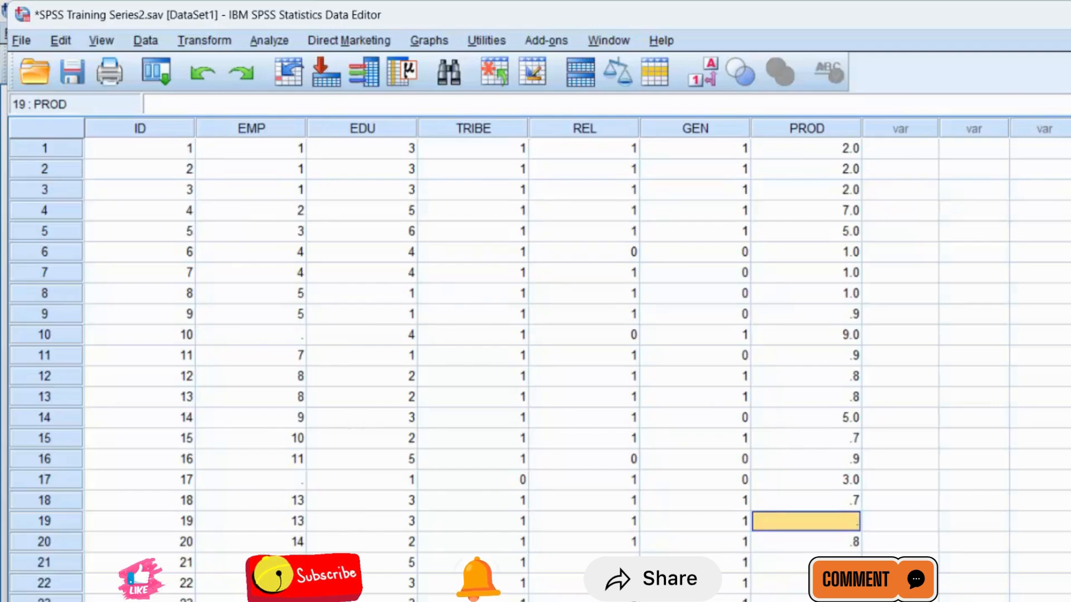
In the variable definitions, set 99 as a discrete missing value for TRIBE.
click(134, 601)
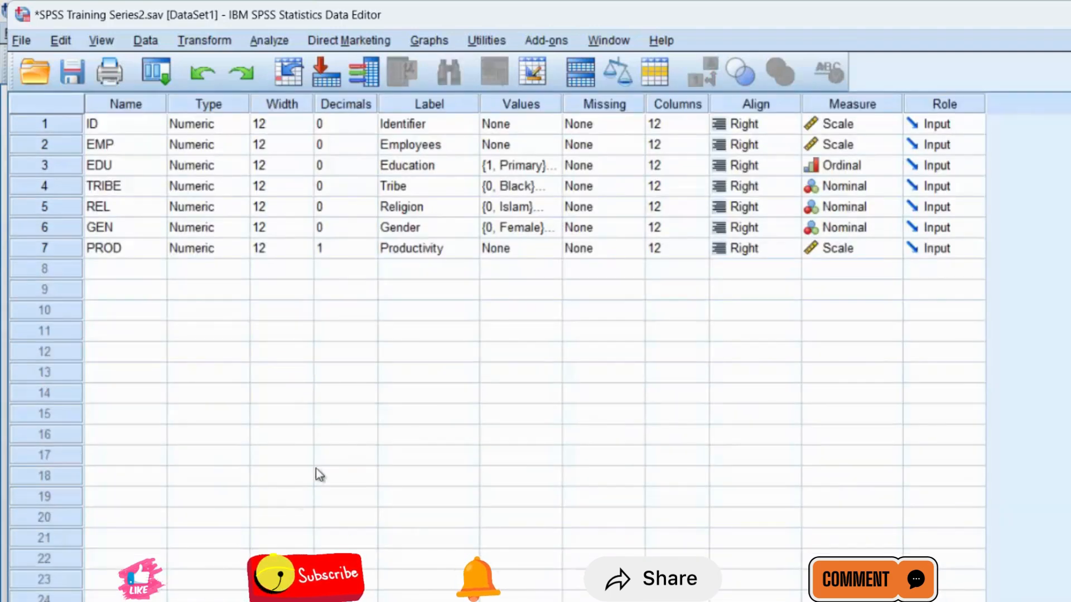
click(610, 107)
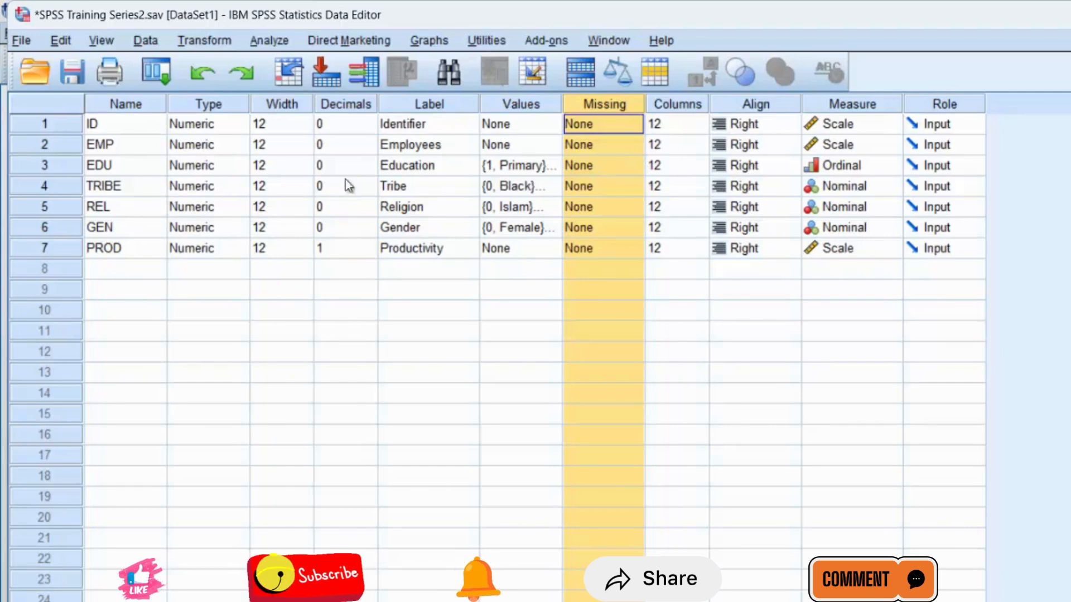
click(636, 190)
click(636, 190)
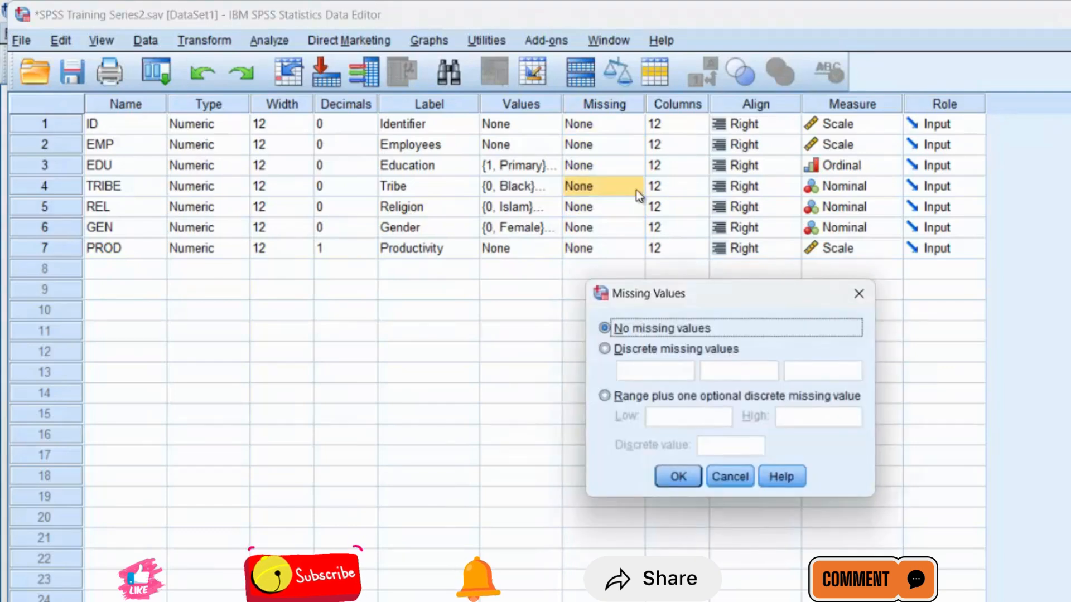
click(608, 351)
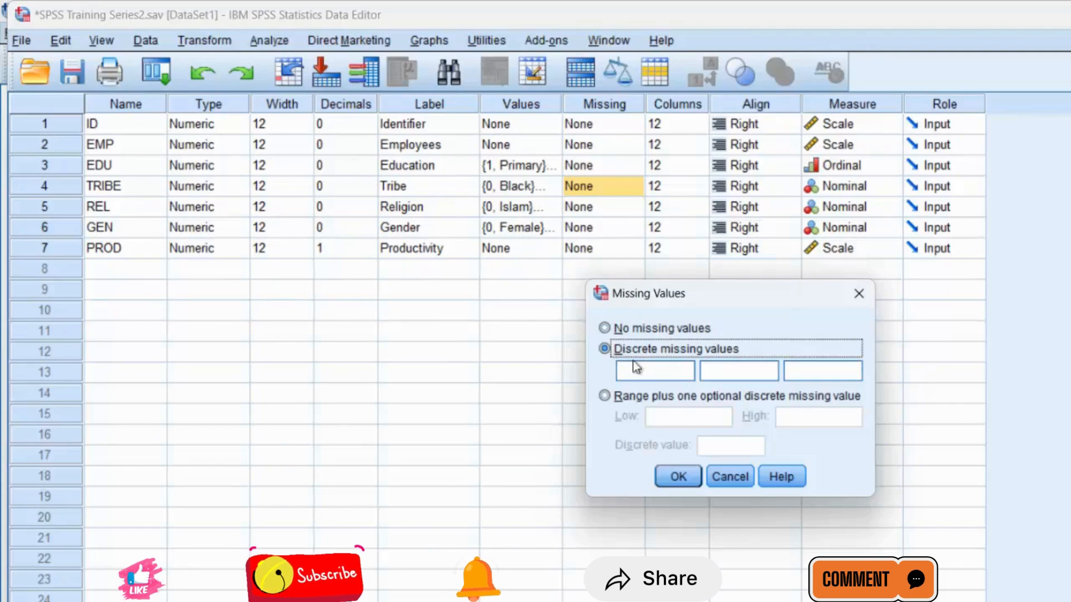
click(648, 373)
text(99)
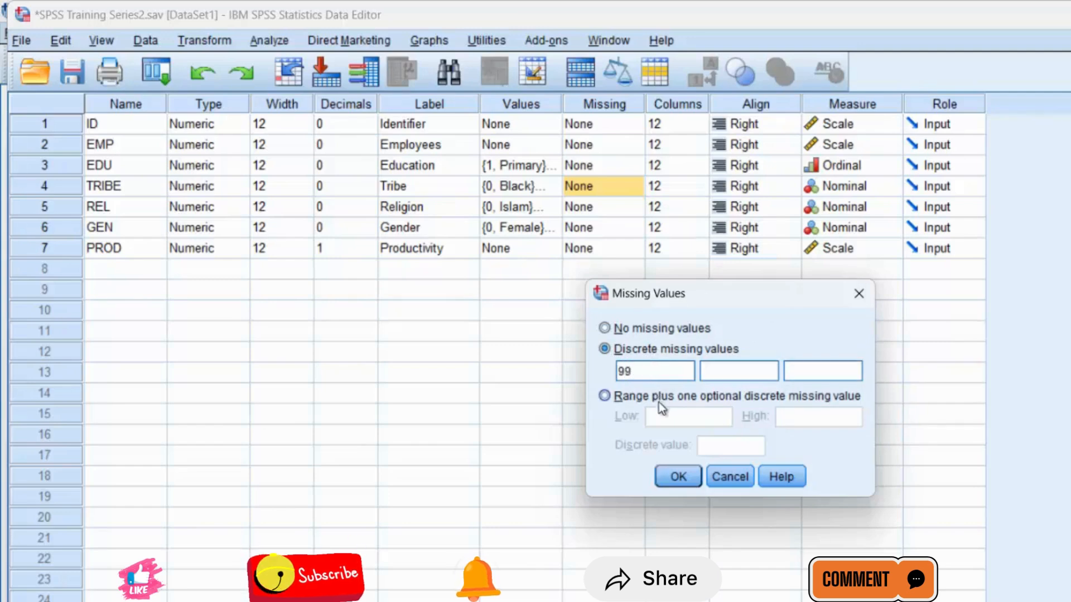
click(674, 478)
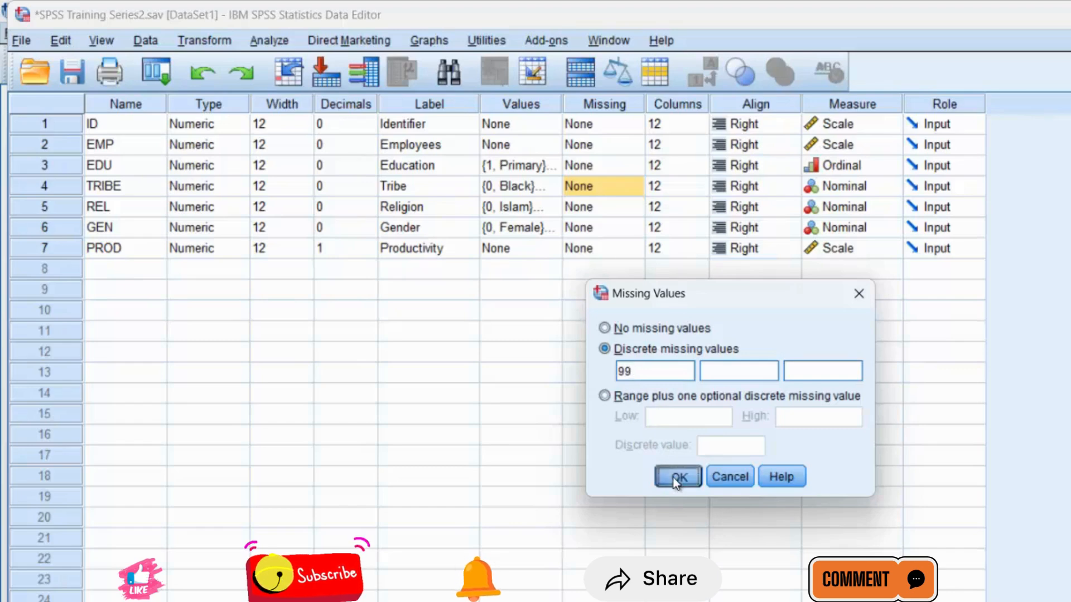
Return to the data values and enter 99 as the TRIBE value of case 25.
click(50, 601)
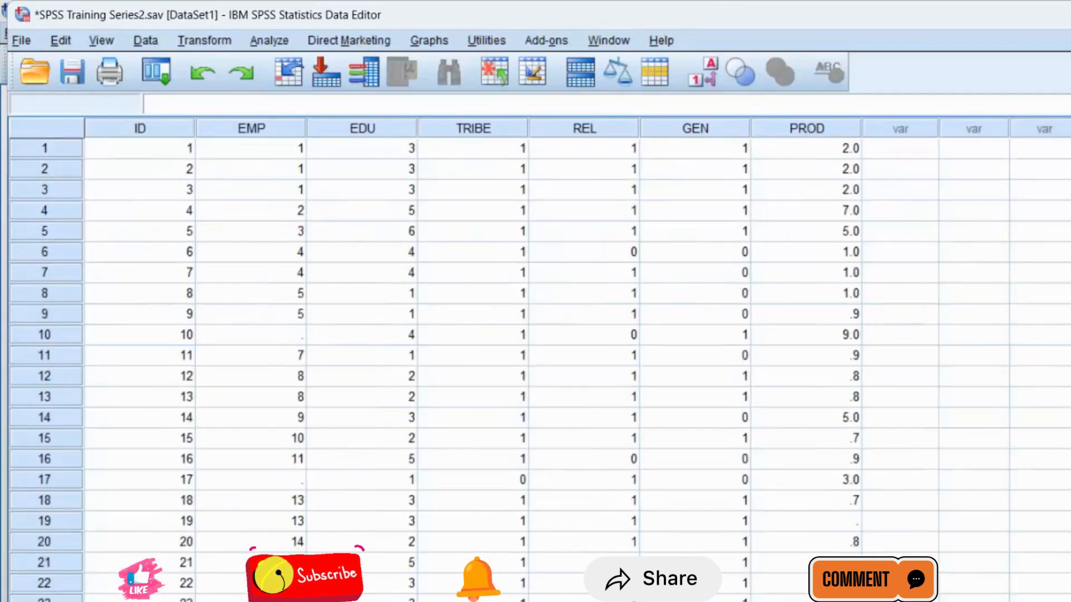
click(496, 601)
text(99)
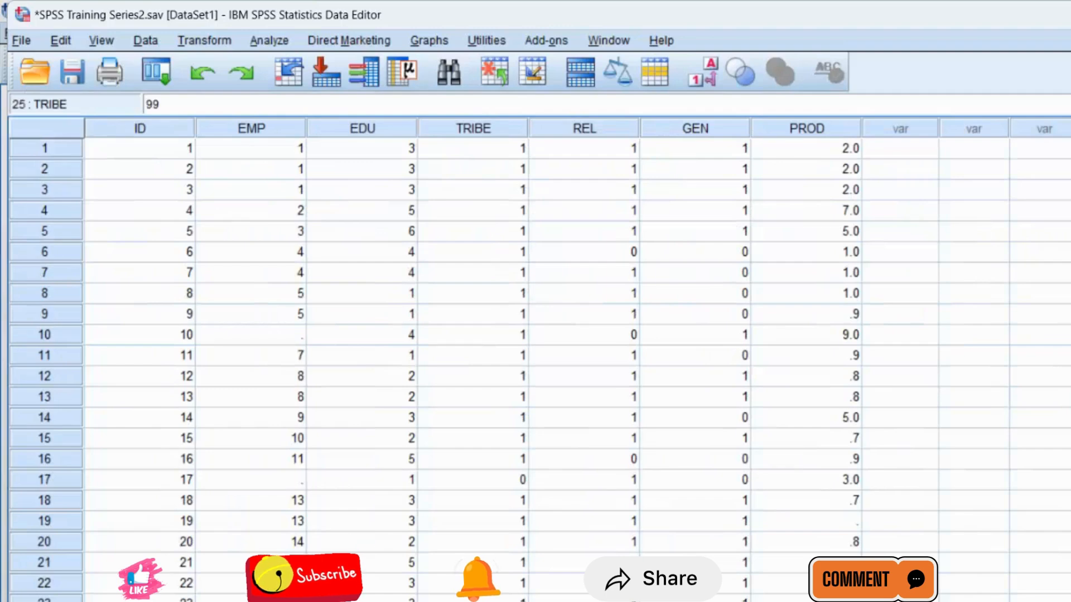
key(Down)
key(Down)
key(Down)
key(Down)
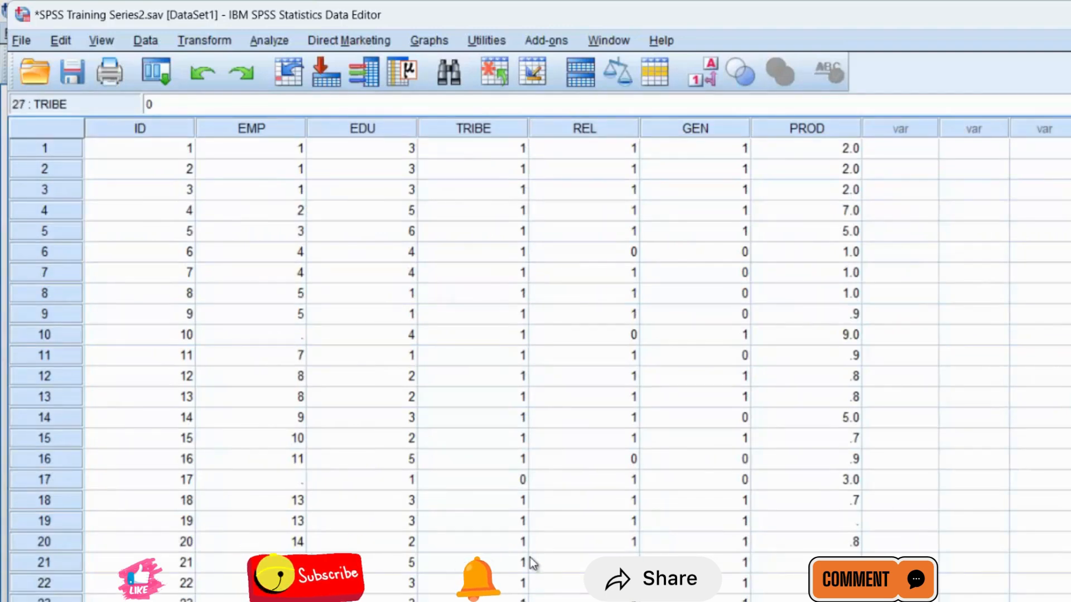
Check the 99 entered for TRIBE in case 25 and compare it with the missing row of the existing Tribe frequency table.
key(Down)
key(Down)
key(Down)
key(Down)
key(Down)
key(Down)
key(Down)
key(Down)
key(Down)
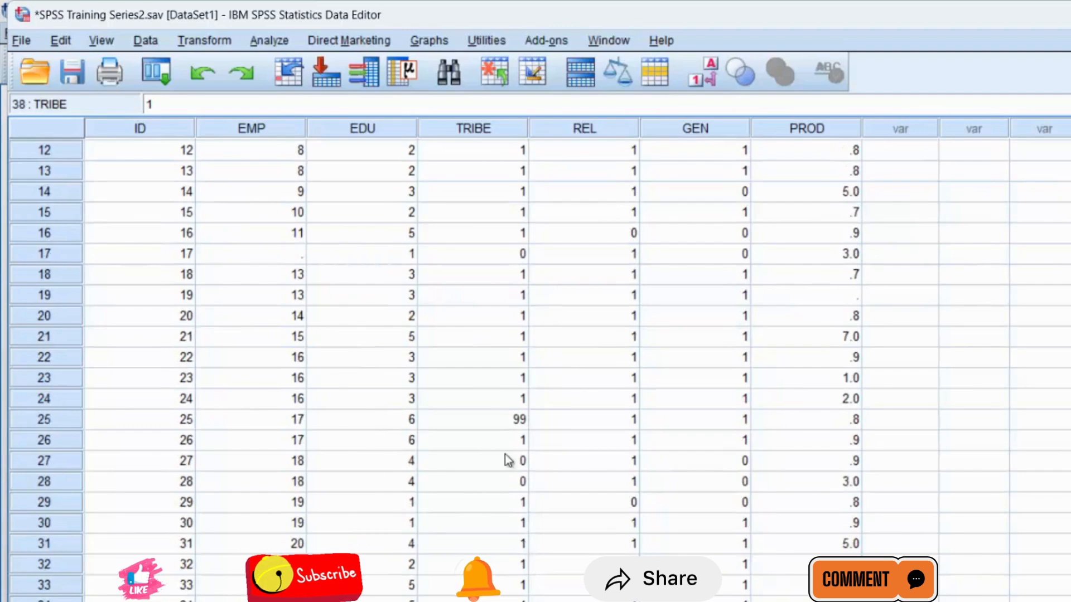
click(267, 45)
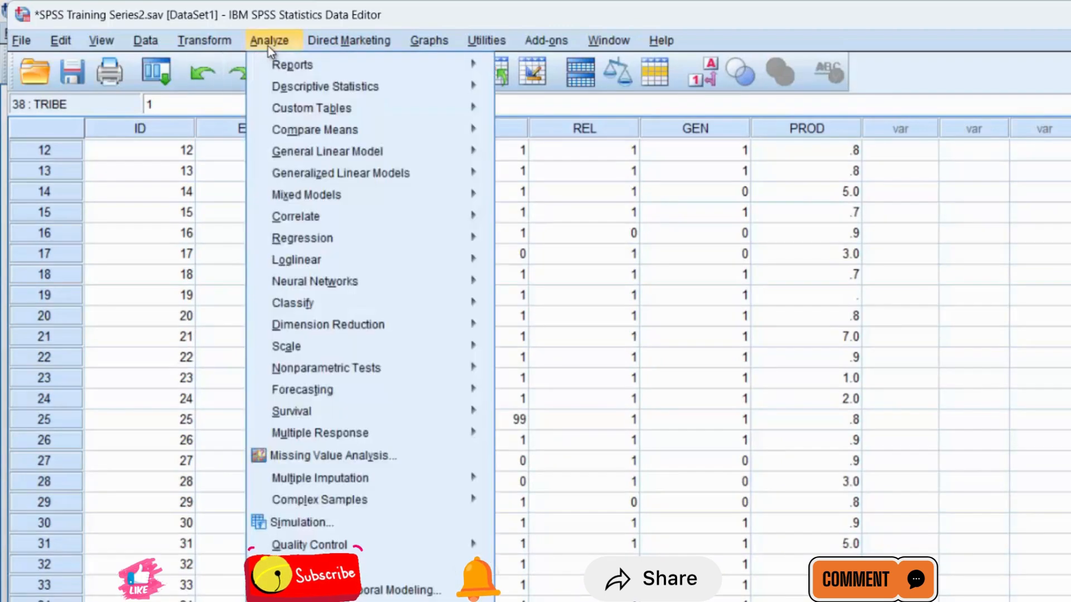
mouse_move(348, 40)
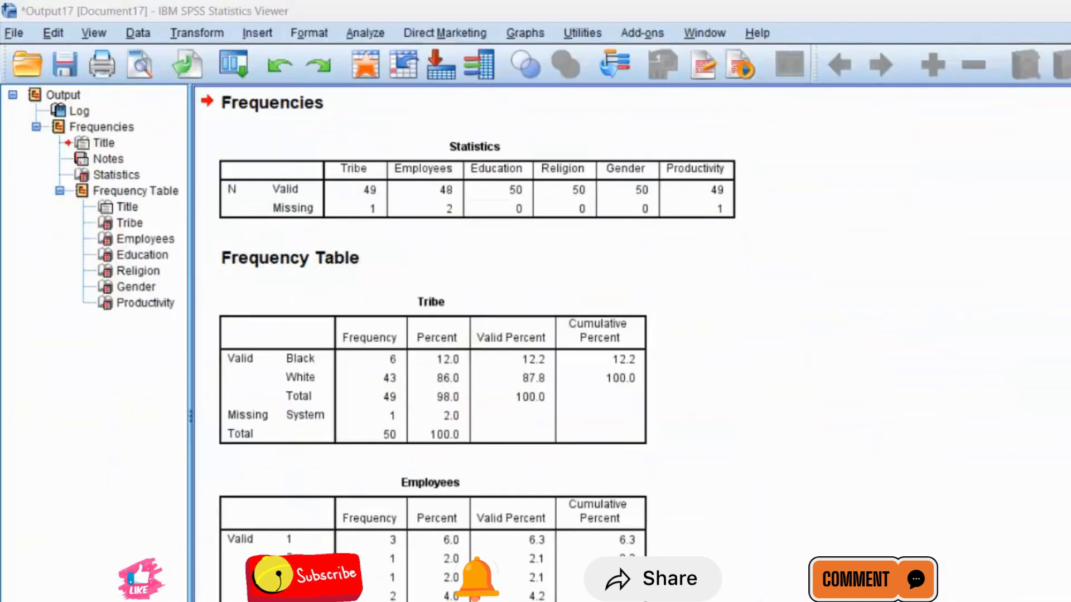
click(567, 421)
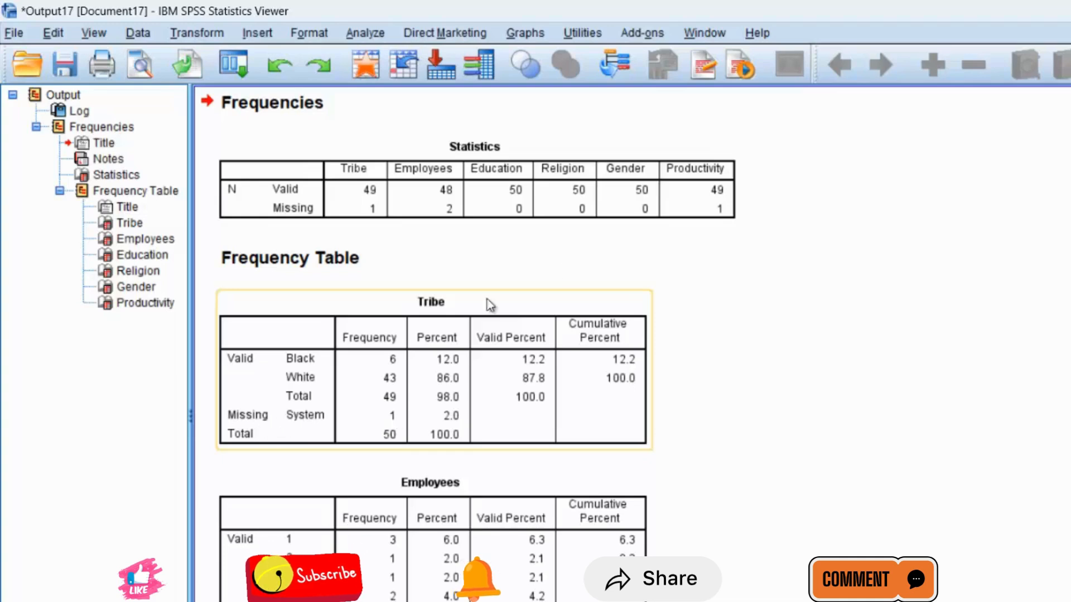
click(858, 534)
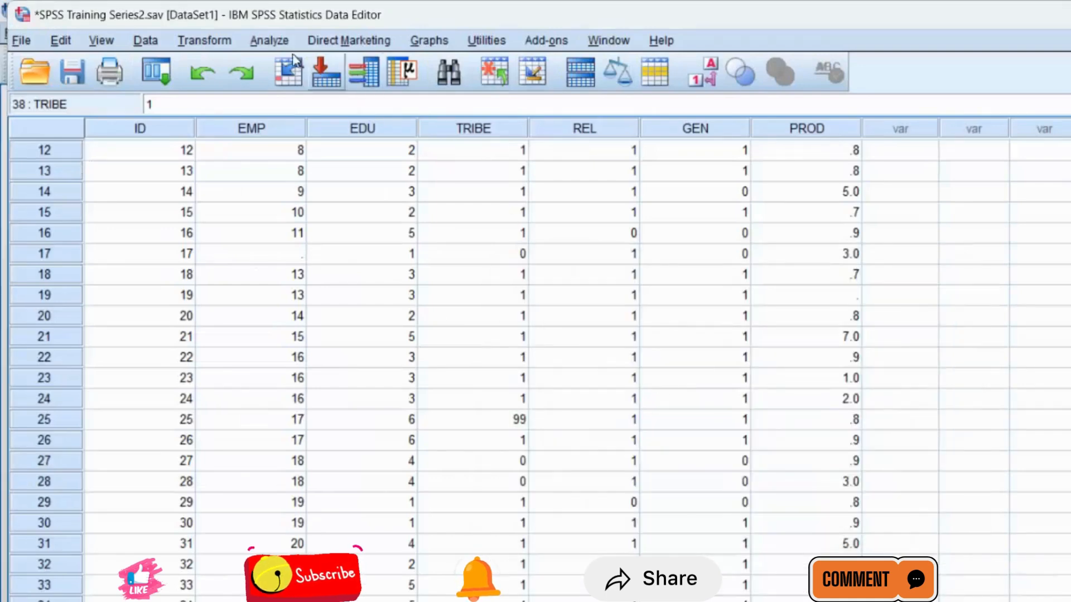
Rerun Frequencies with tables for TRIBE, EMP, EDU, REL, GEN and PROD and inspect the missing row of the new Tribe table.
click(282, 44)
mouse_move(409, 85)
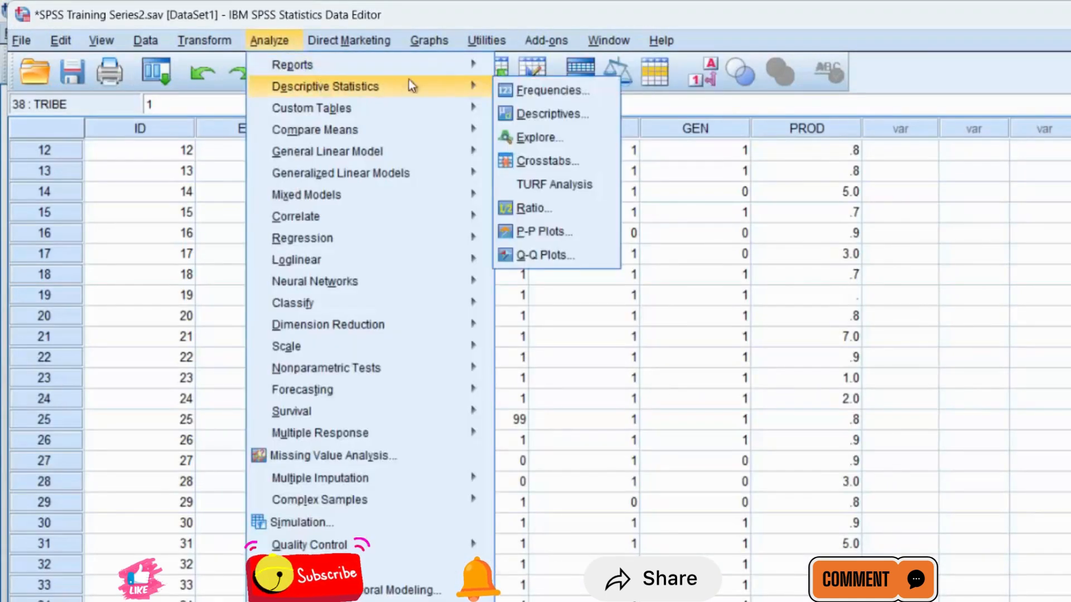
click(527, 89)
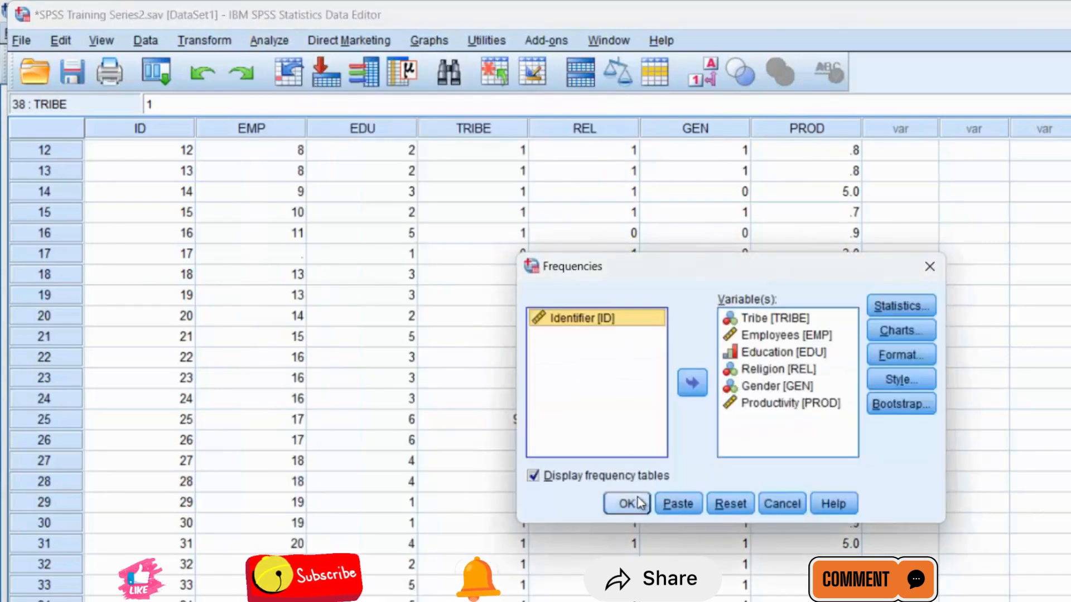
click(639, 503)
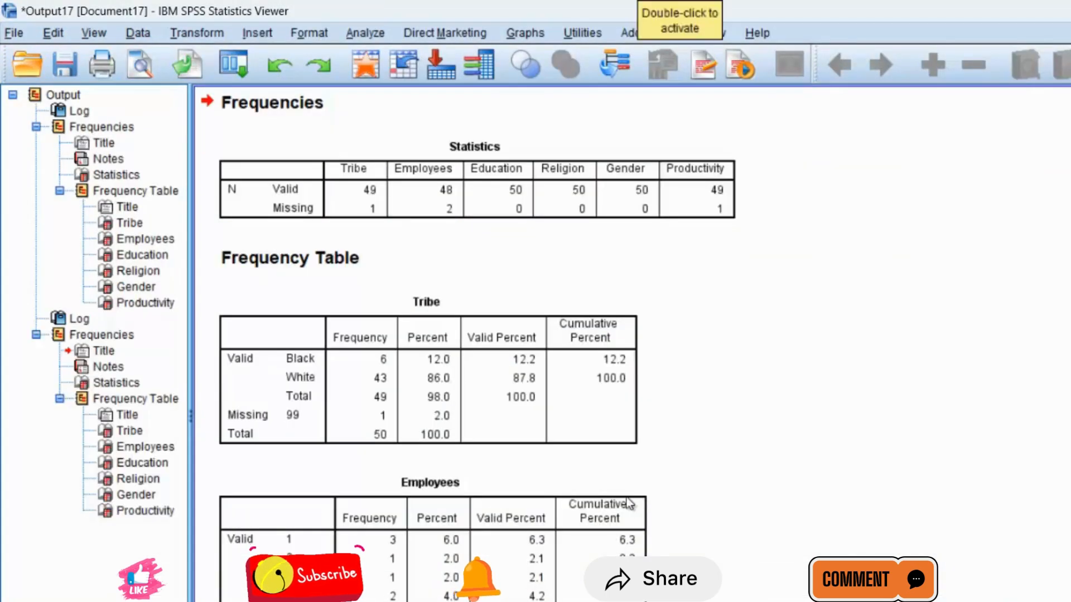
click(291, 418)
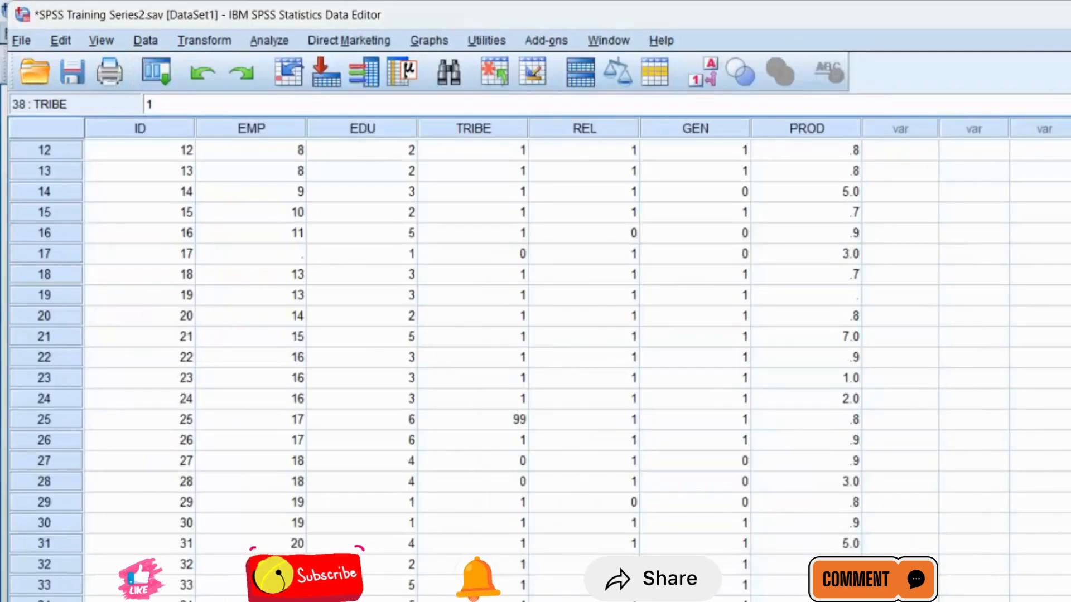
Return to the data editor and compare the TRIBE cell of case 25 with the empty PROD cell of case 19.
click(588, 530)
click(496, 420)
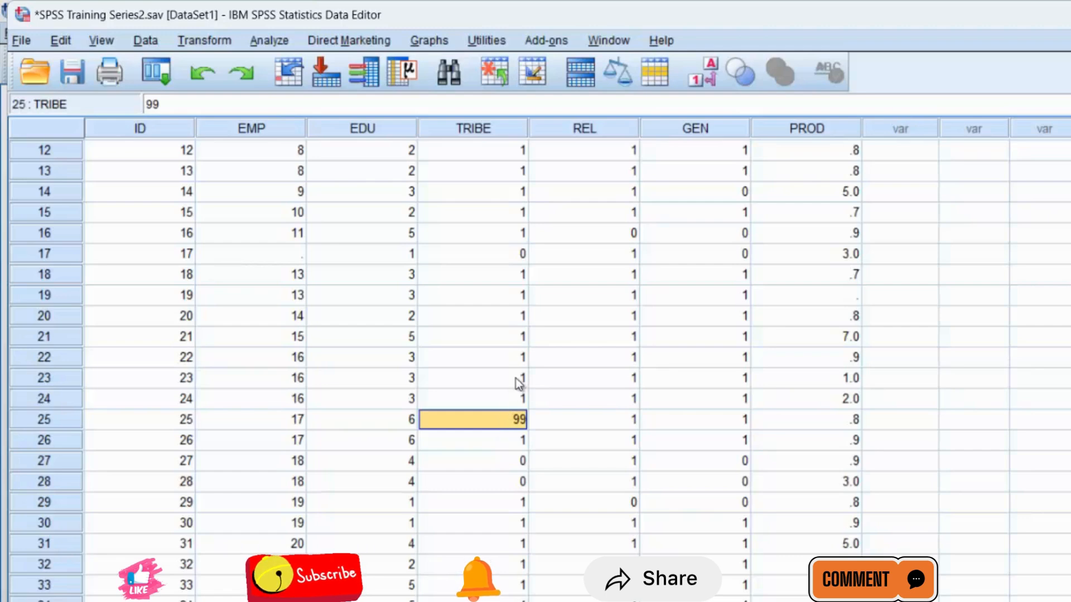
click(803, 294)
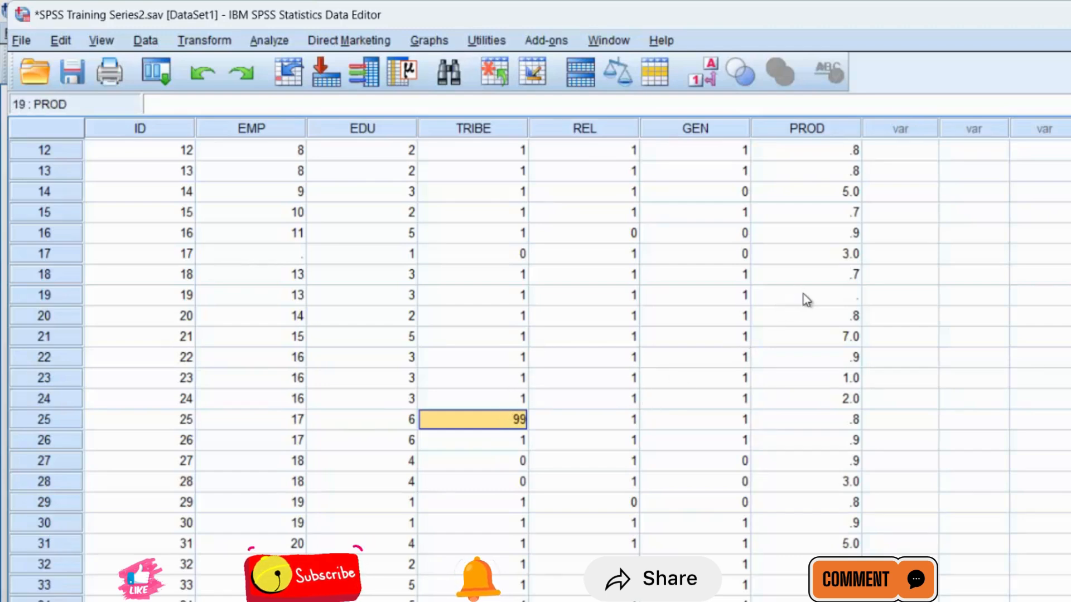
click(511, 420)
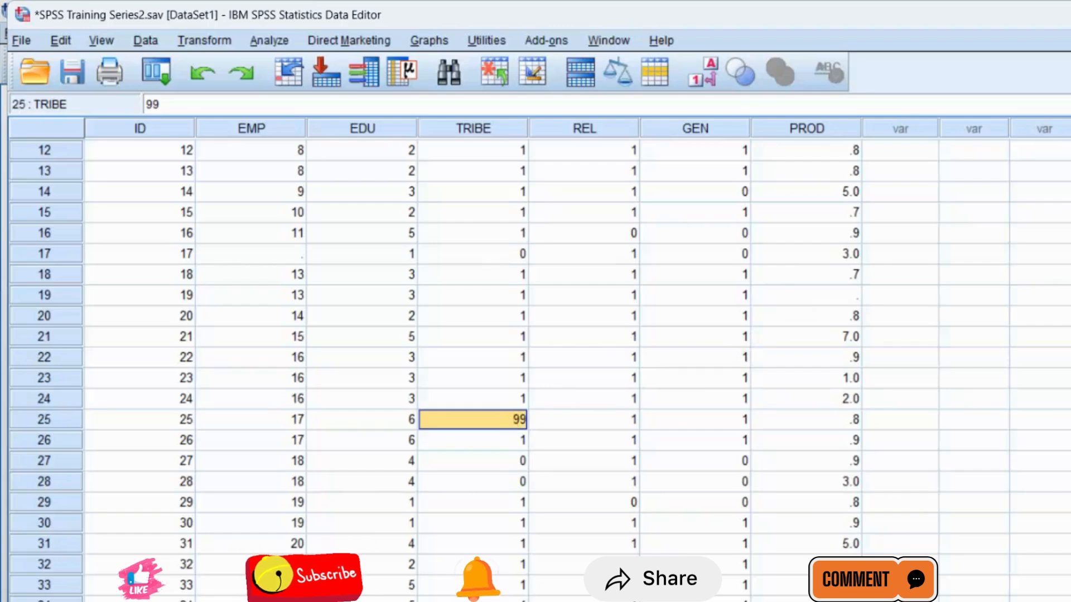
In the variable definitions, review the missing-value settings of TRIBE and the discrete missing values option for REL without changing either.
click(131, 601)
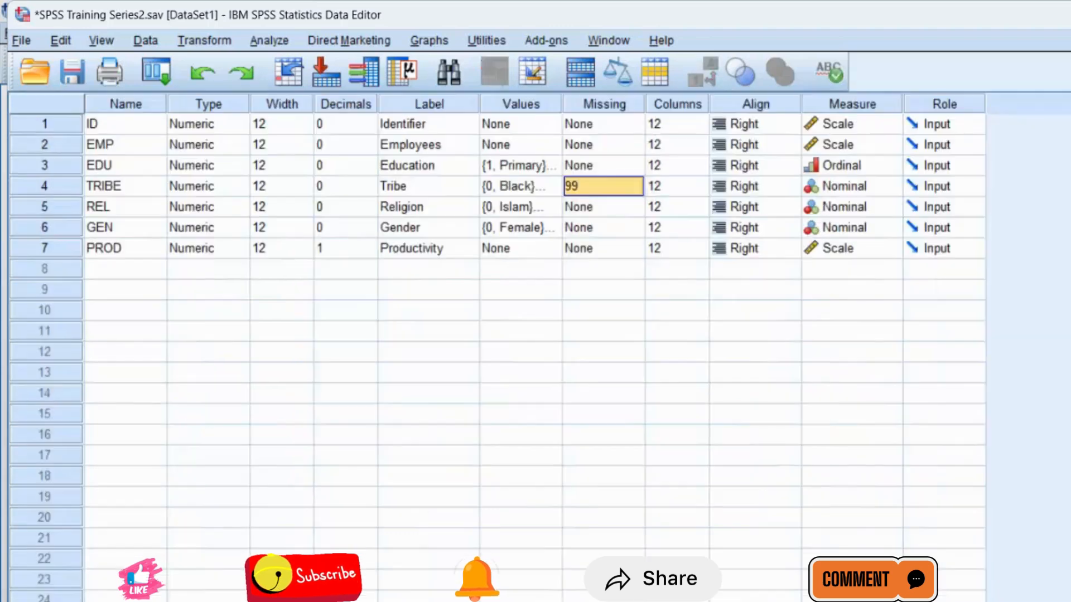
click(638, 185)
click(638, 185)
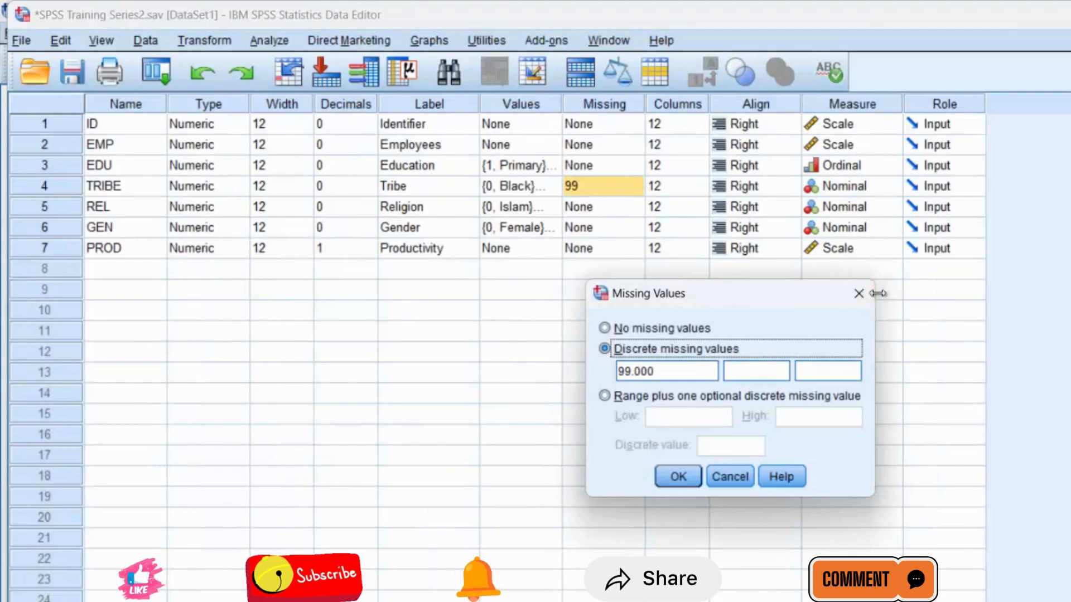
click(859, 293)
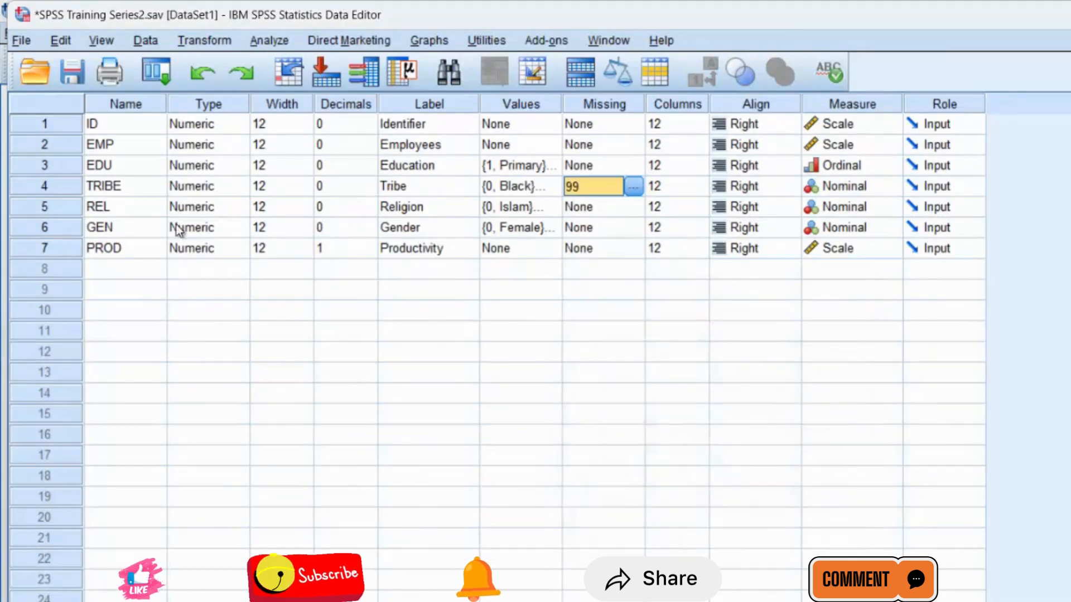
click(639, 211)
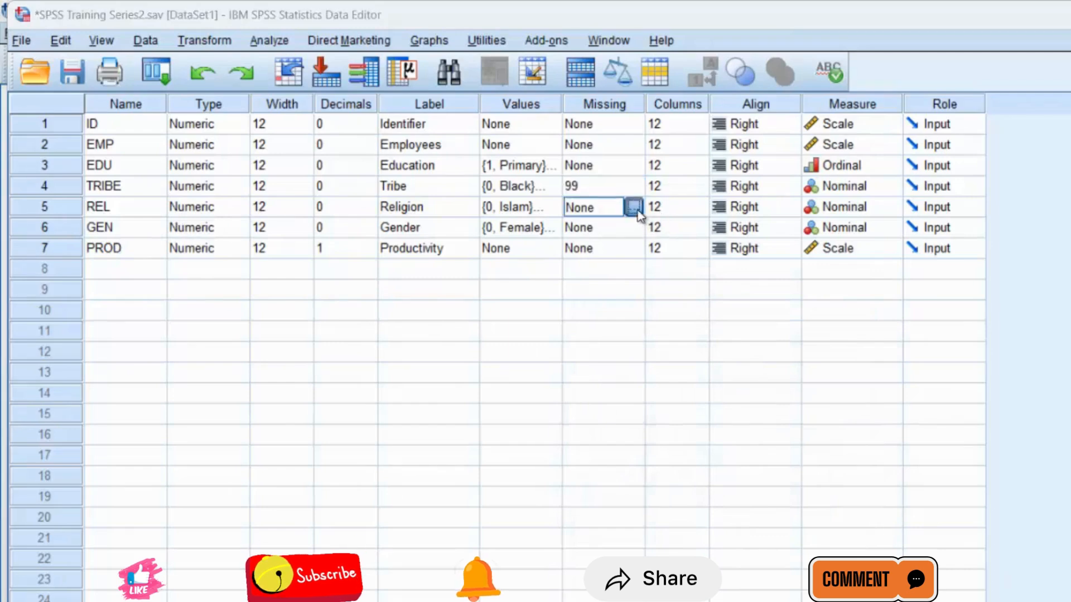
click(634, 207)
click(604, 348)
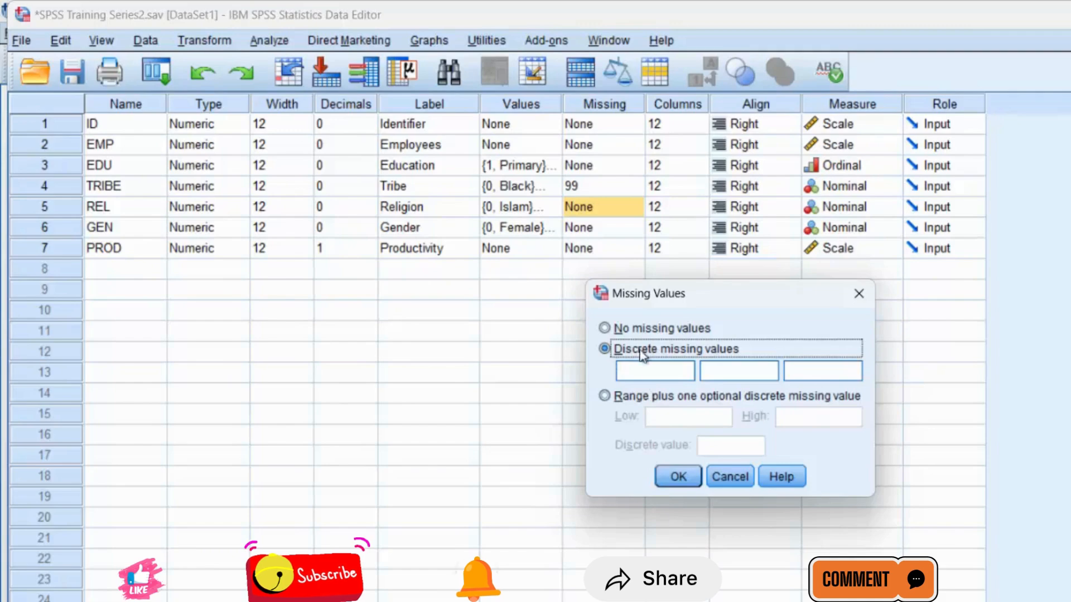
click(731, 476)
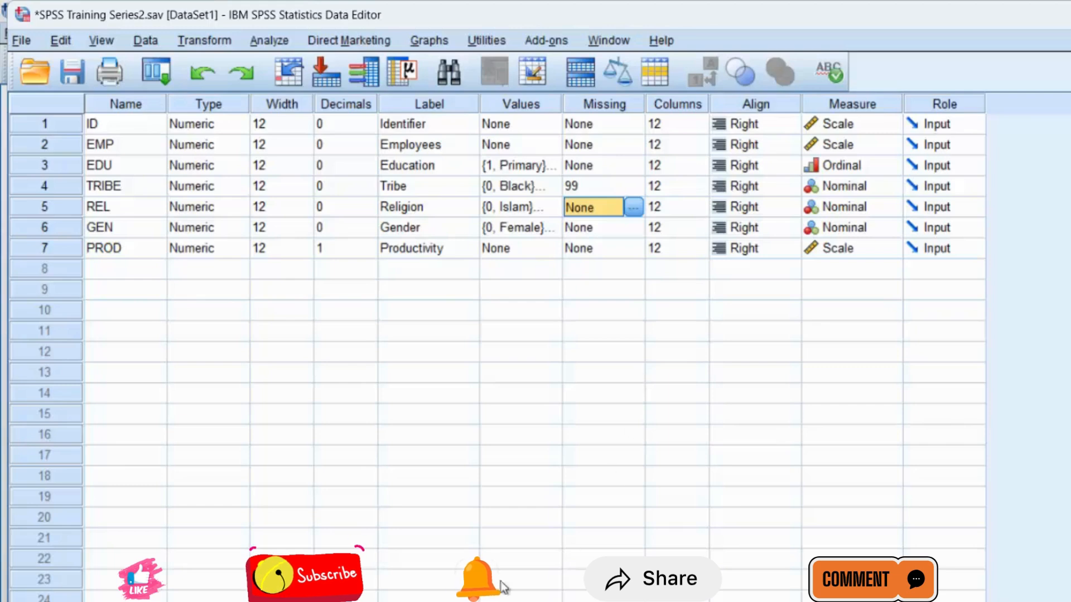
Go back to the data values and examine the whole of case 25, its TRIBE cell and the empty PROD cell of case 19.
key(ctrl+t)
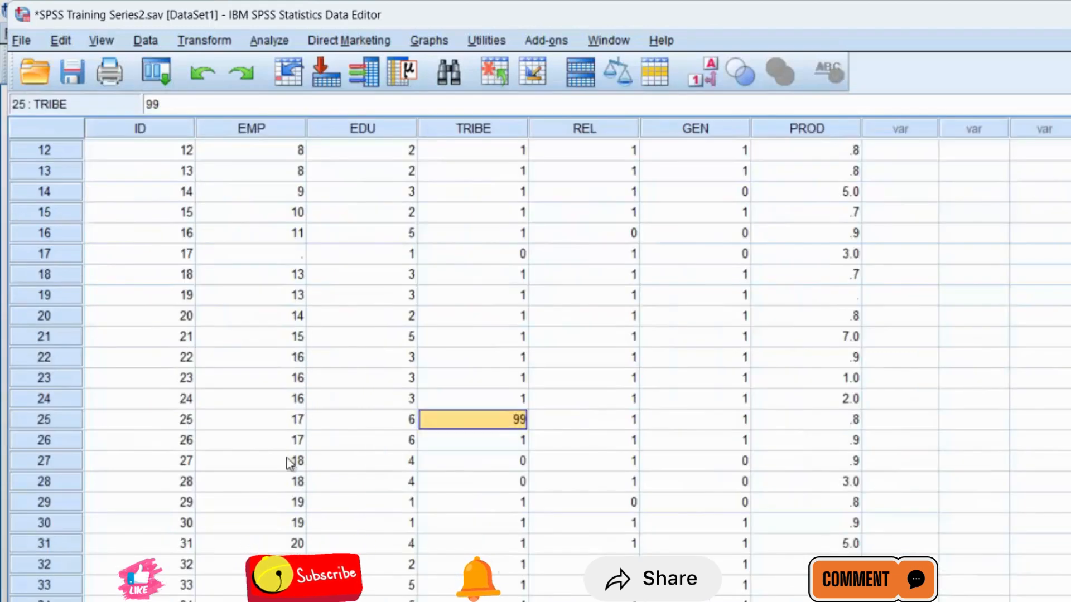
click(347, 419)
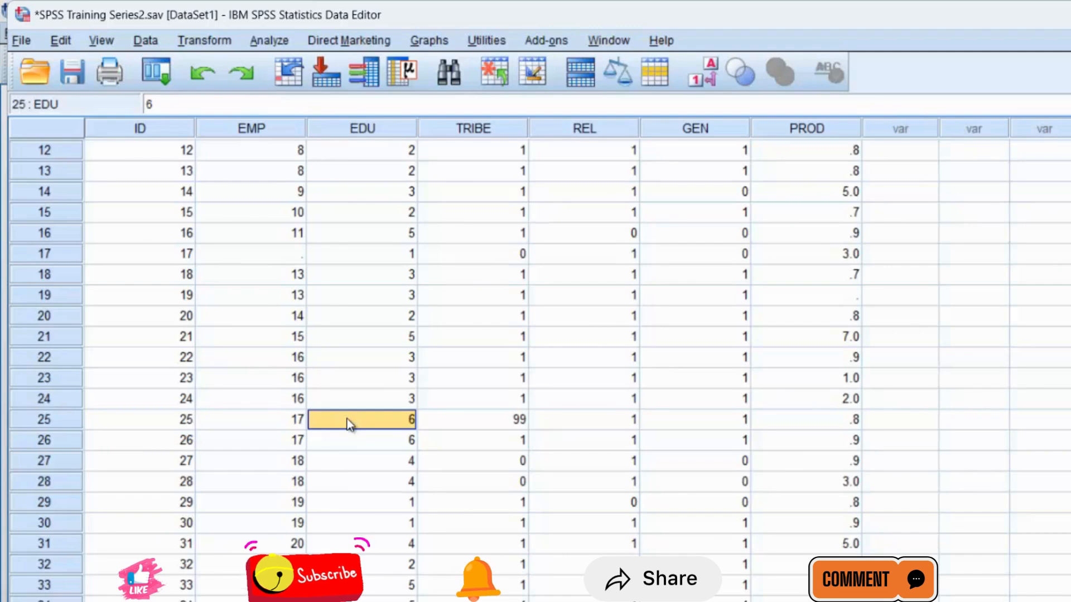
click(56, 420)
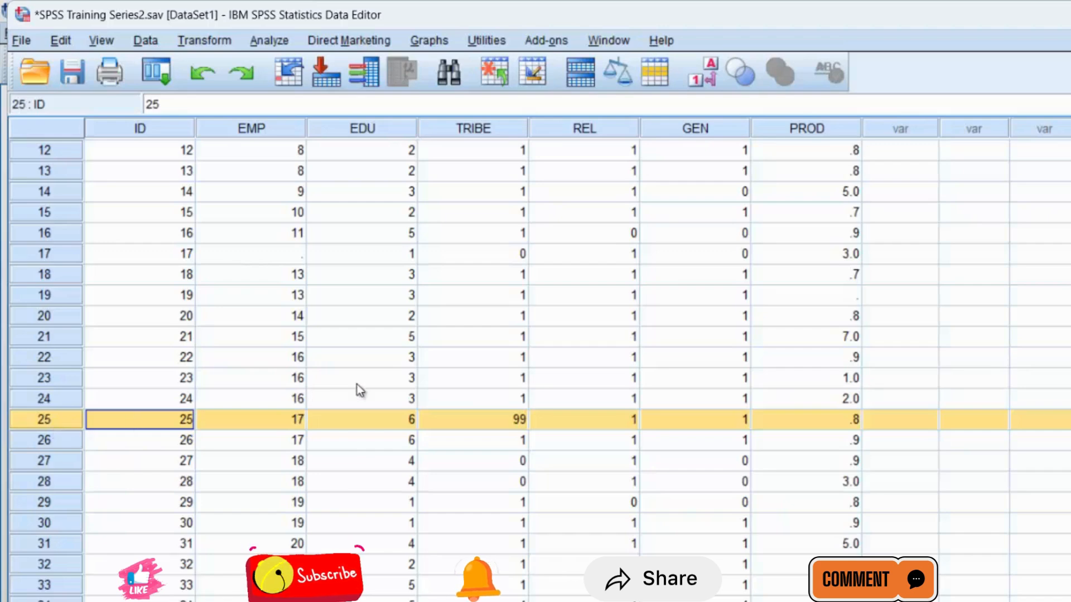
click(509, 421)
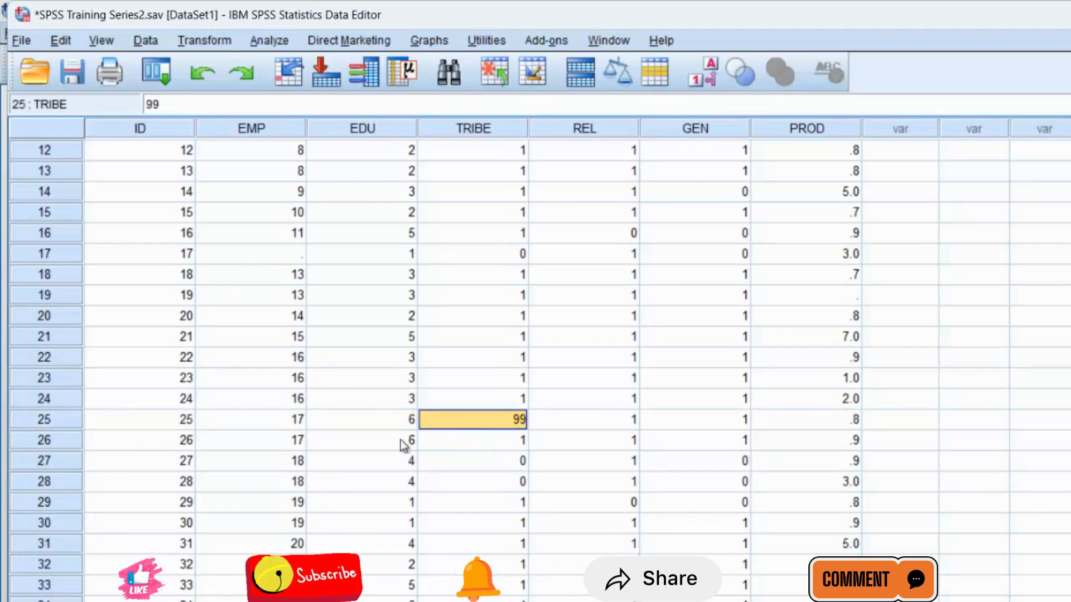
click(53, 420)
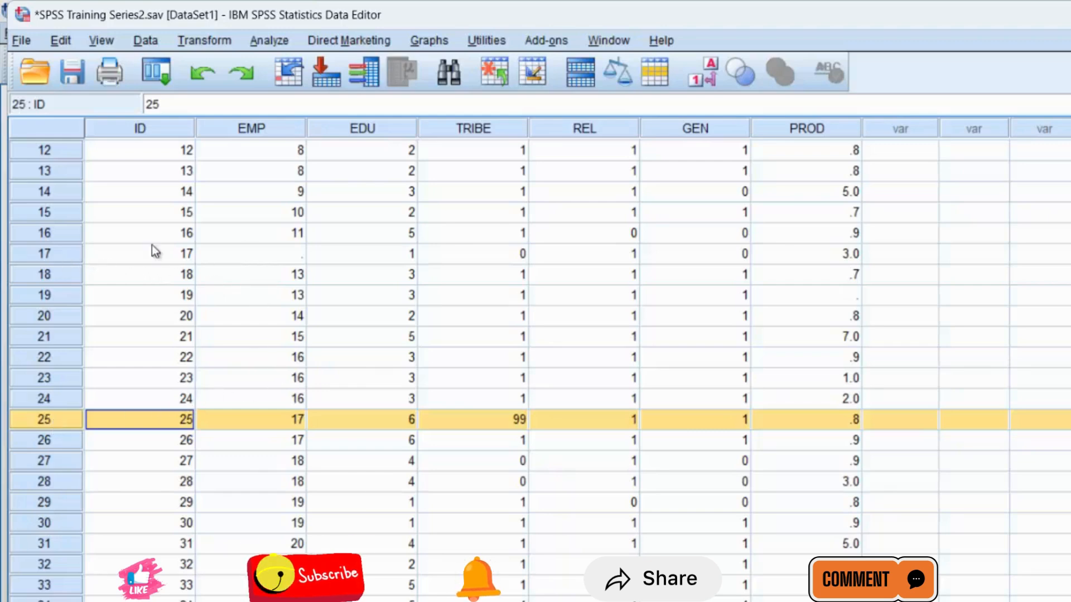
click(508, 423)
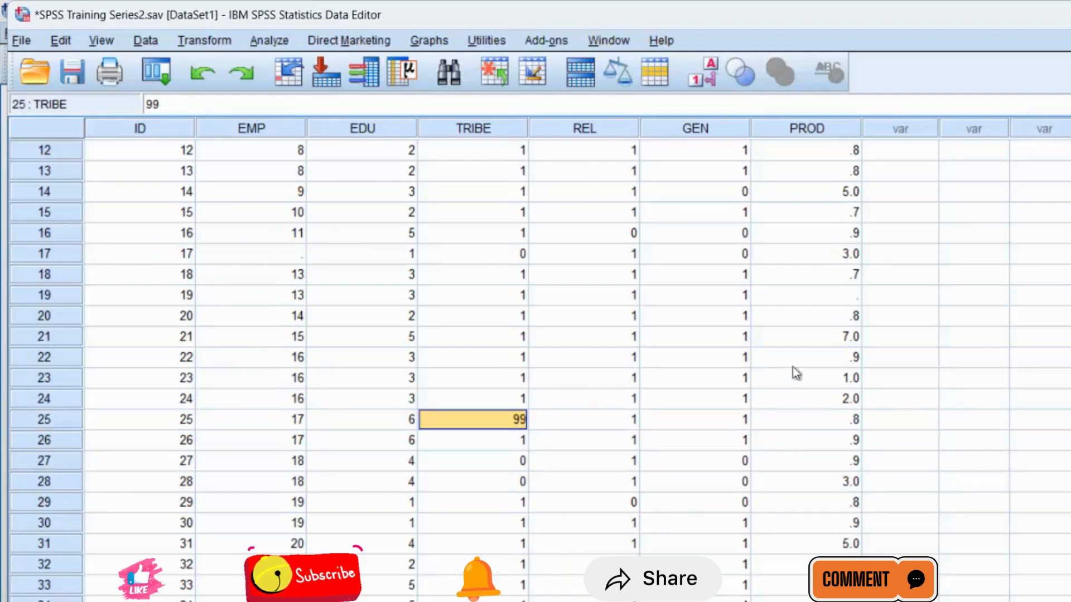
click(816, 301)
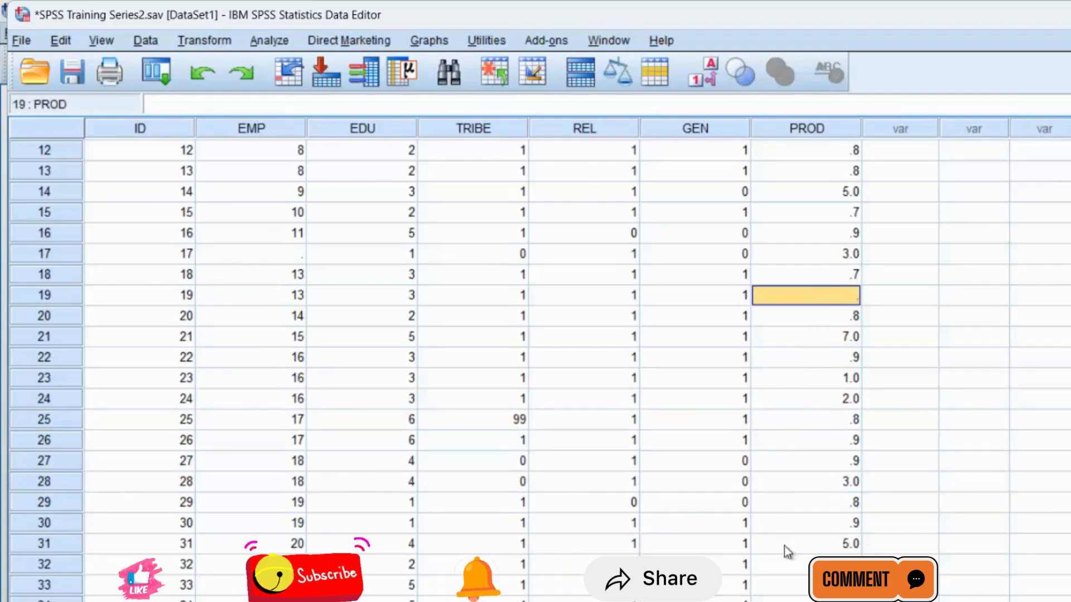
click(388, 601)
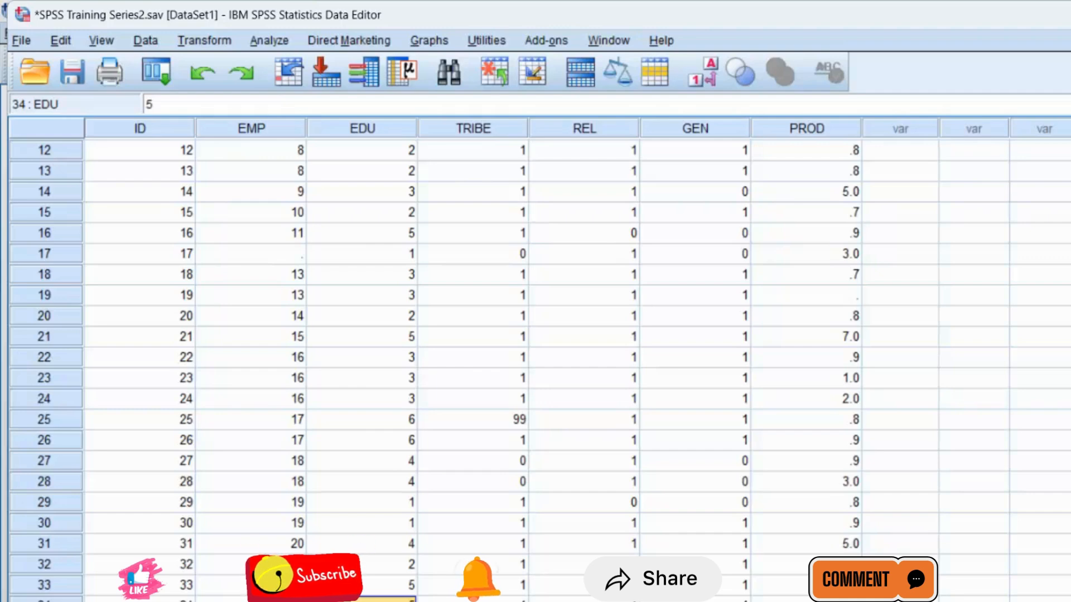
Try deleting the whole of case 17, which lacks an EMP value, and undo the deletion.
click(57, 252)
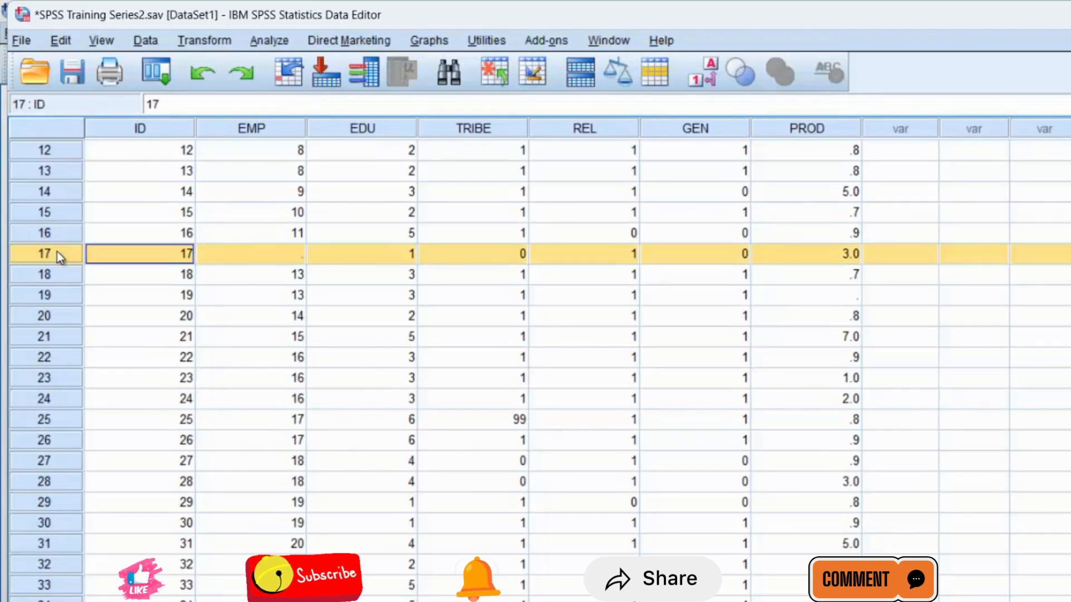
right_click(57, 253)
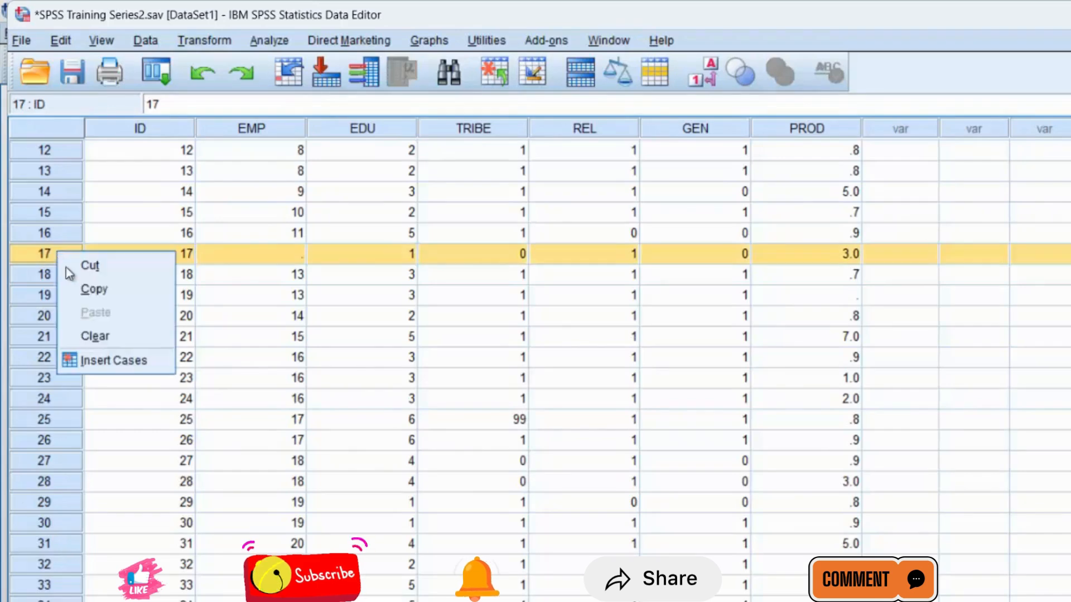
click(98, 337)
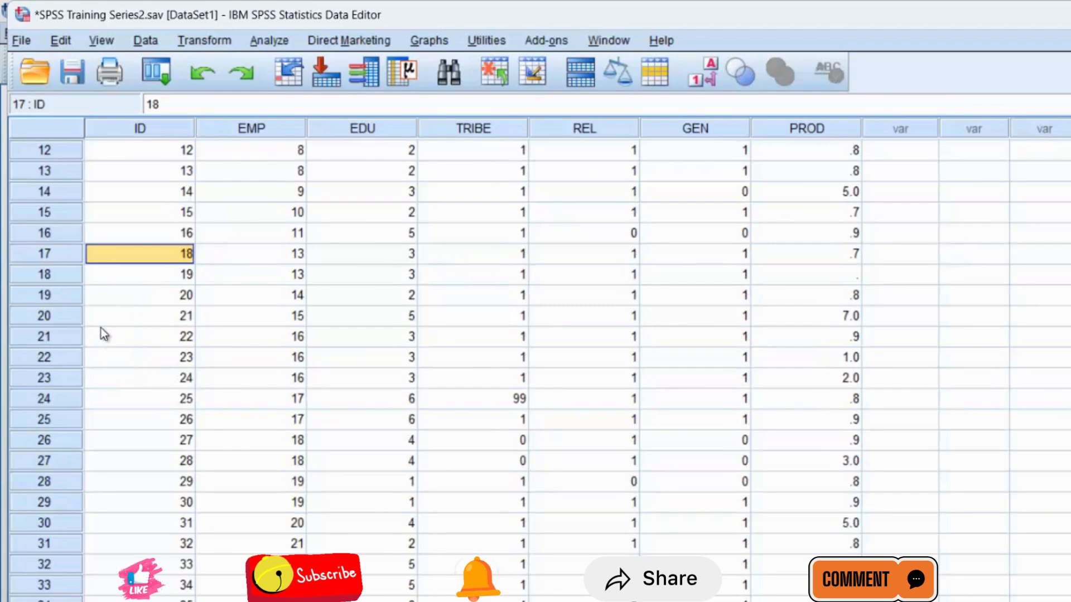
key(ctrl+z)
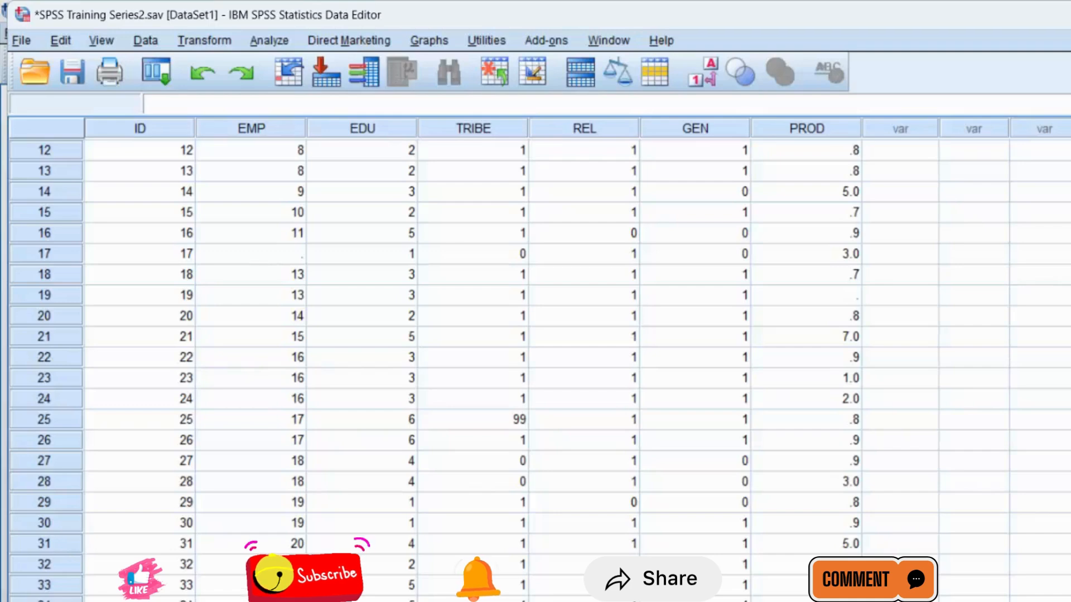
Look through the dataset down to its last case and return to case 17 to review its full row.
scroll(535, 368, down, 10)
scroll(536, 368, up, 8)
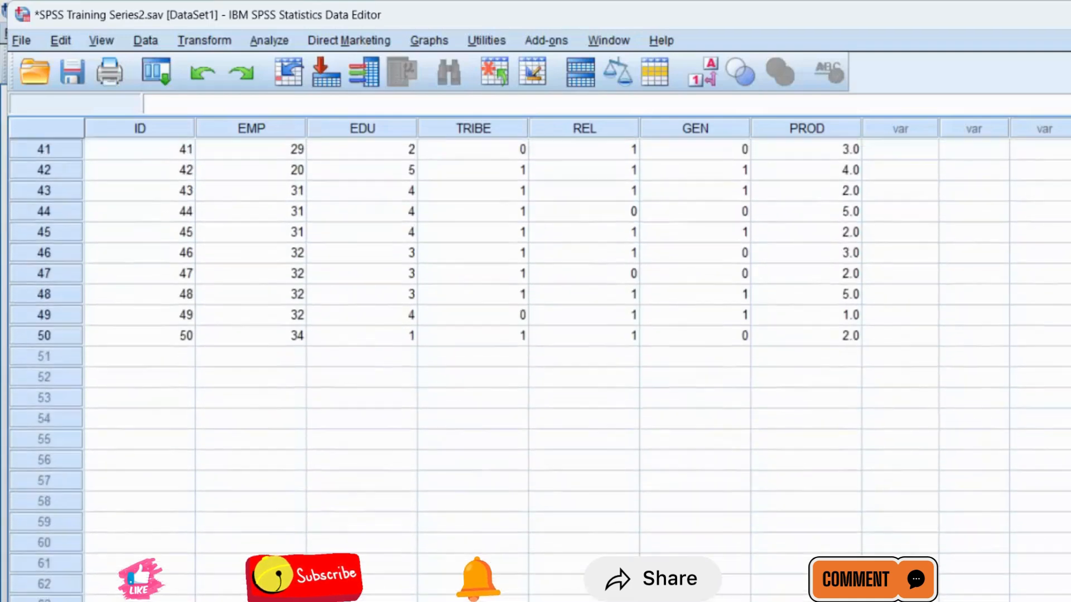
scroll(535, 368, up, 4)
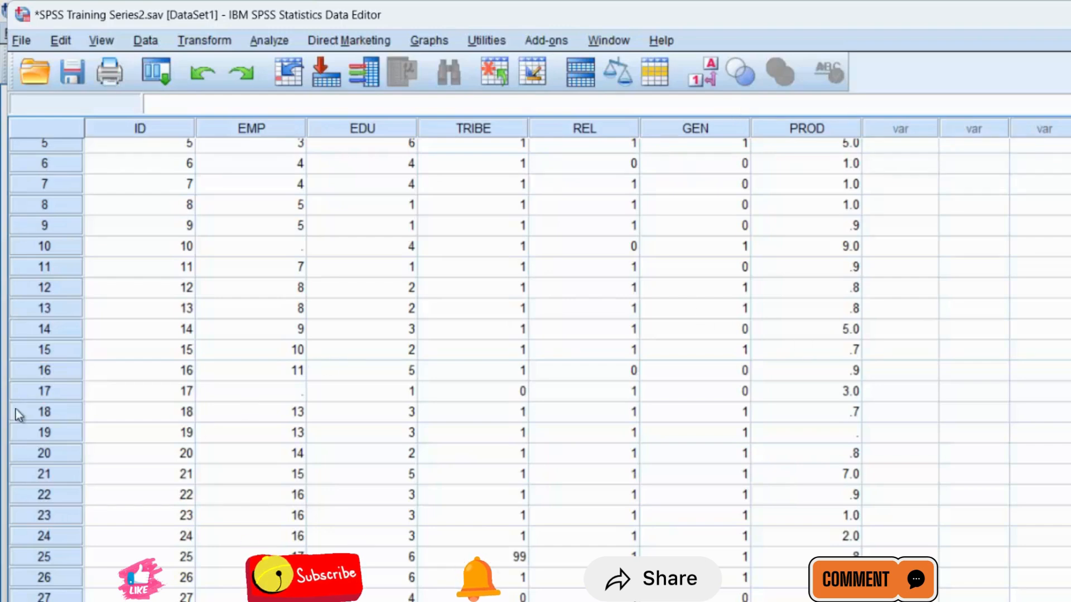
click(44, 397)
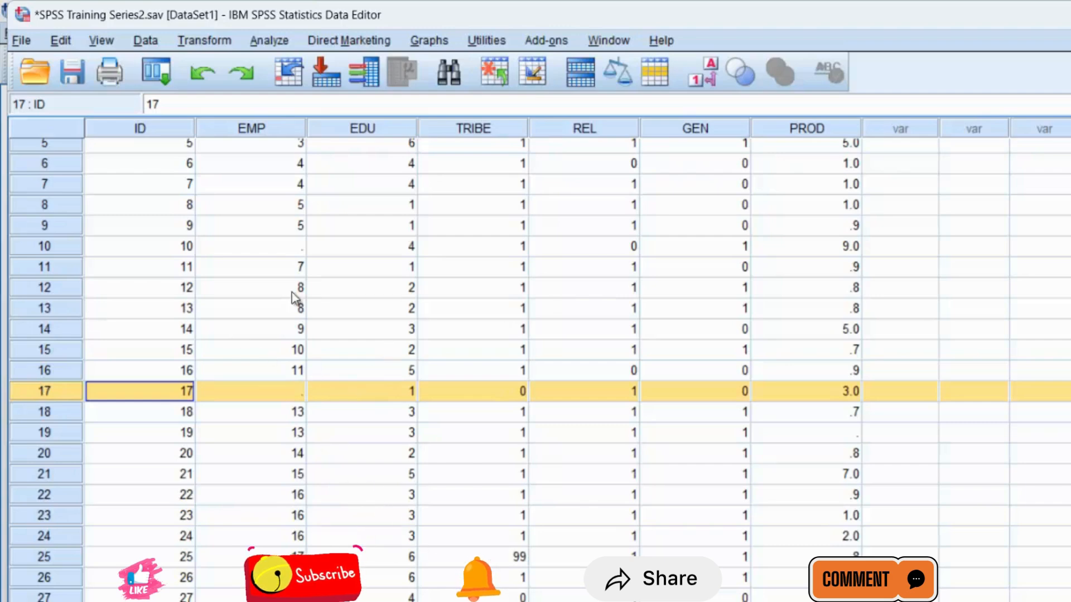
Set up Replace Missing Values for Employees [EMP], removing the existing entry and adding the variable again with the series mean method.
click(283, 249)
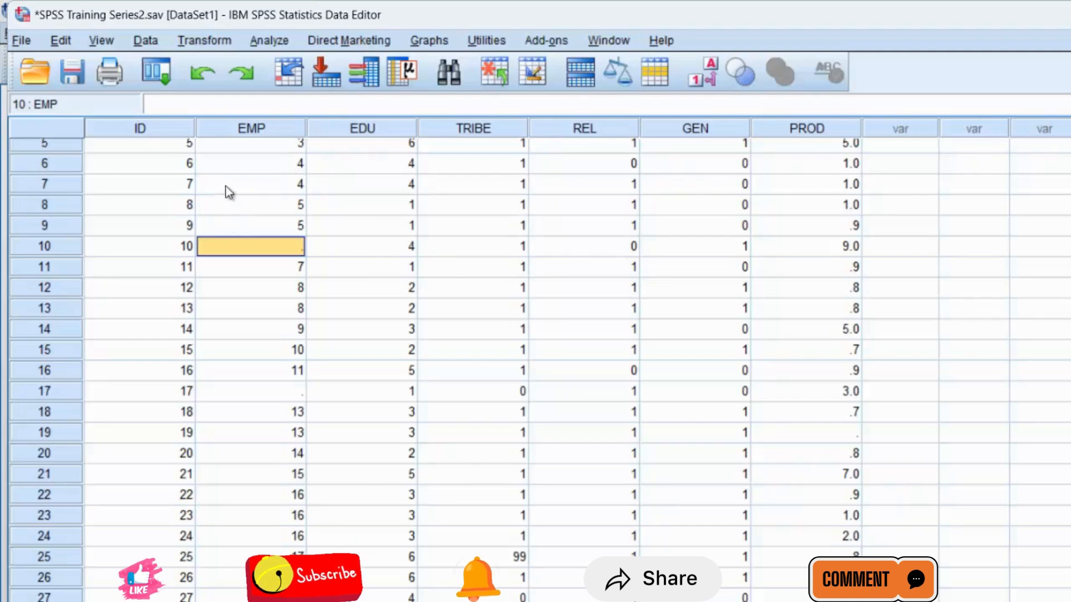
click(222, 45)
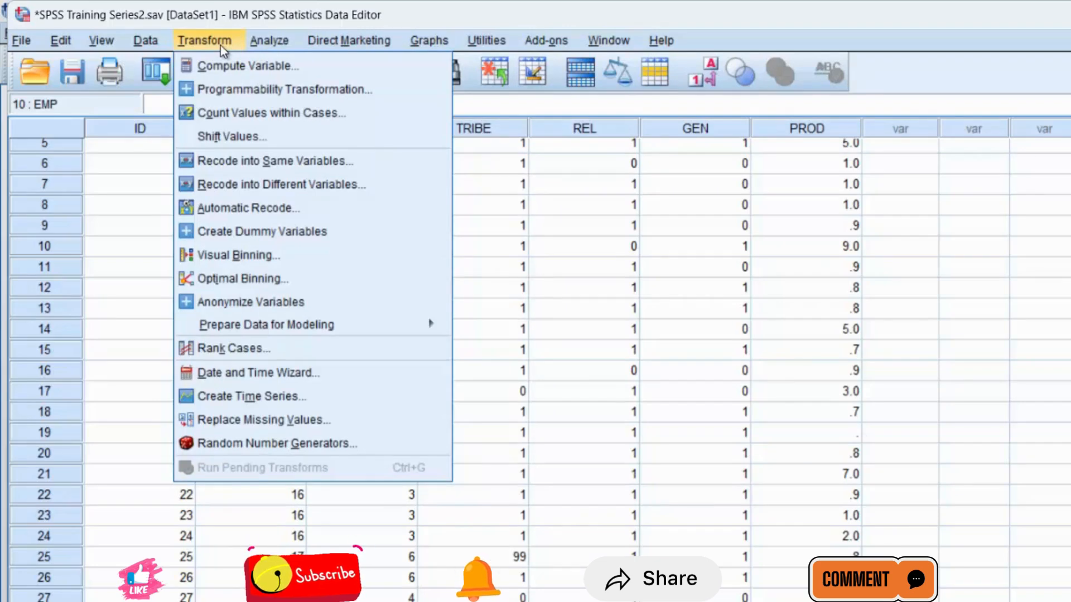
click(319, 417)
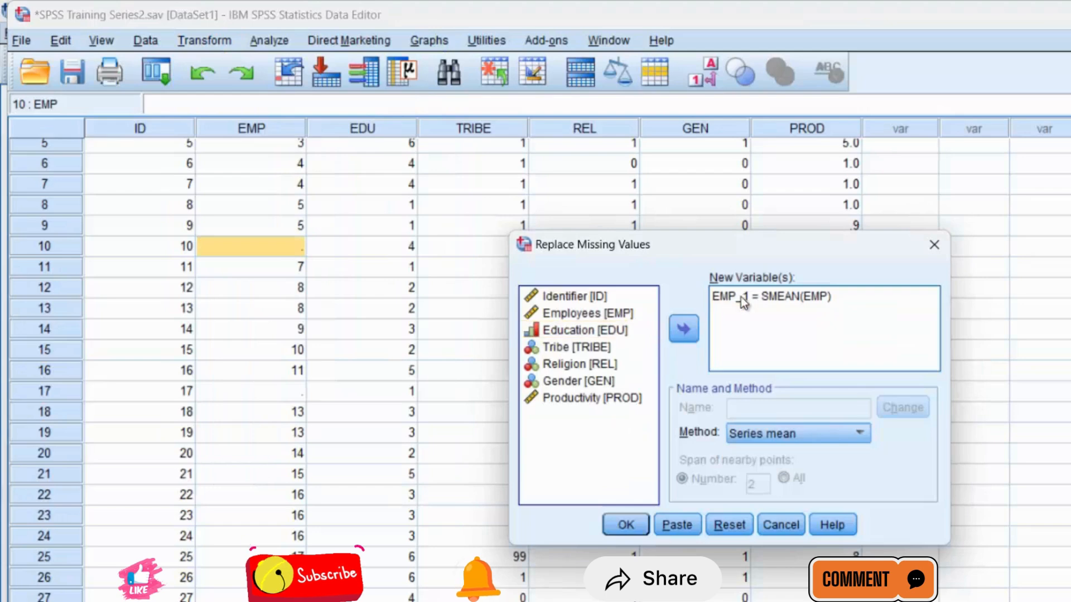
click(741, 300)
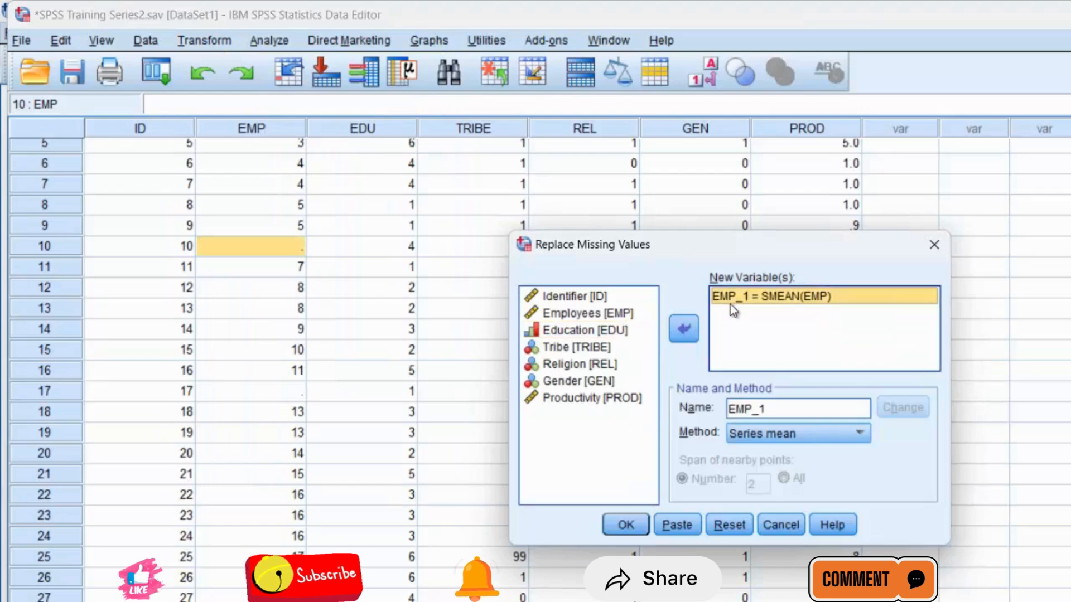
click(691, 326)
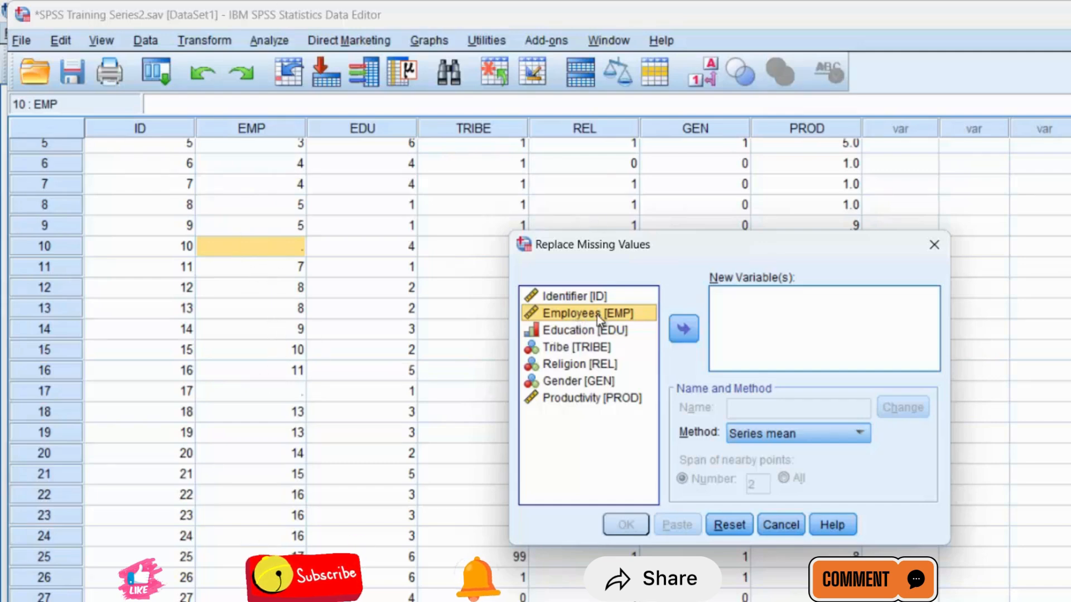
click(682, 329)
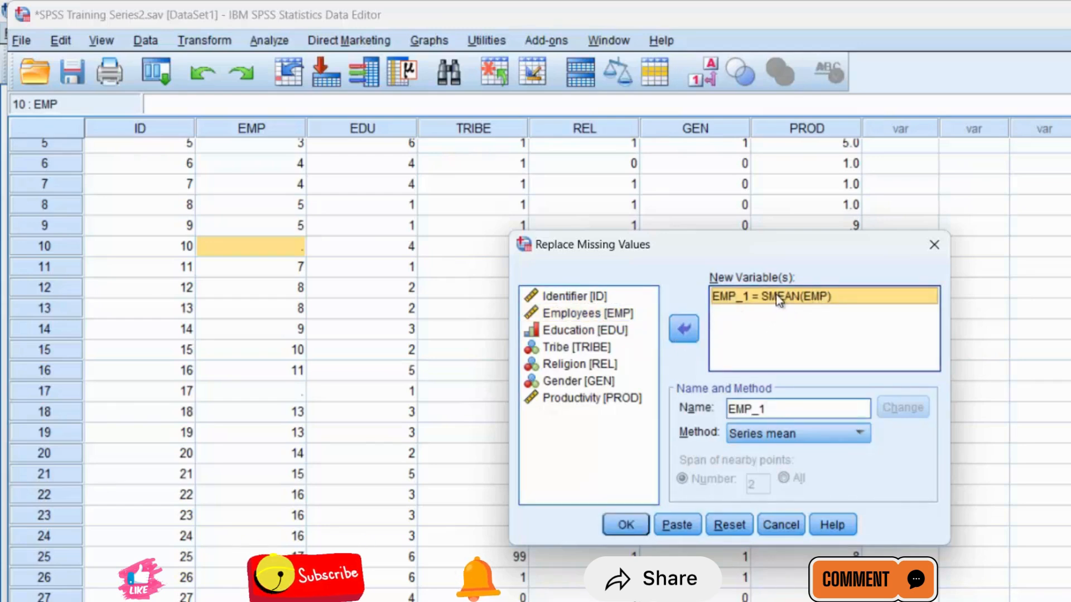
Try renaming the new Employees variable to EMP_AVG in the Replace Missing Values settings.
double_click(787, 412)
click(787, 415)
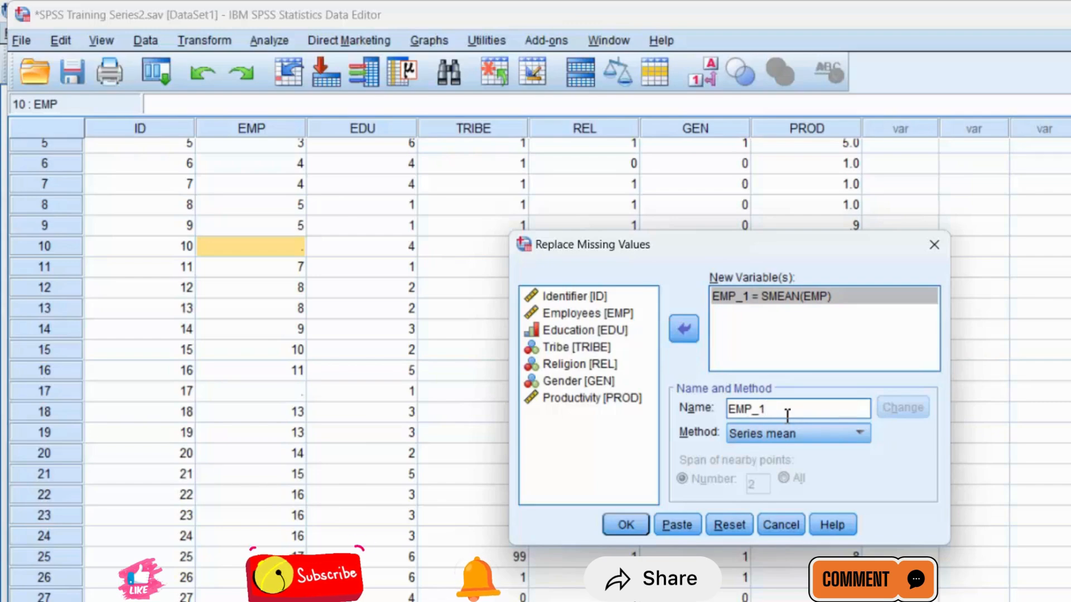
key(BackSpace)
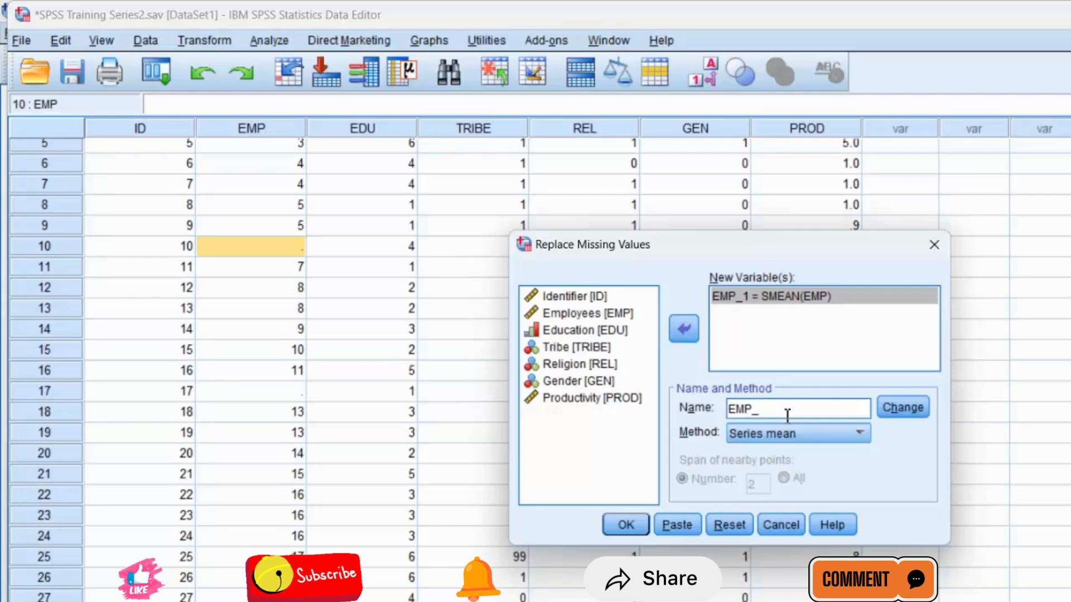
click(805, 434)
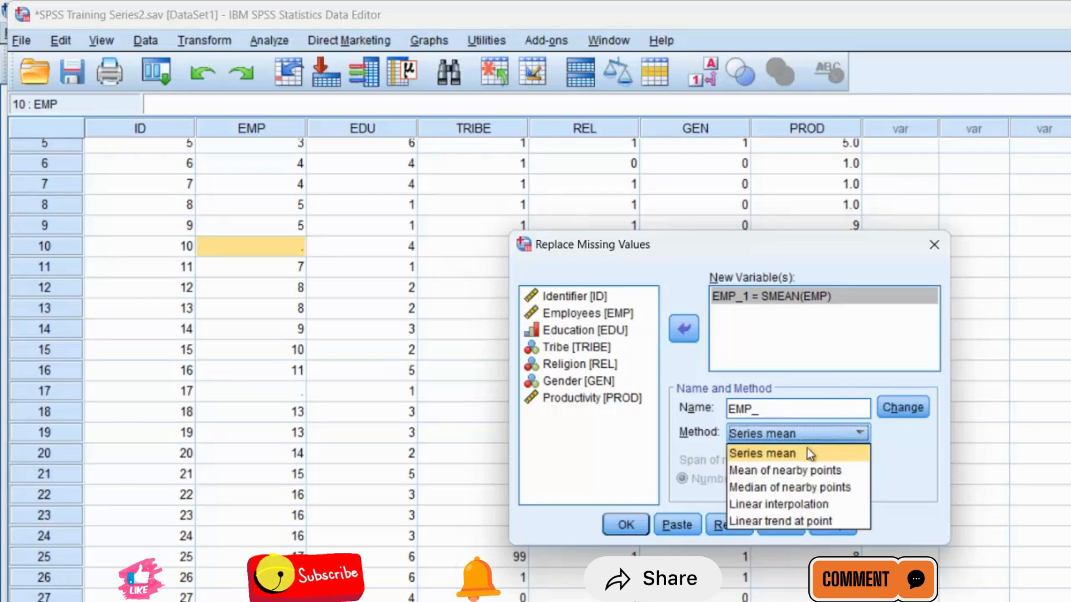
double_click(776, 413)
click(776, 413)
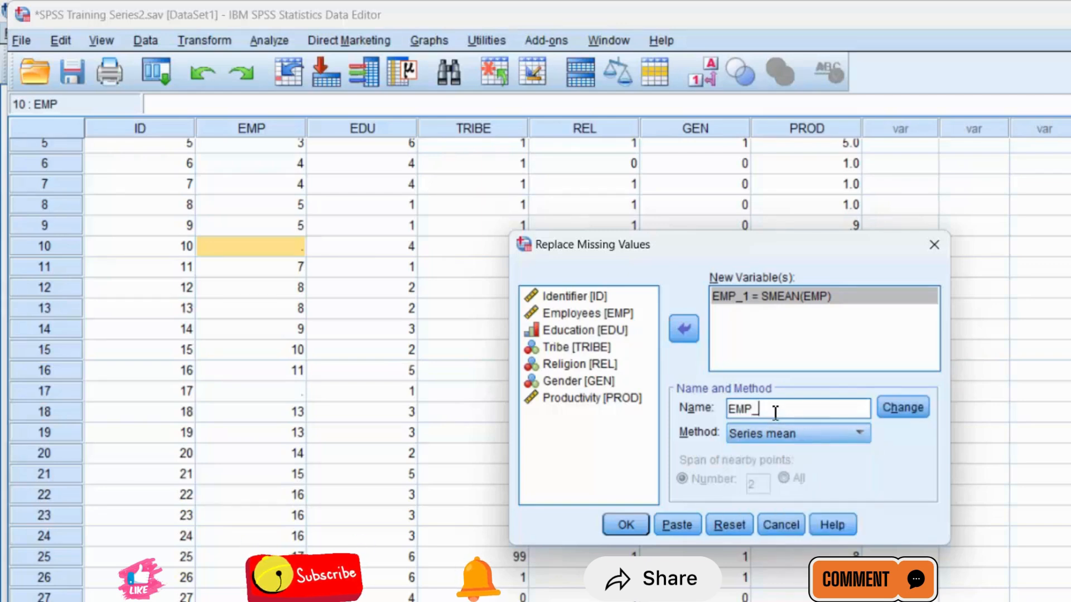
text(A)
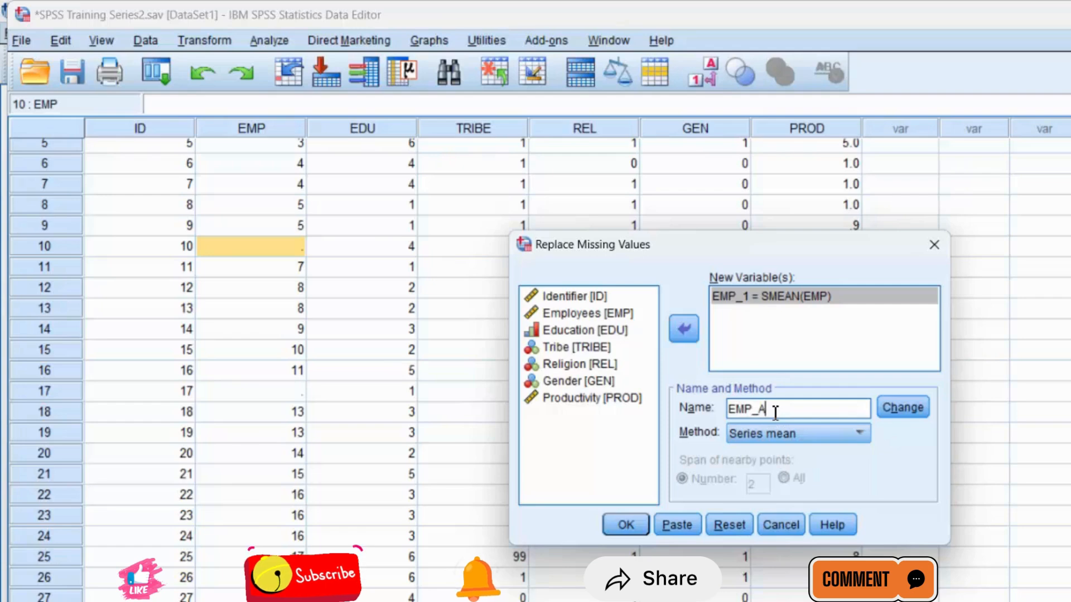
text(V)
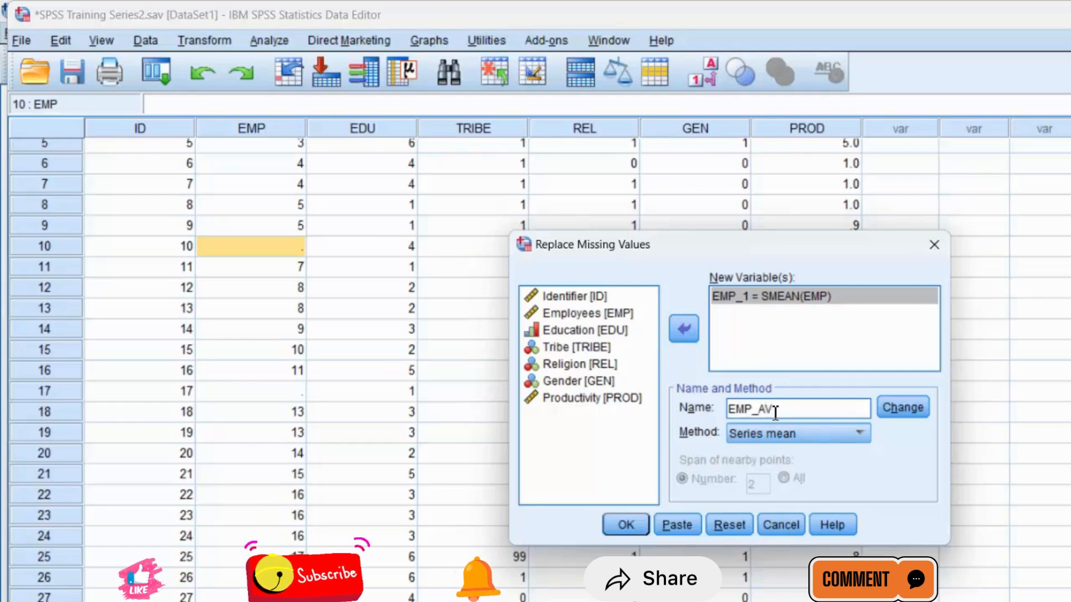
text(G)
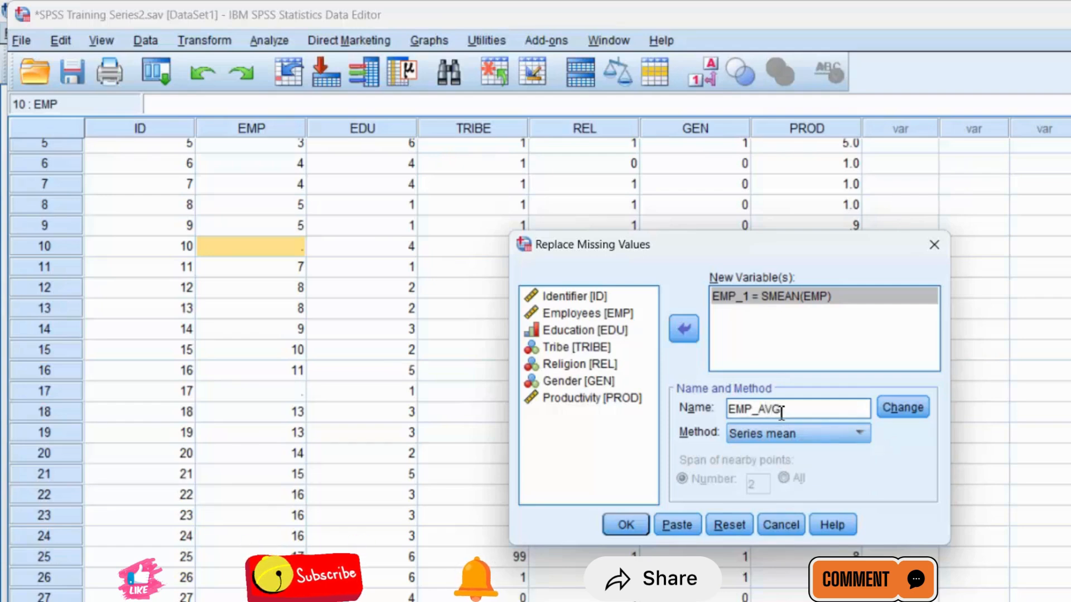
Keep Series mean as the replacement method and run the missing value replacement for EMP, discarding the pending name change.
click(823, 434)
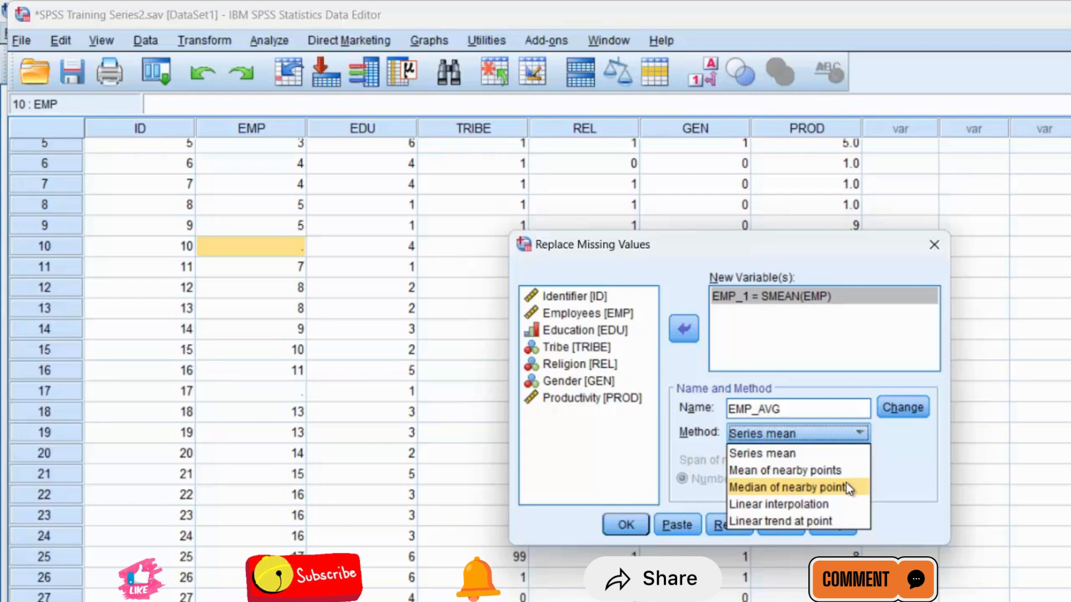
click(851, 460)
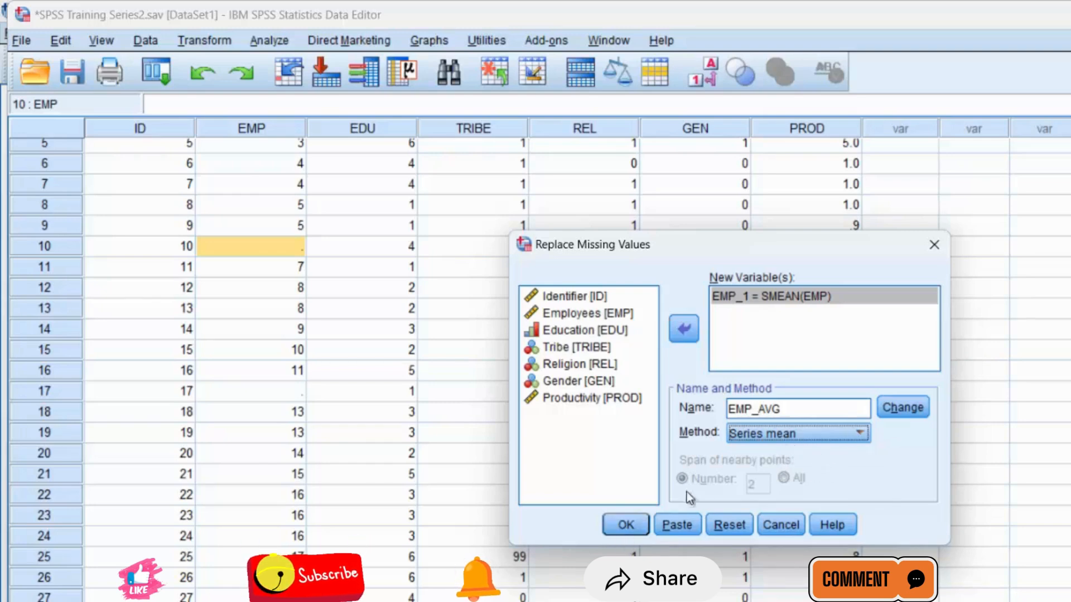
click(643, 523)
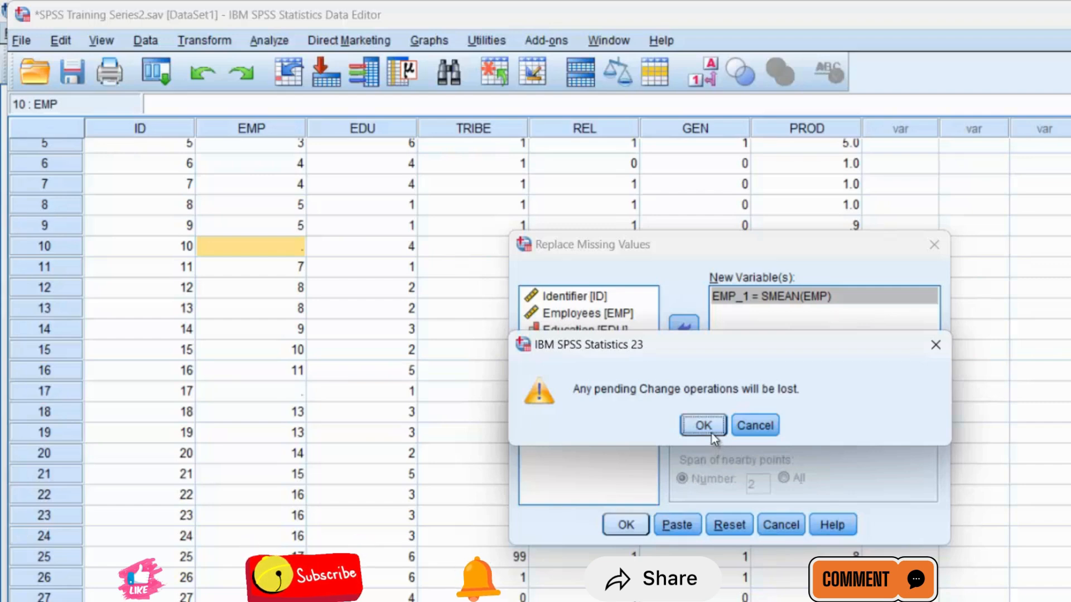
click(704, 427)
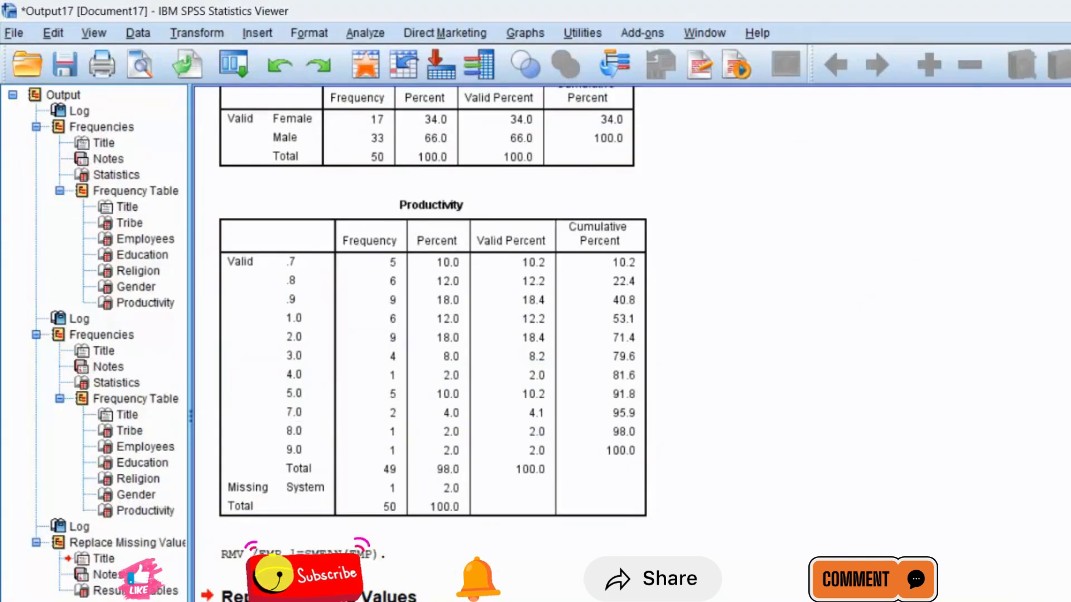
Look over the output, return to the data and examine the new EMP_1 column and the full rows of cases 10 and 17.
scroll(630, 343, up, 10)
scroll(630, 343, down, 5)
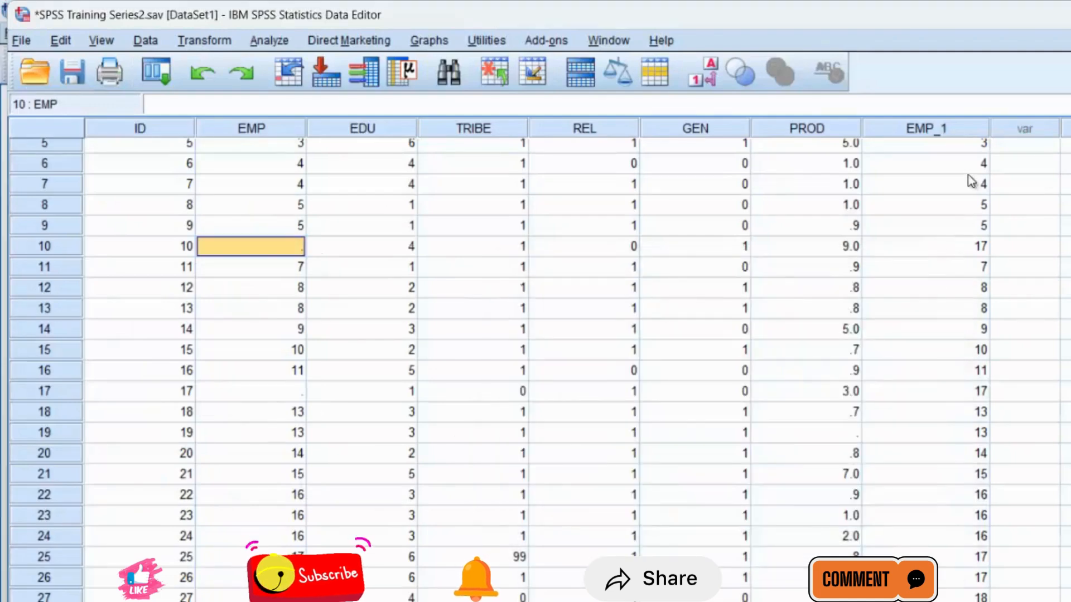
scroll(971, 156, up, 2)
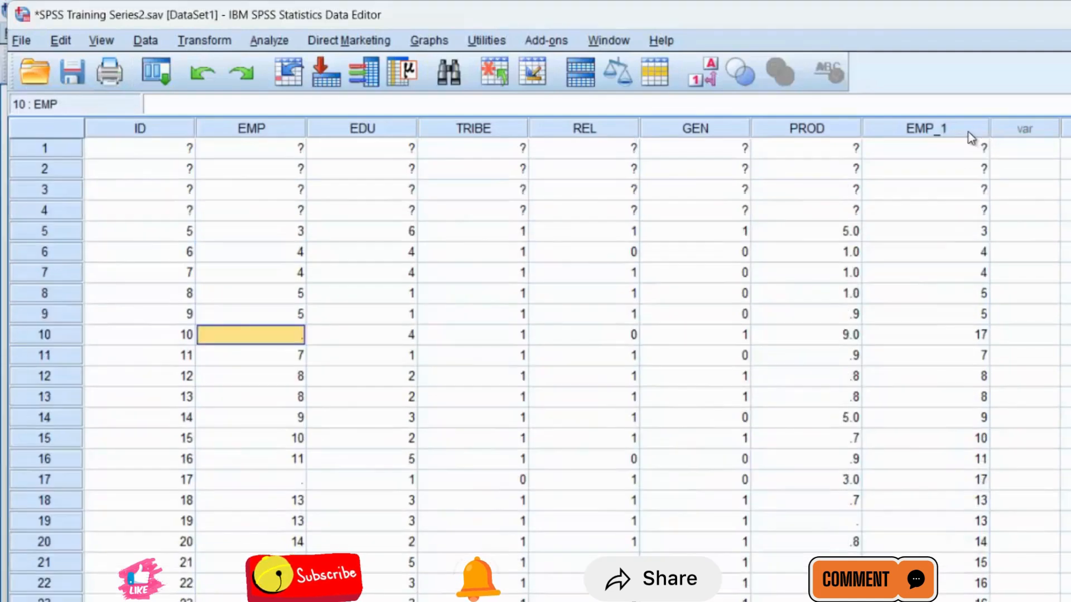
click(968, 132)
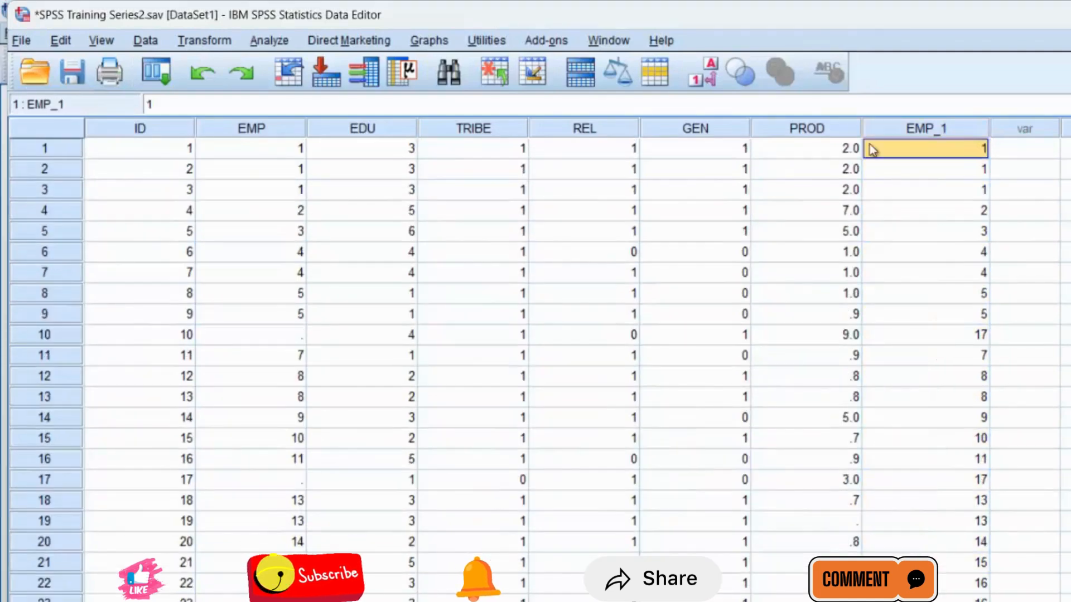
click(301, 334)
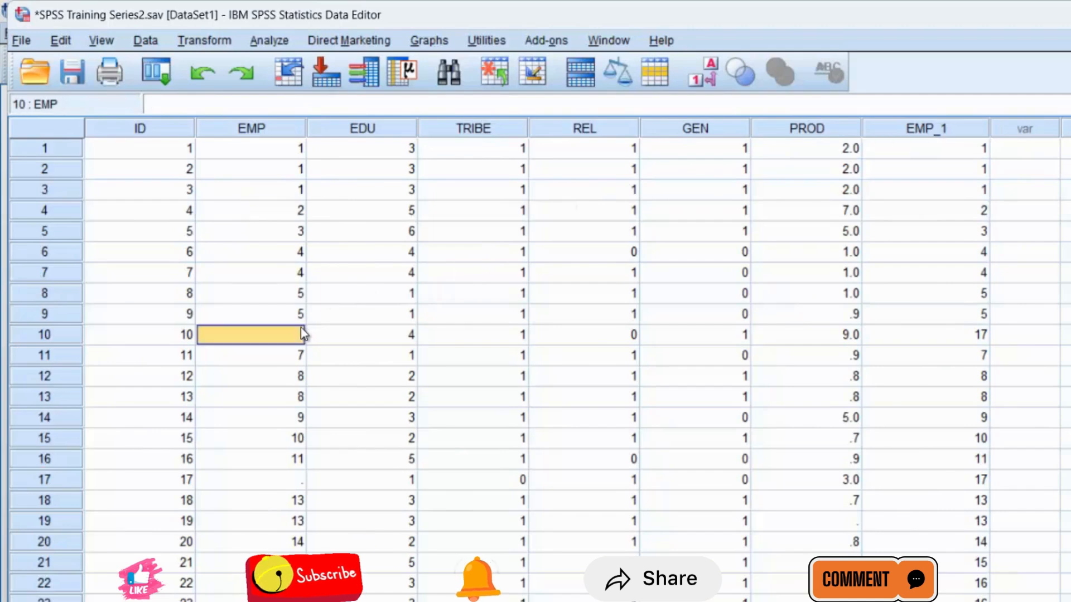
click(57, 336)
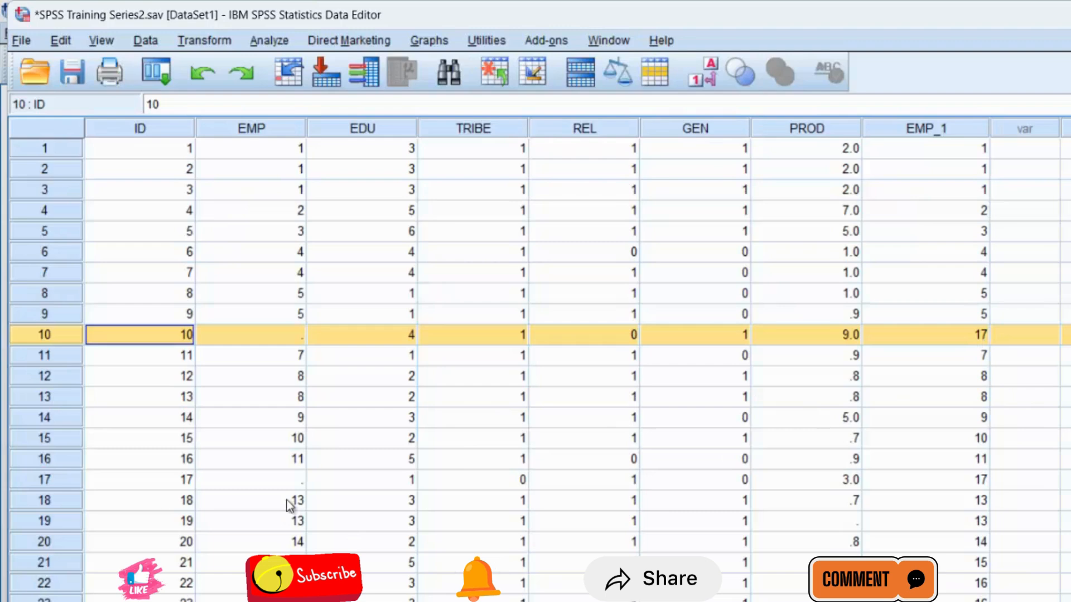
click(50, 480)
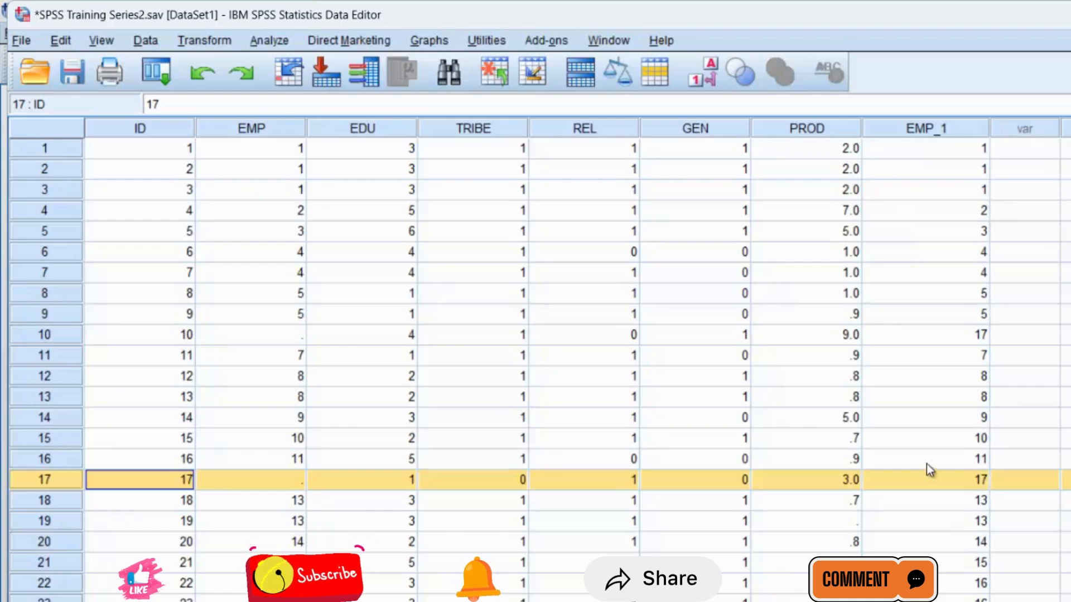
Compare the empty EMP cells of cases 10 and 17 with their replaced values in EMP_1.
click(289, 332)
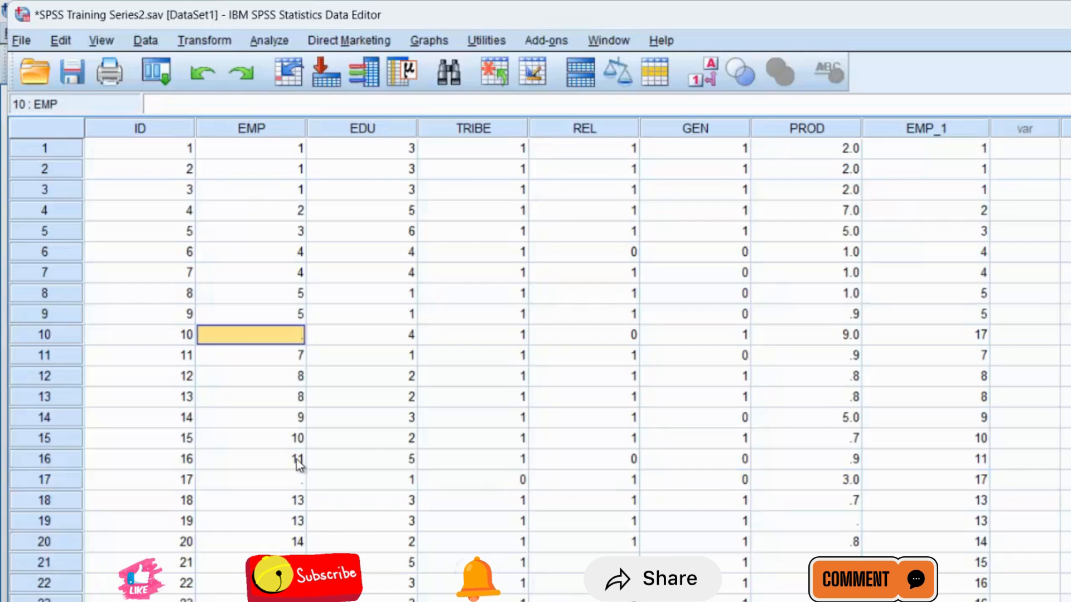
click(294, 480)
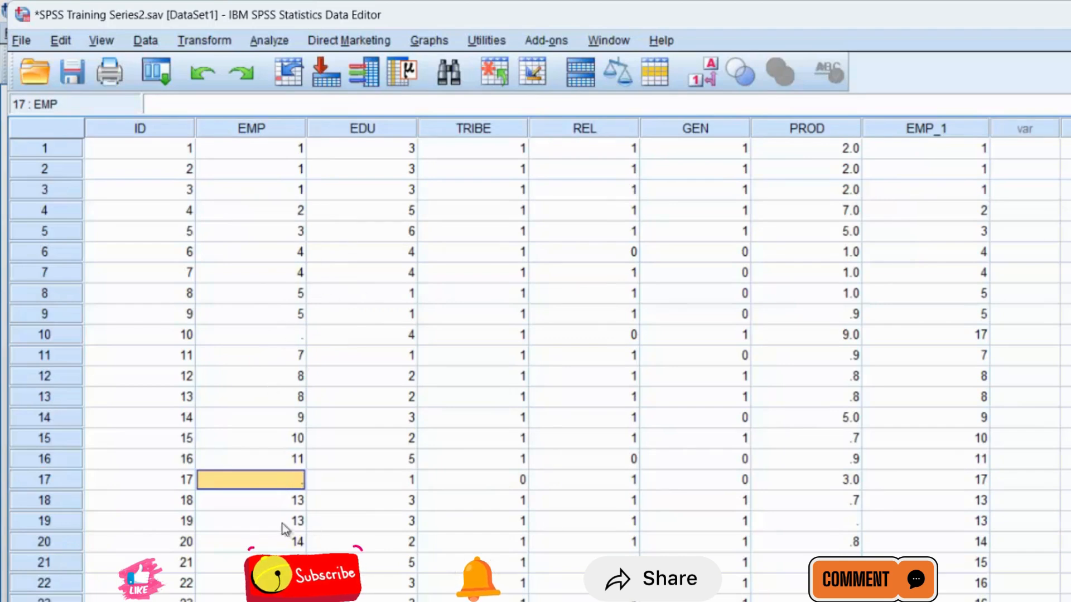
click(991, 329)
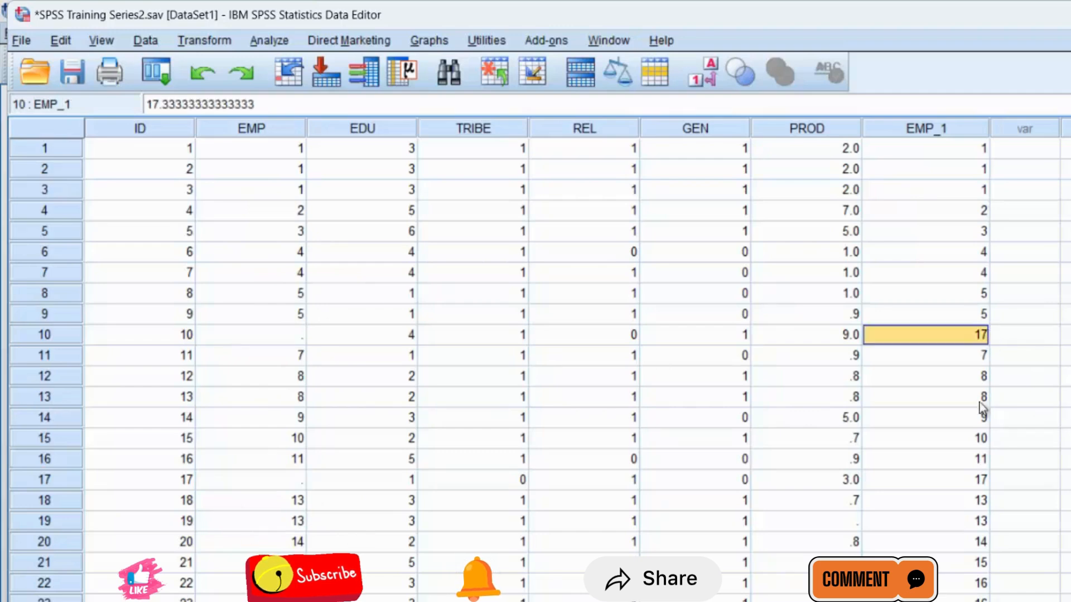
click(980, 481)
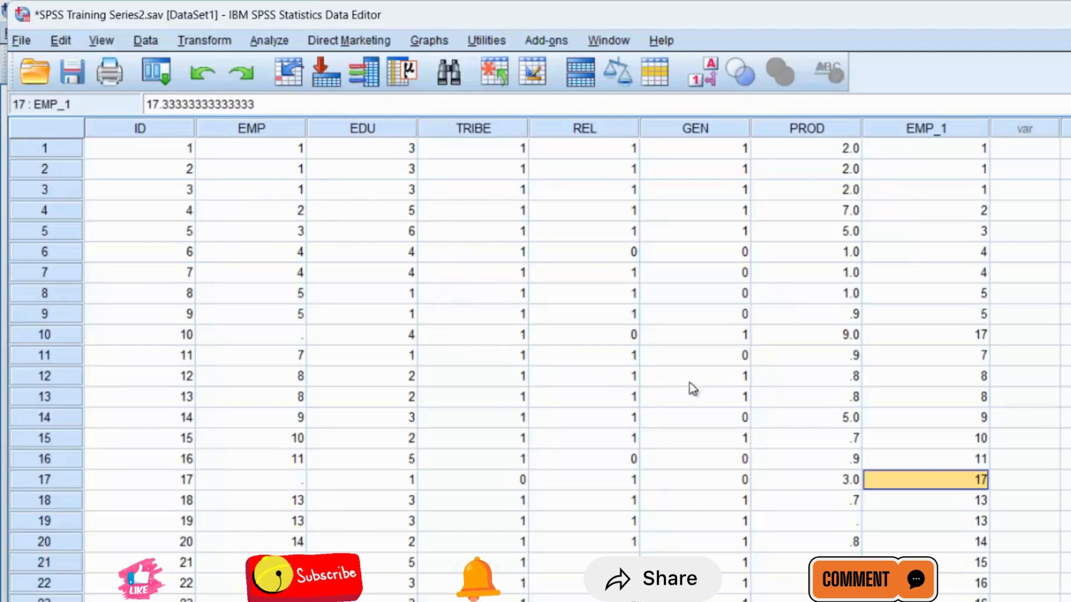
Move through the dataset to the TRIBE cell of case 25 and inspect its value.
click(809, 273)
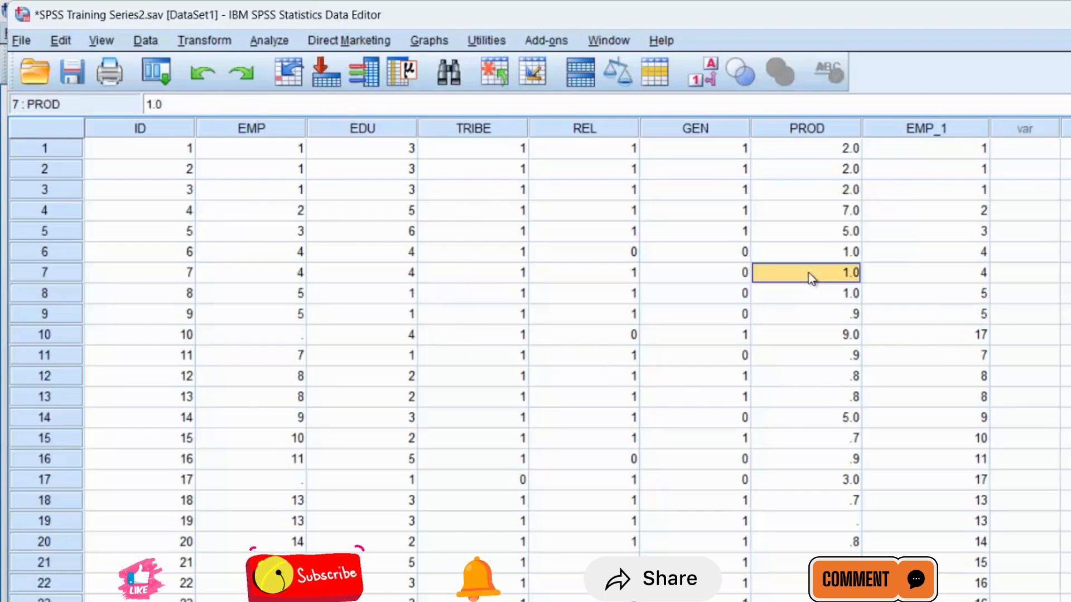
key(Left)
key(Up)
key(ctrl+Up)
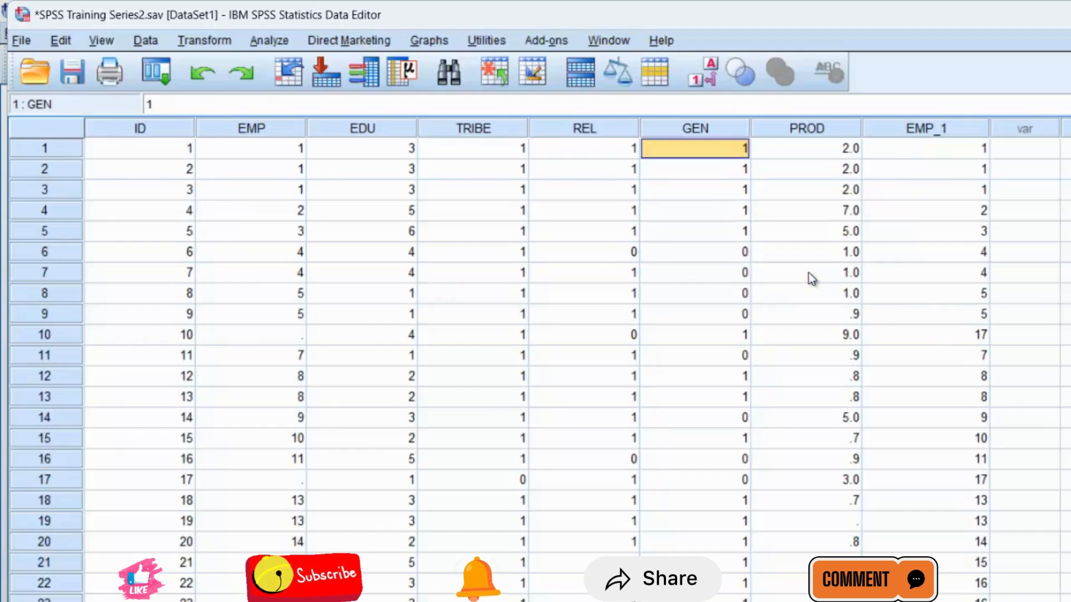
key(Left)
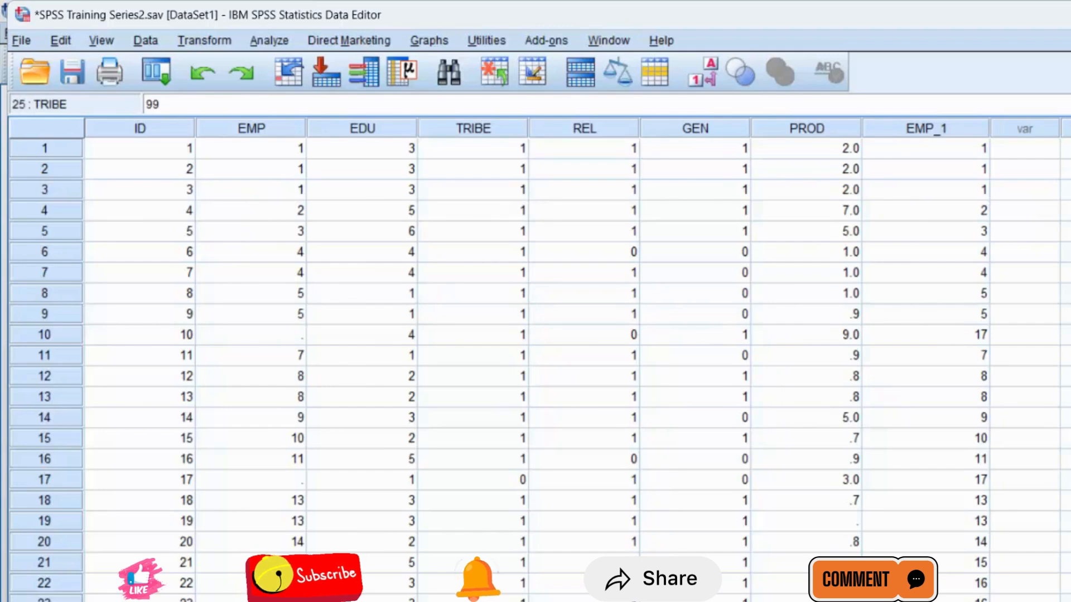
click(224, 41)
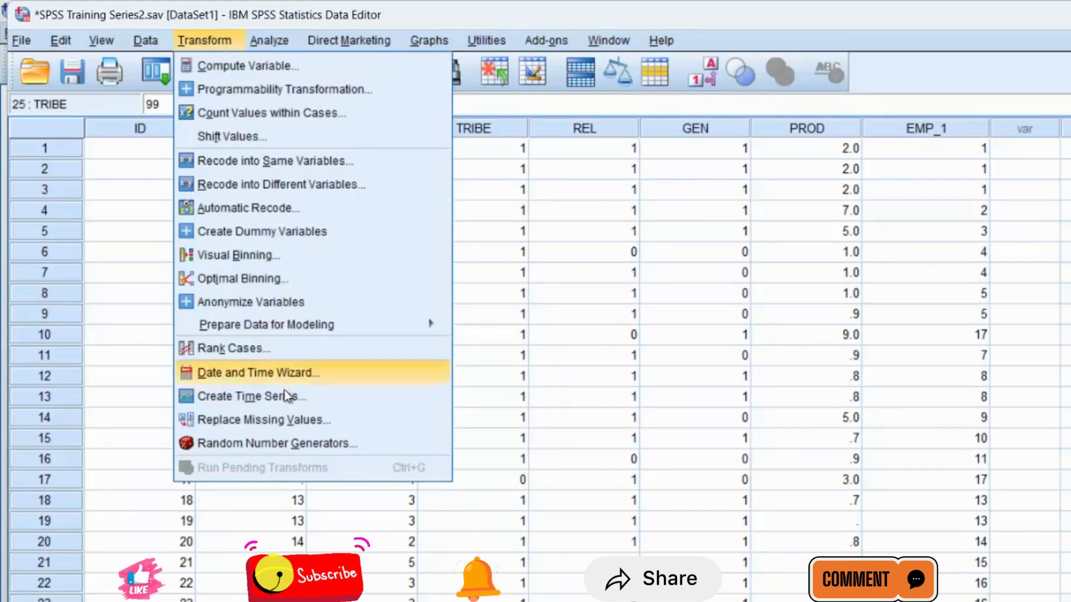
click(302, 420)
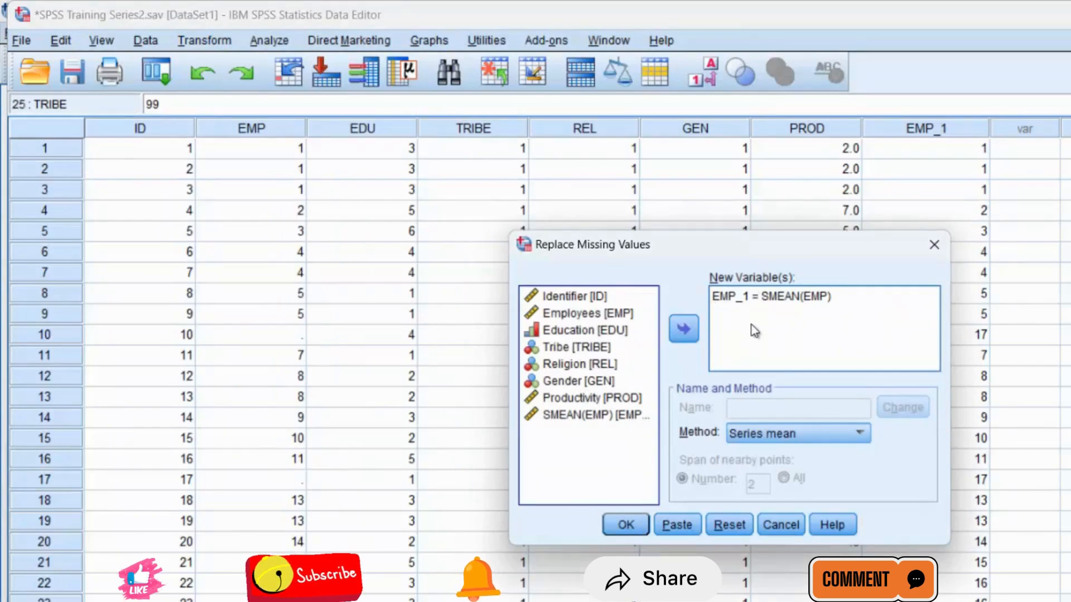
click(751, 302)
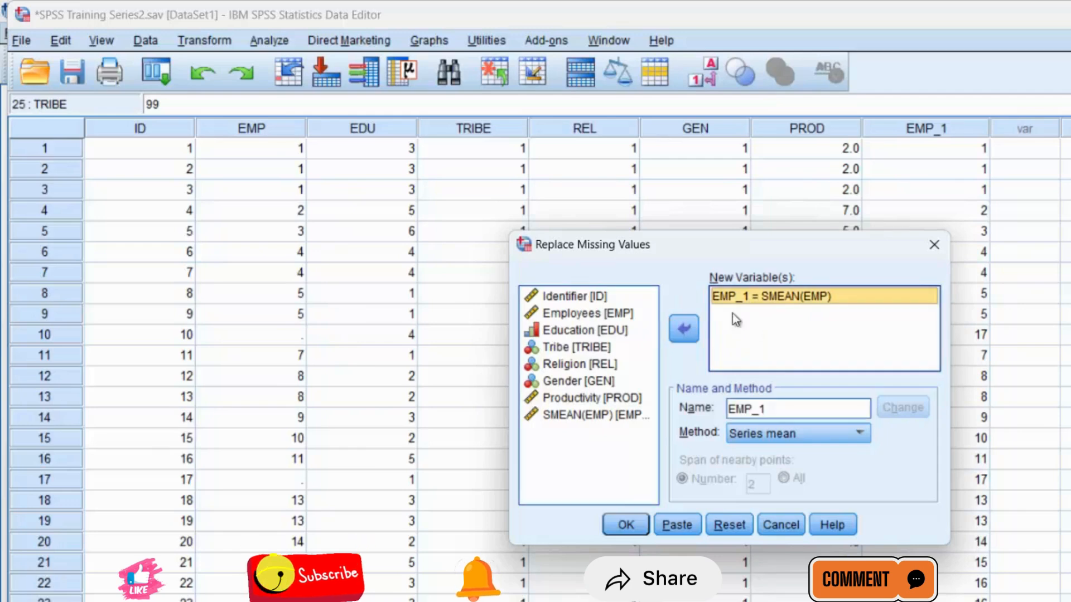
click(690, 334)
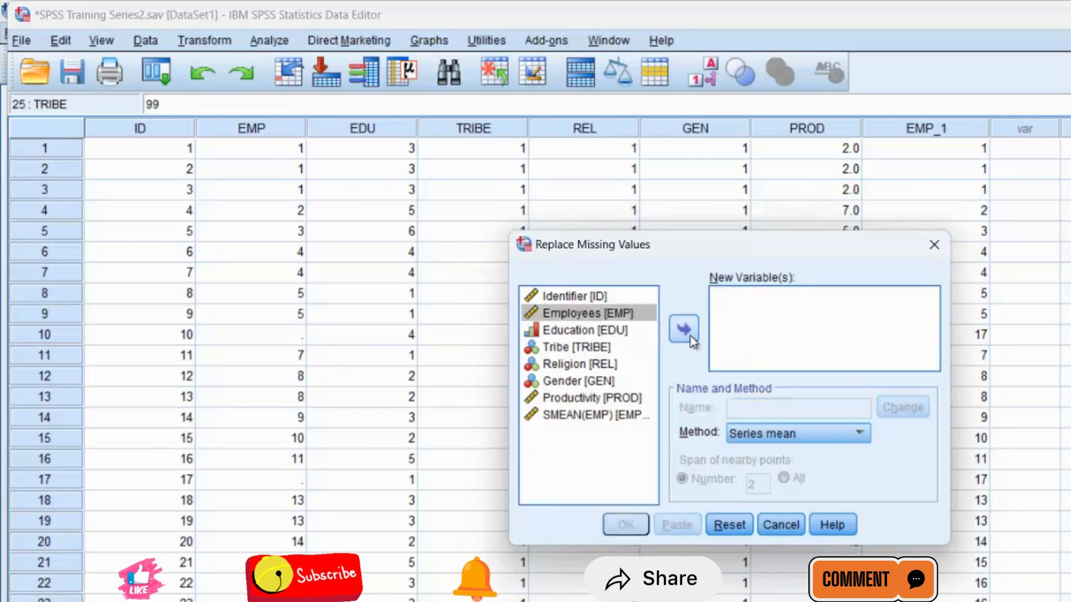
click(599, 330)
key(Down)
key(Up)
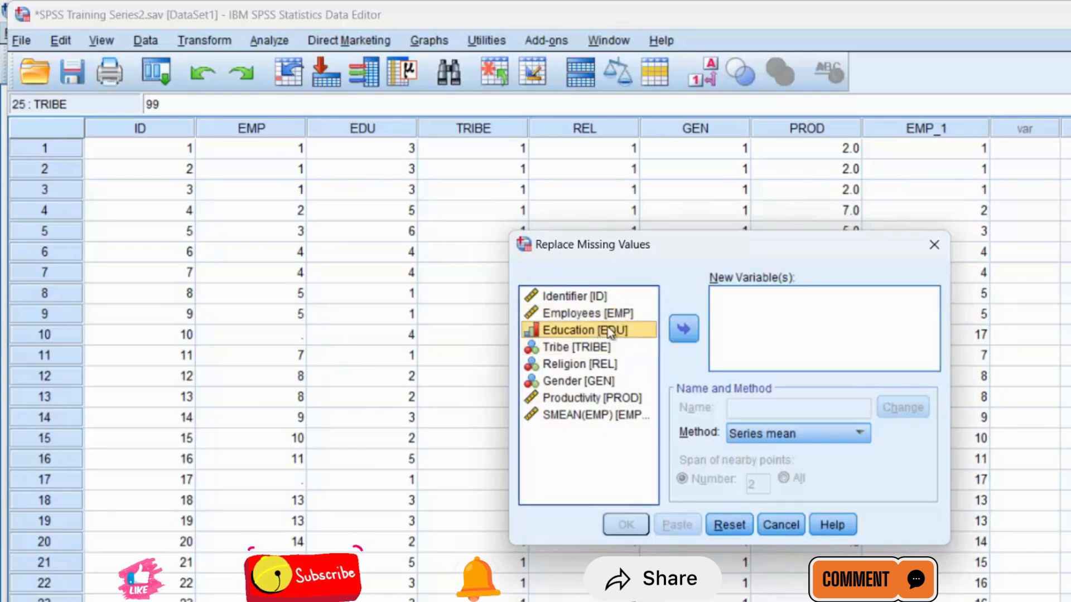
click(673, 325)
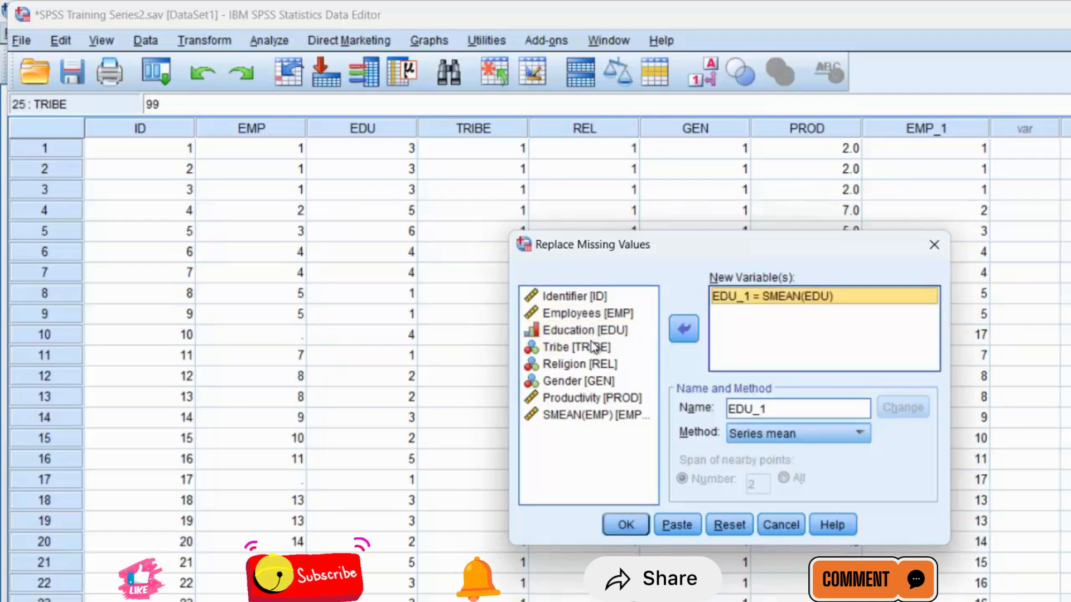
click(625, 348)
click(683, 330)
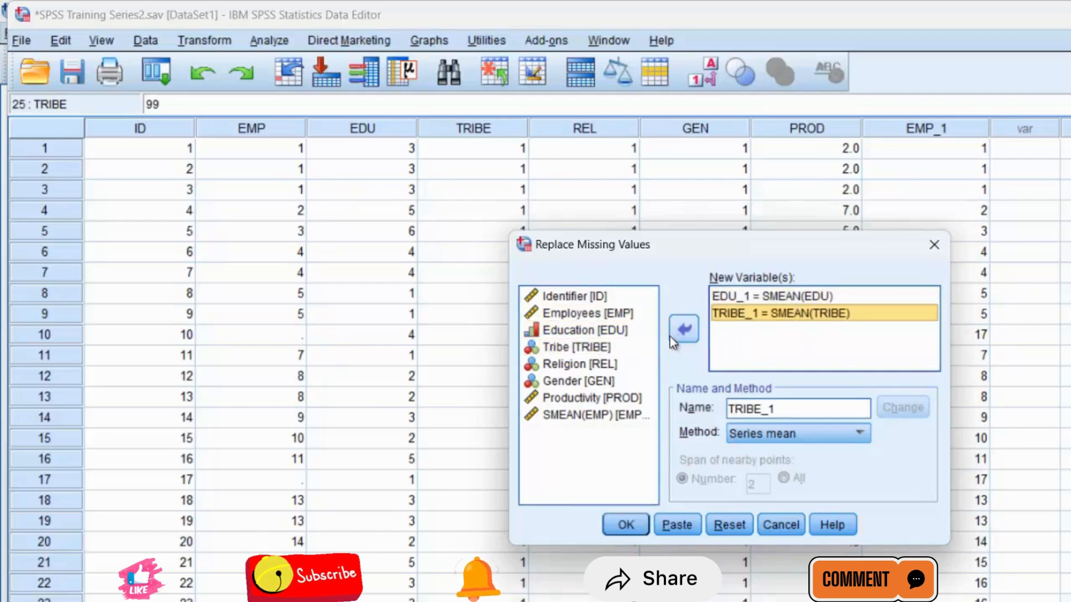
click(616, 362)
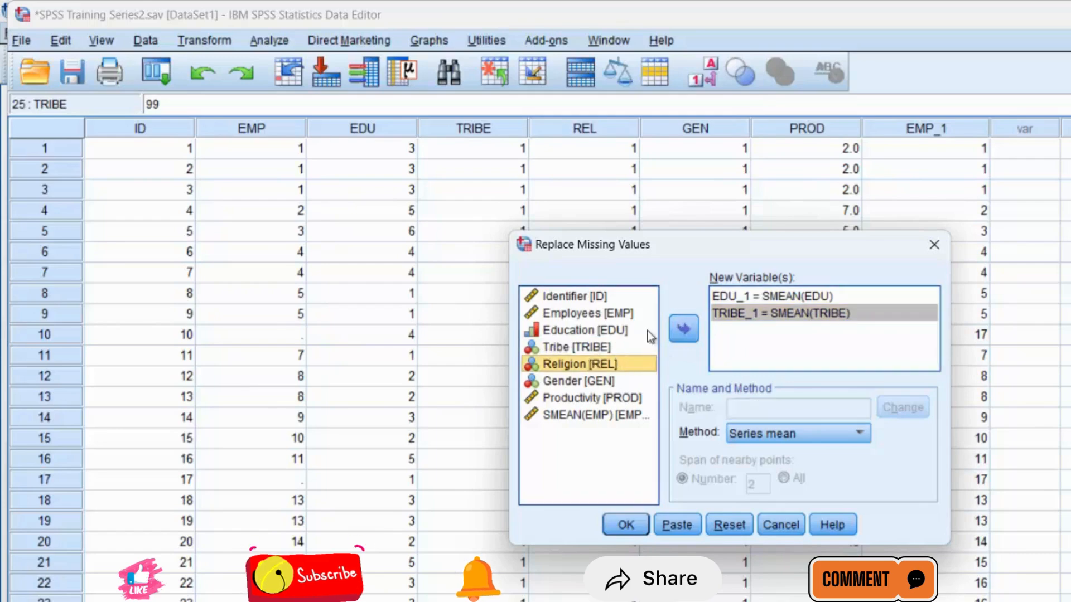
click(672, 329)
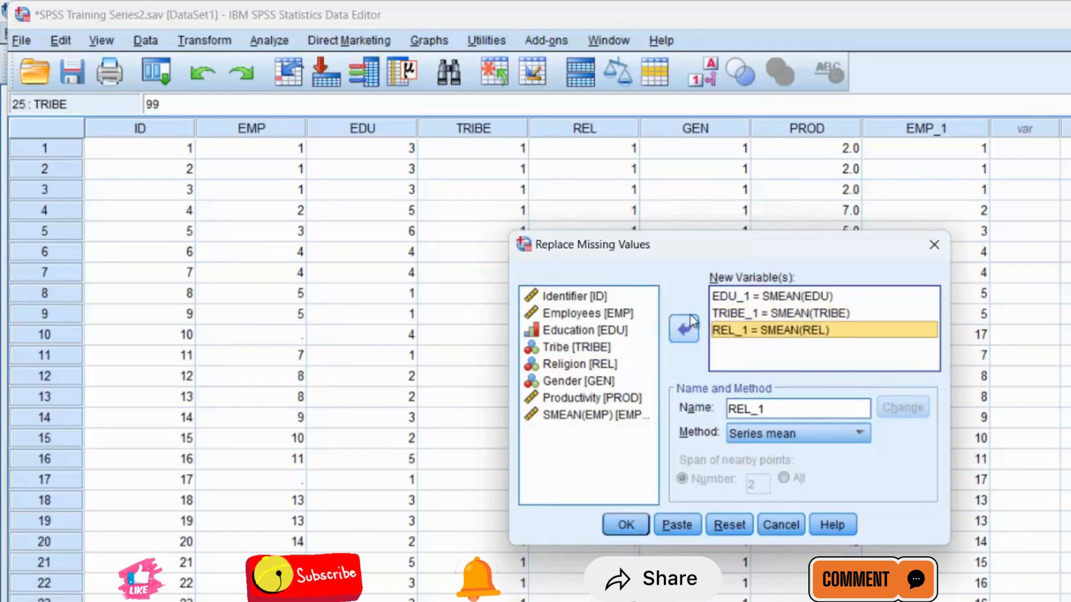
click(930, 250)
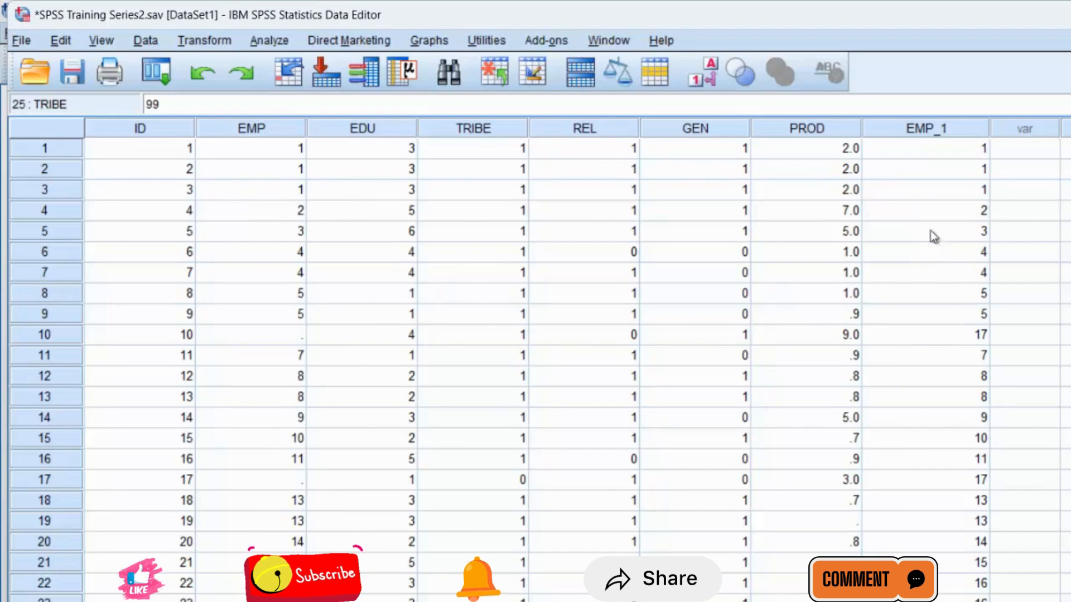
Examine the EMP_1 column and the unused columns beside it, and compare case 10's EMP cell with its EMP_1 value.
click(942, 136)
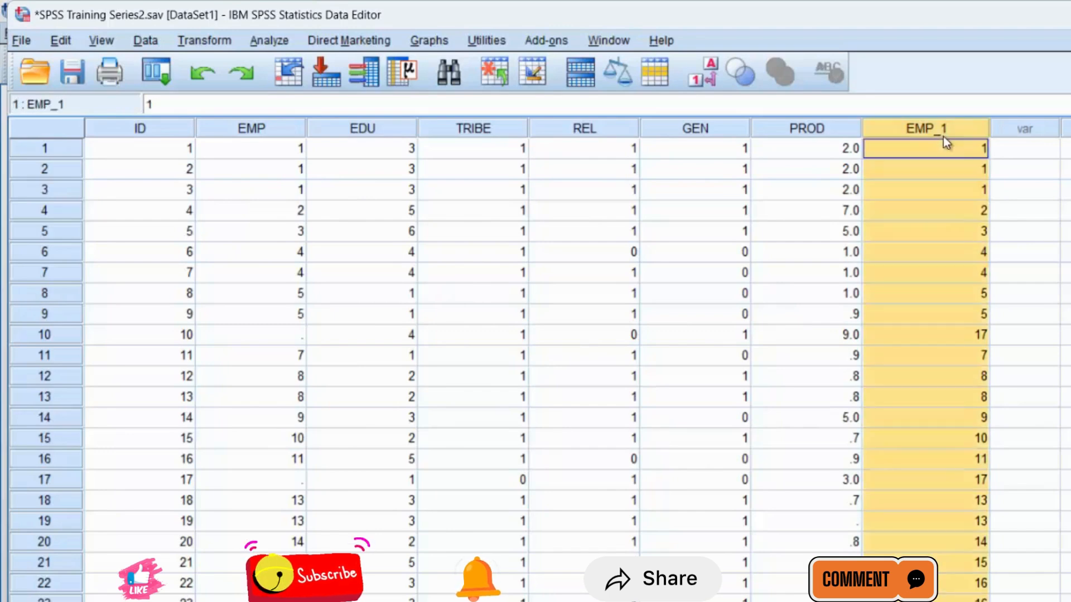
click(1045, 132)
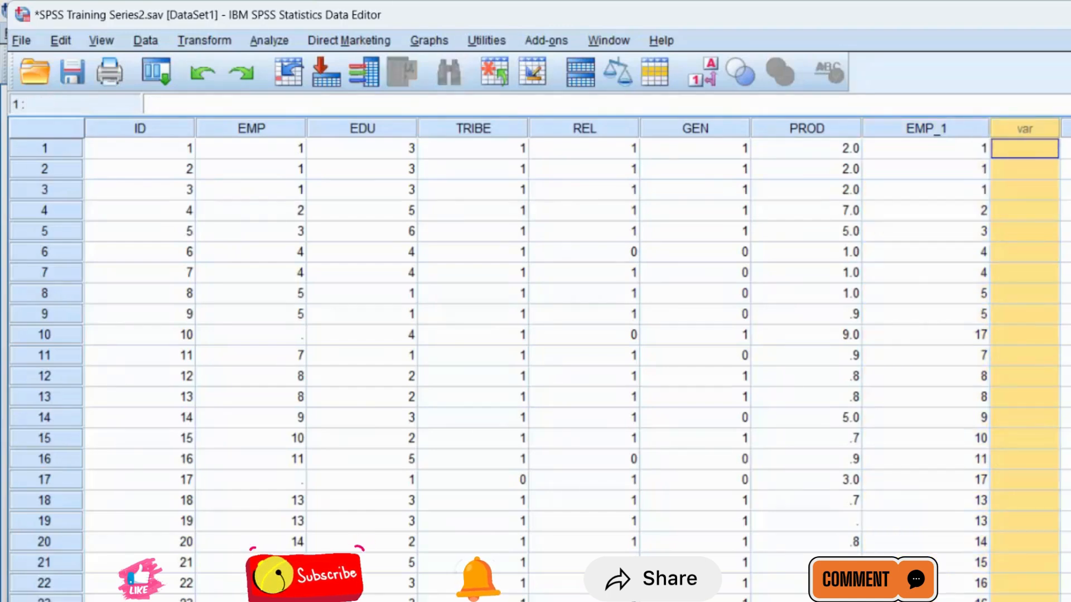
click(1066, 128)
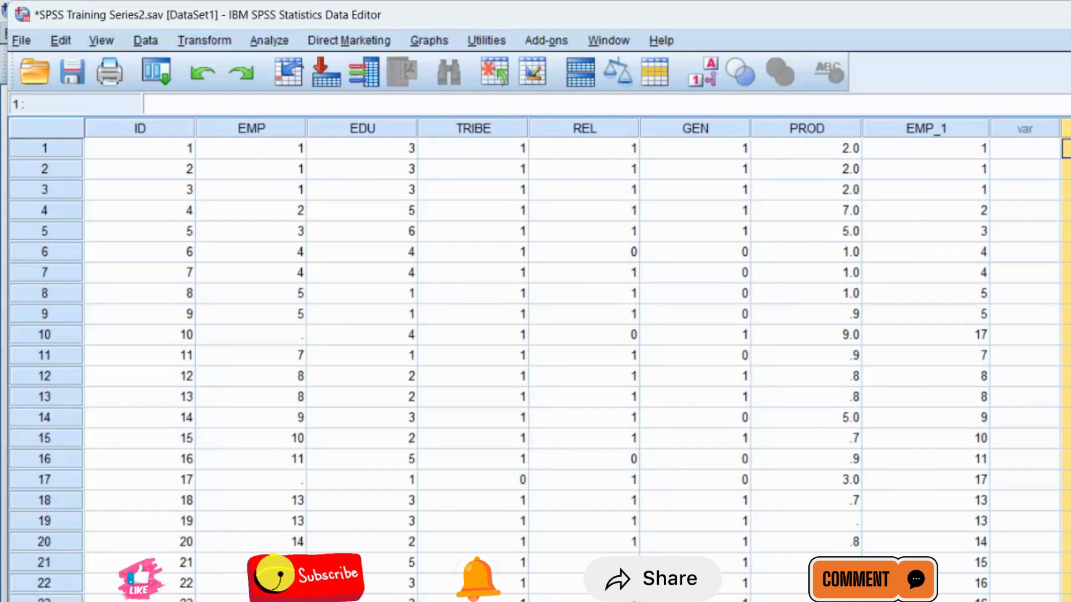
click(1070, 129)
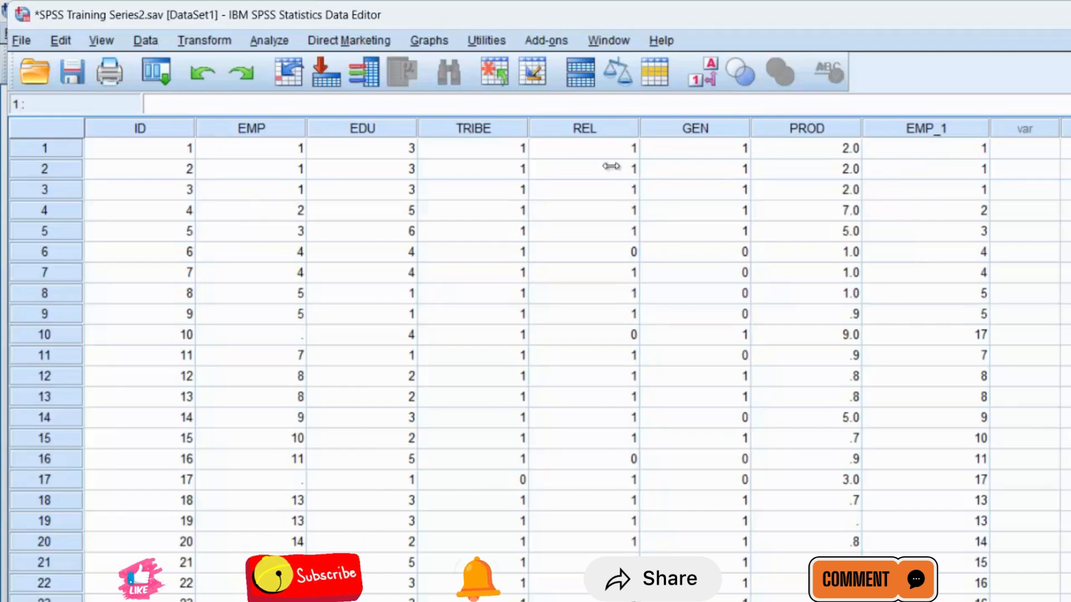
click(296, 335)
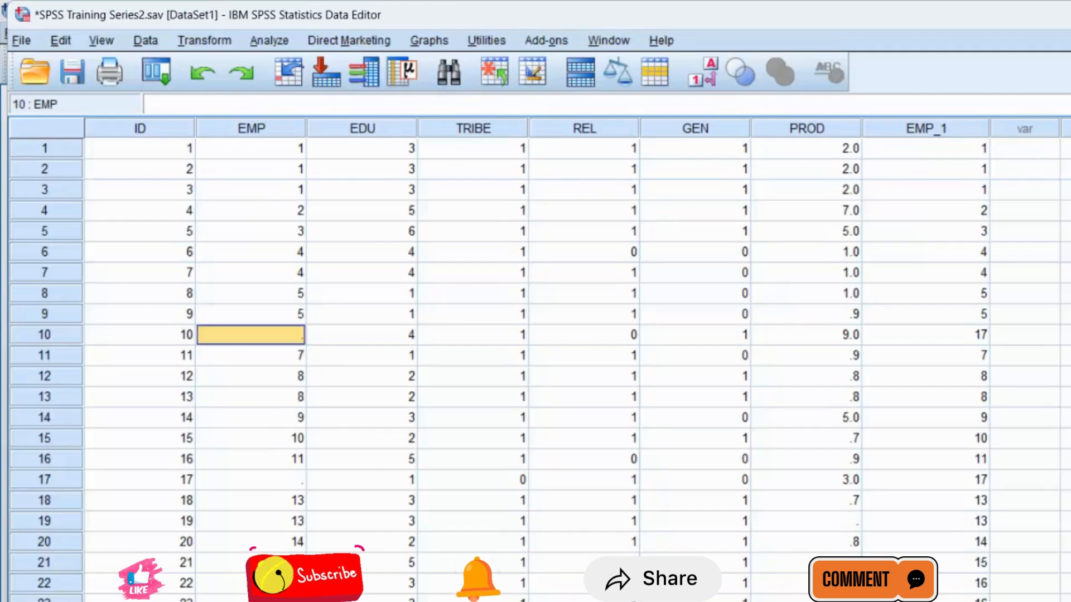
click(982, 333)
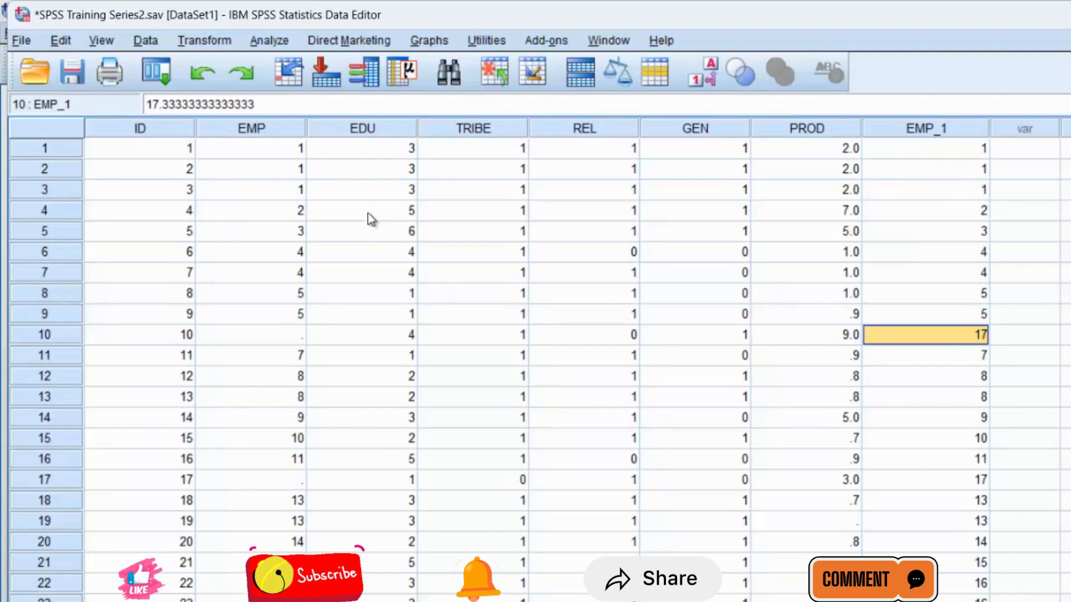
Start imputing missing data values with multiple imputation and remove all six variables, Employees through Productivity, from the model.
click(273, 44)
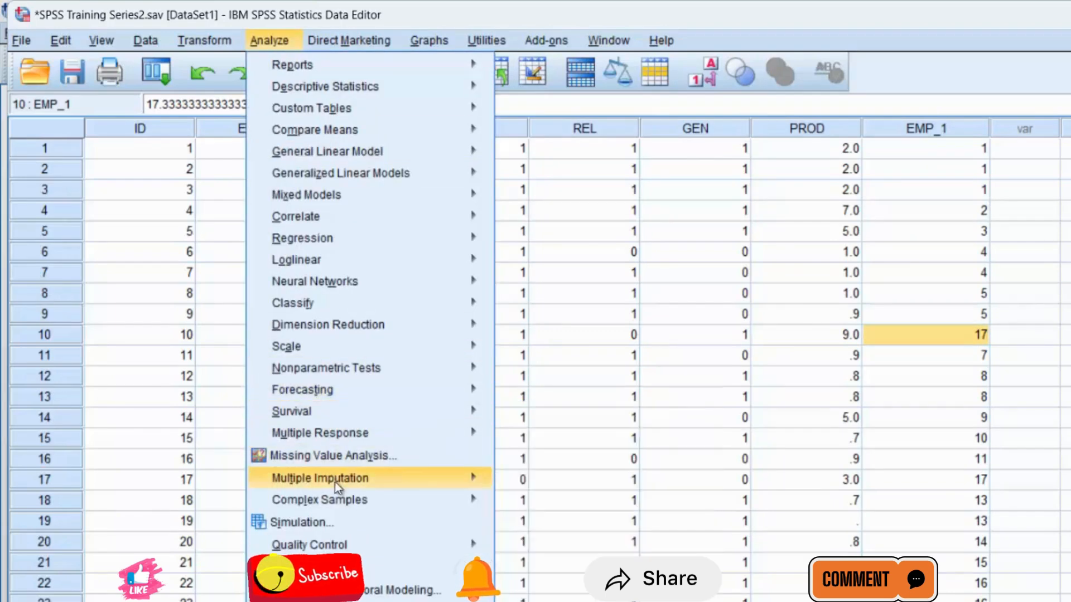
mouse_move(339, 483)
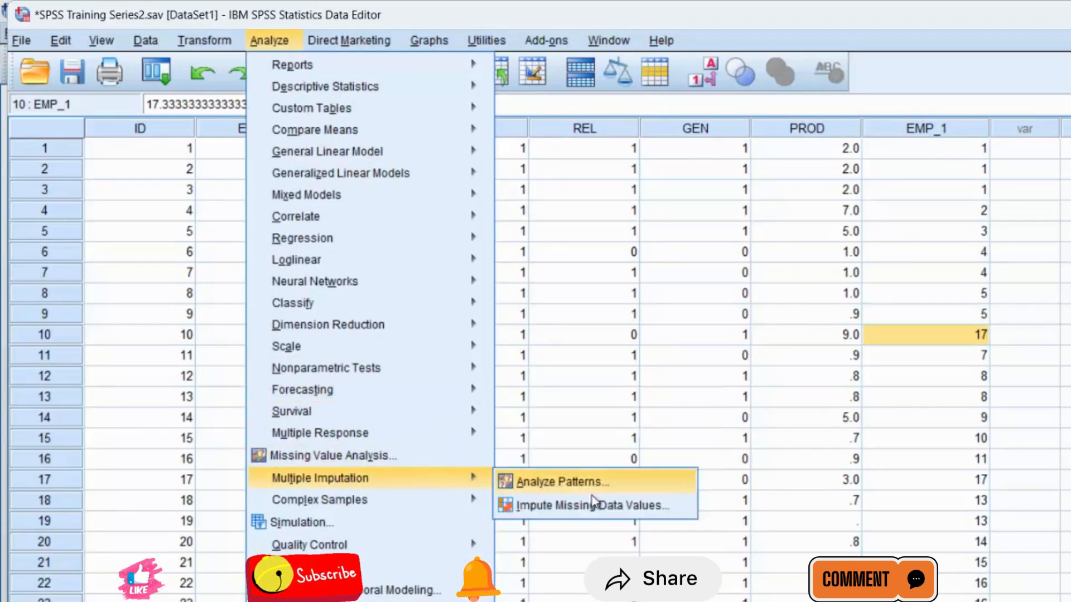
click(623, 508)
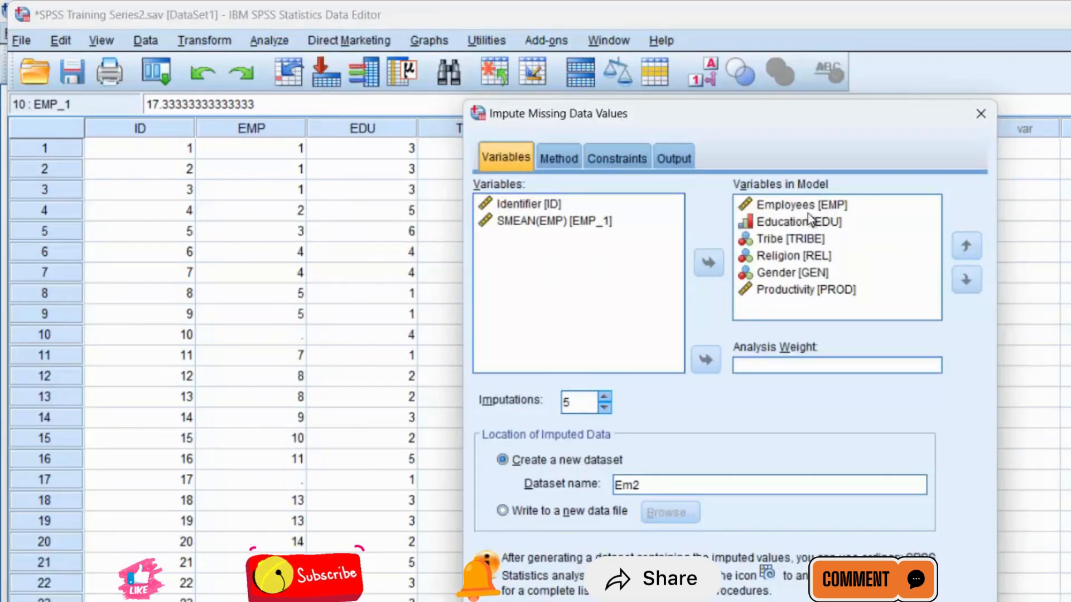
click(808, 212)
key(shift+Down)
key(shift+Down)
key(shift+Down)
key(shift+Down)
key(shift+Down)
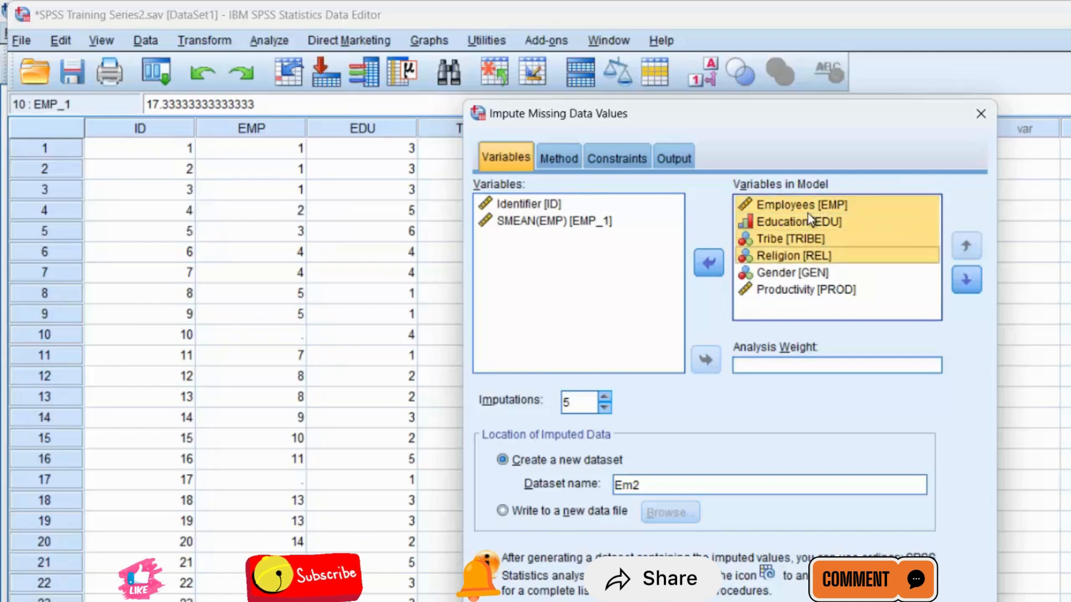
click(700, 273)
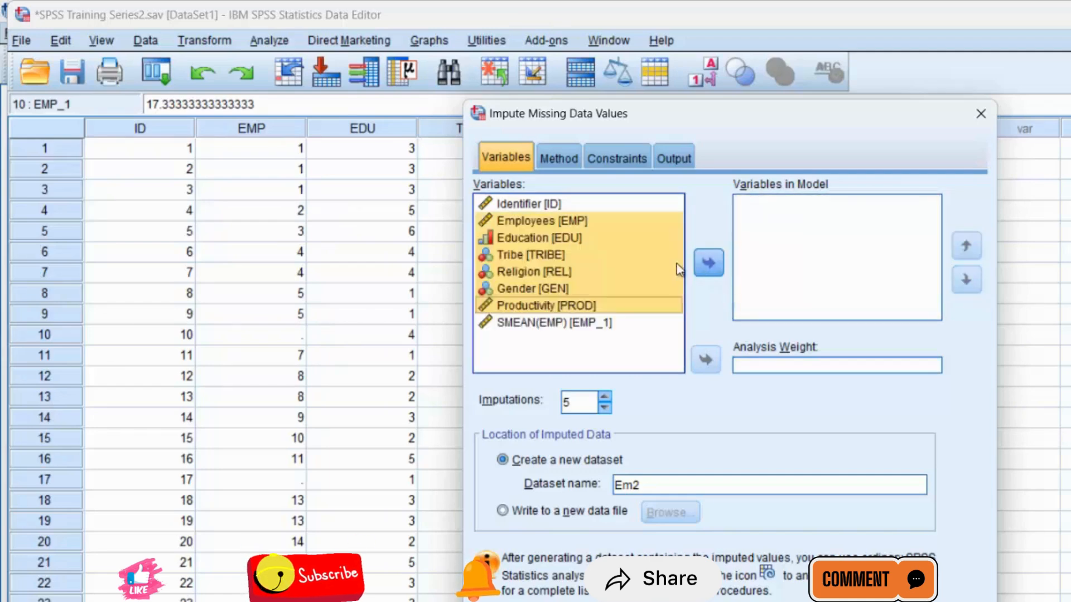
click(802, 275)
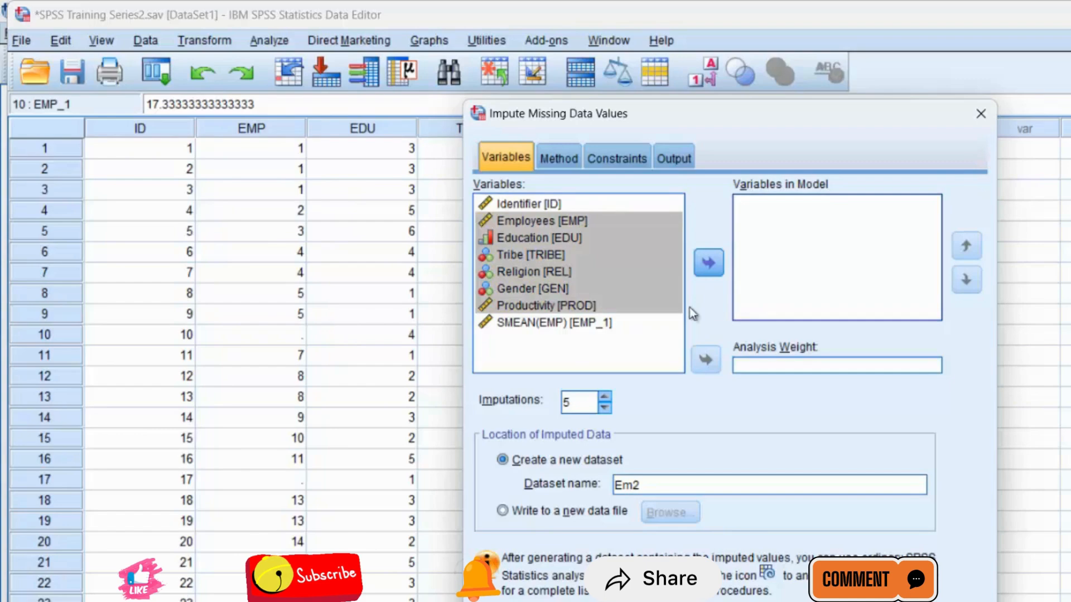
Add Employees, Education, Tribe, Religion, Gender and Productivity to the imputation model, leaving out Identifier and SMEAN(EMP).
click(577, 330)
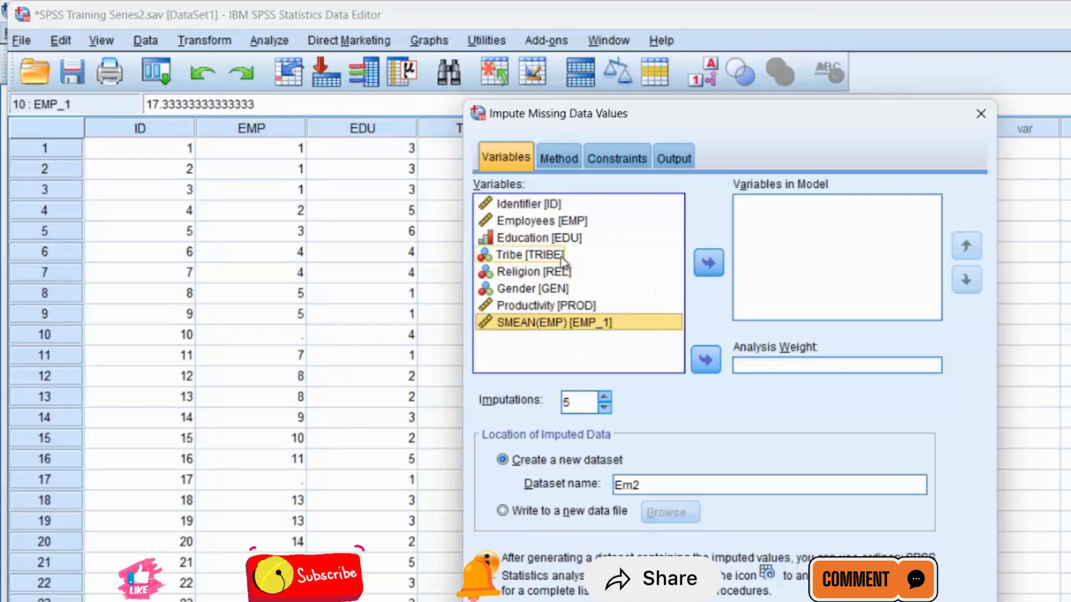
click(530, 226)
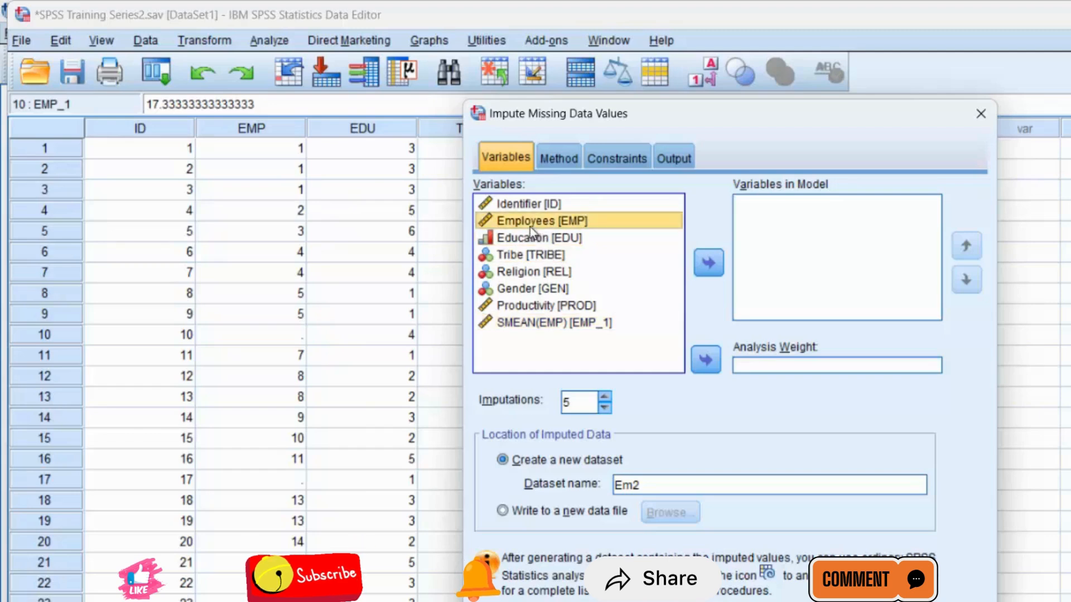
key(shift+Down)
key(shift+Down)
key(shift+Down)
key(shift+Down)
key(shift+Down)
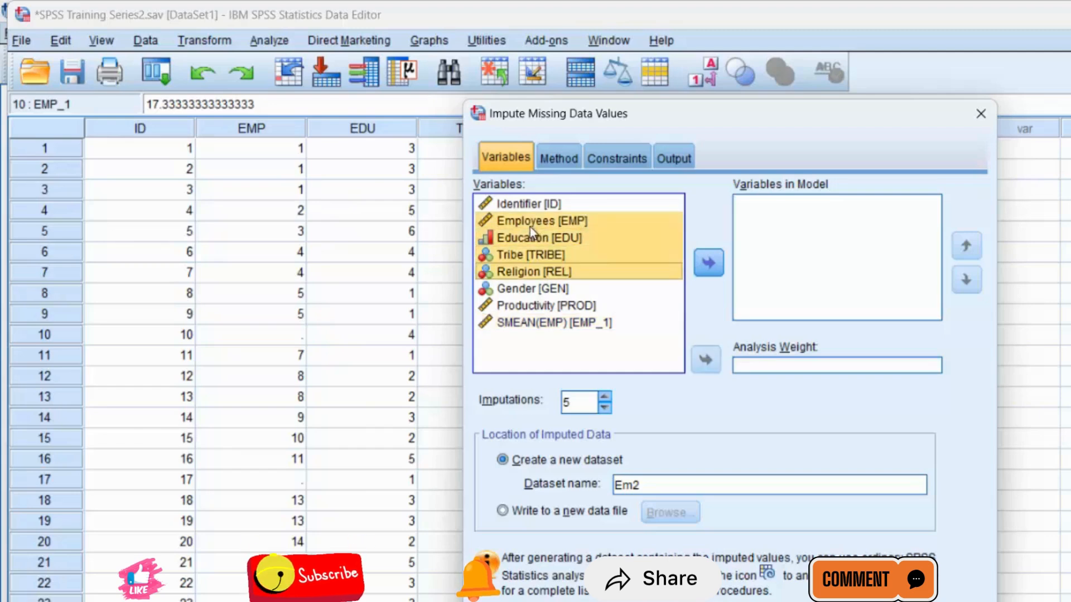
key(shift+Up)
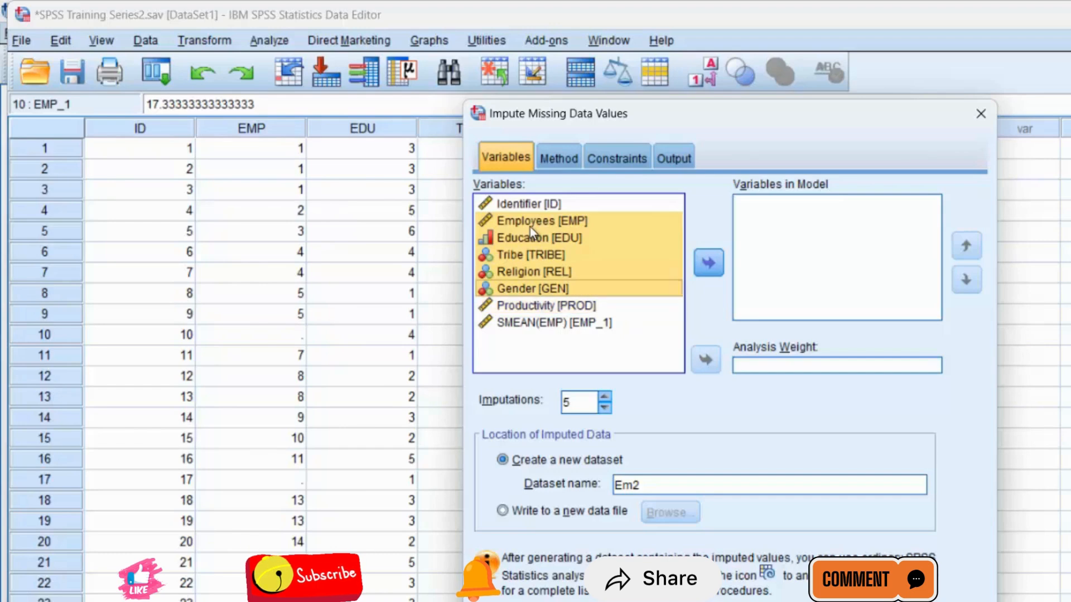
key(shift+Down)
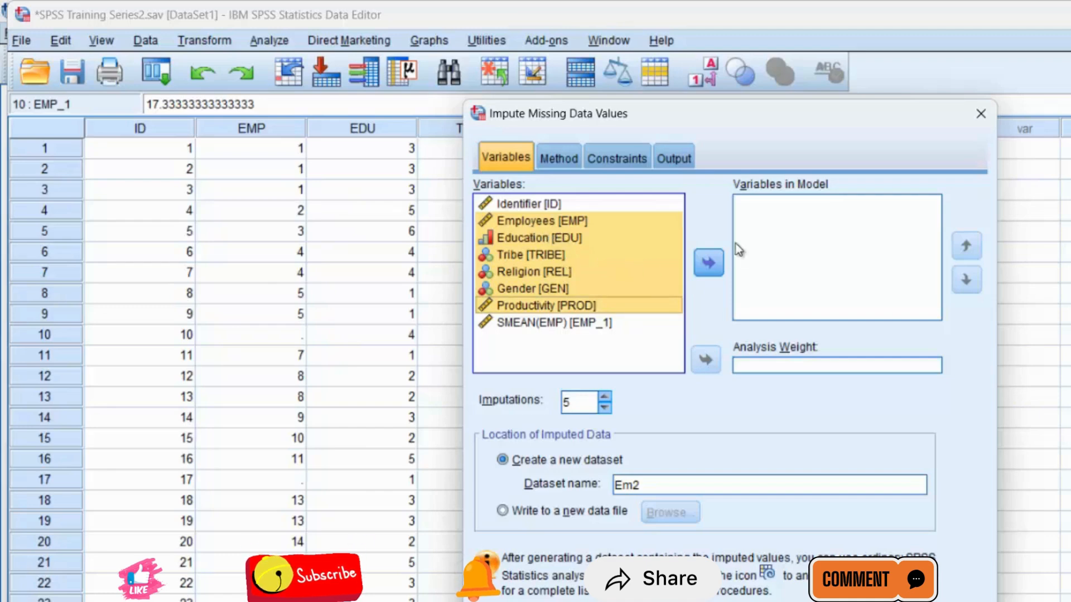
click(709, 263)
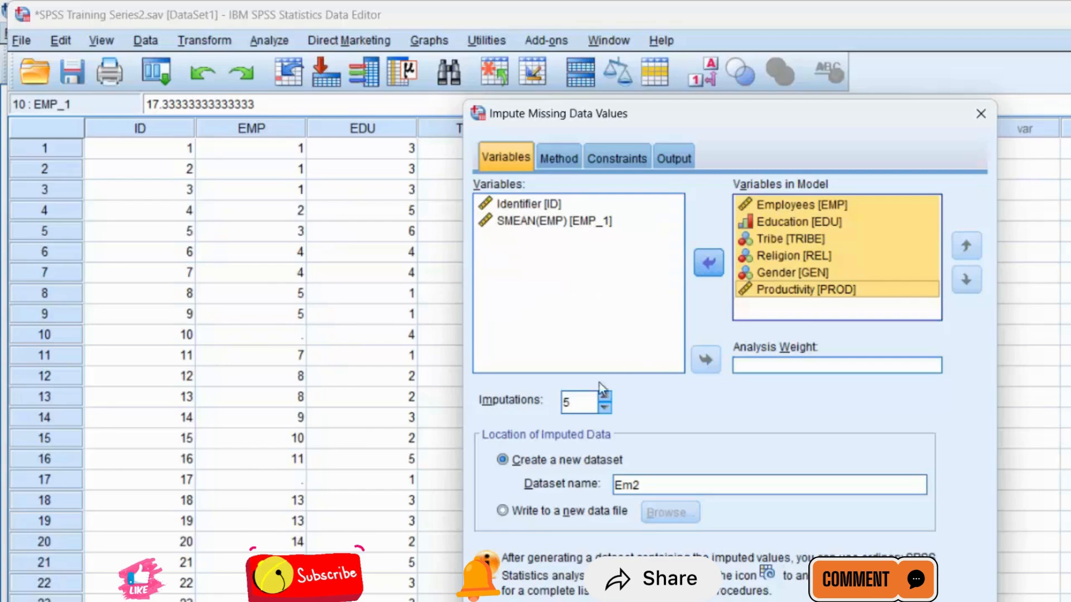
Set the number of imputations to 2.
click(583, 408)
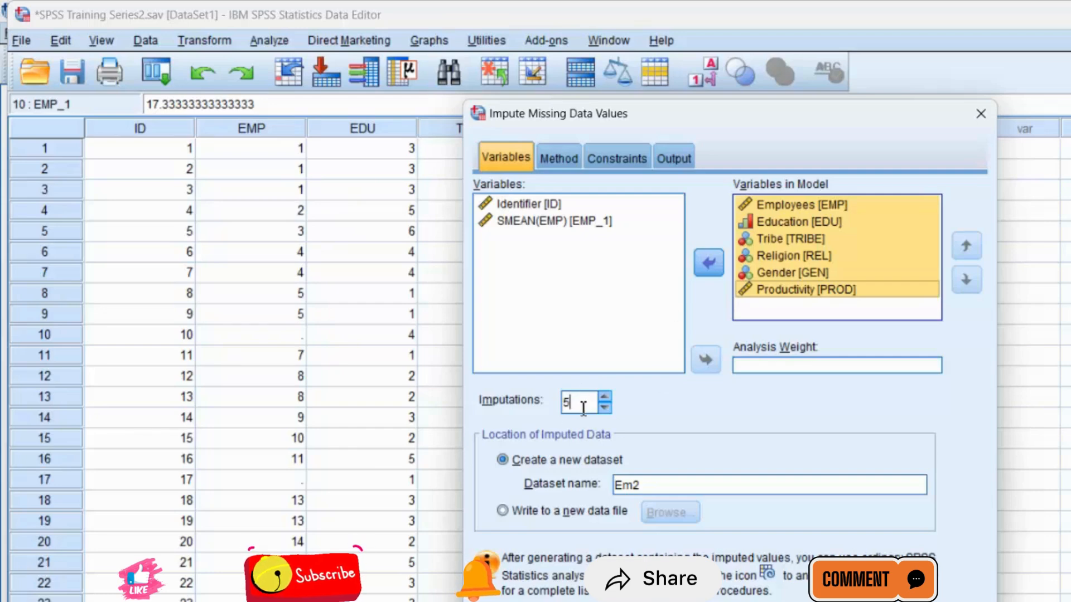
click(804, 219)
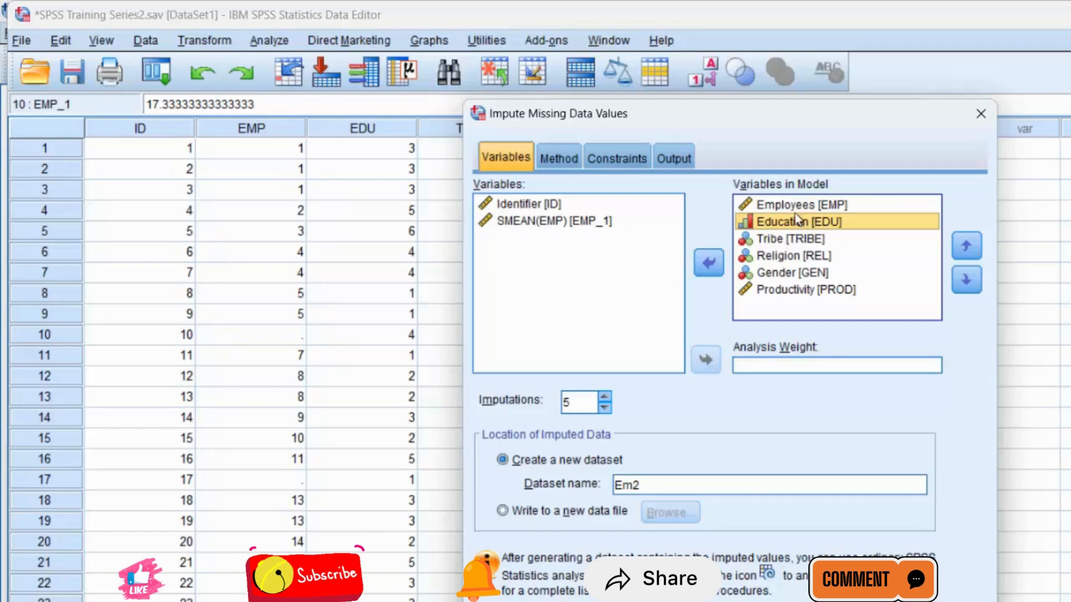
click(579, 408)
key(BackSpace)
text(2)
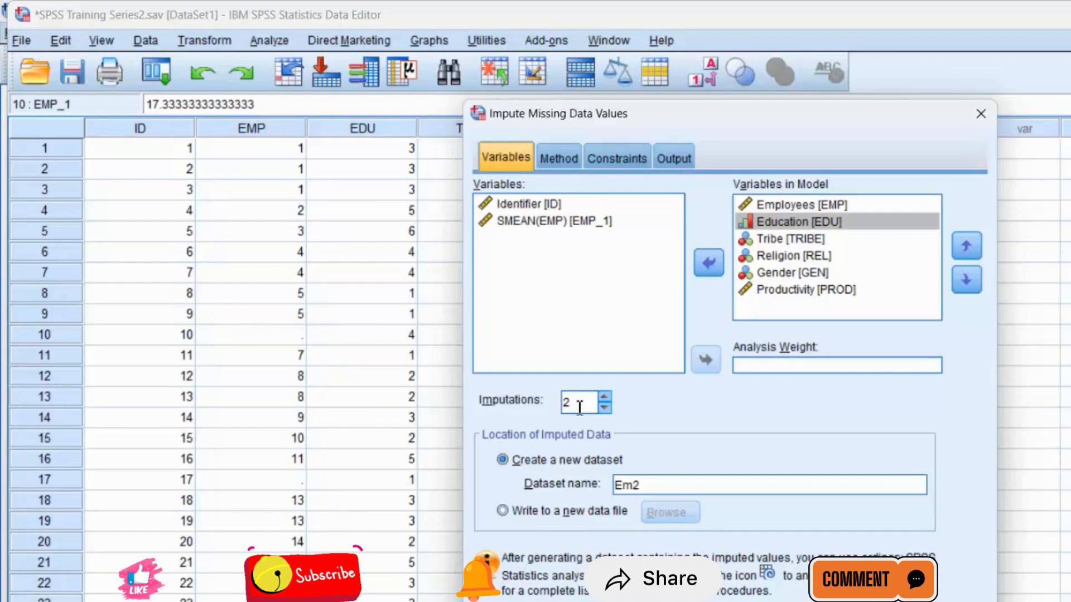
Try to run the imputation with the new dataset named TRAINING SERIES.
click(646, 485)
key(BackSpace)
key(BackSpace)
key(BackSpace)
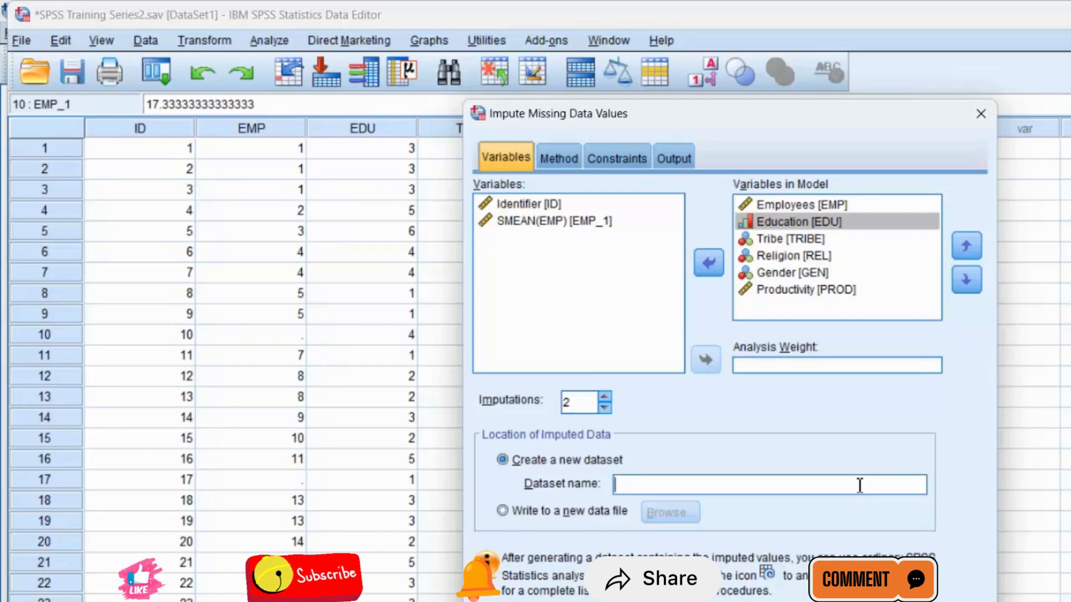
text(tRA)
key(BackSpace)
key(BackSpace)
key(BackSpace)
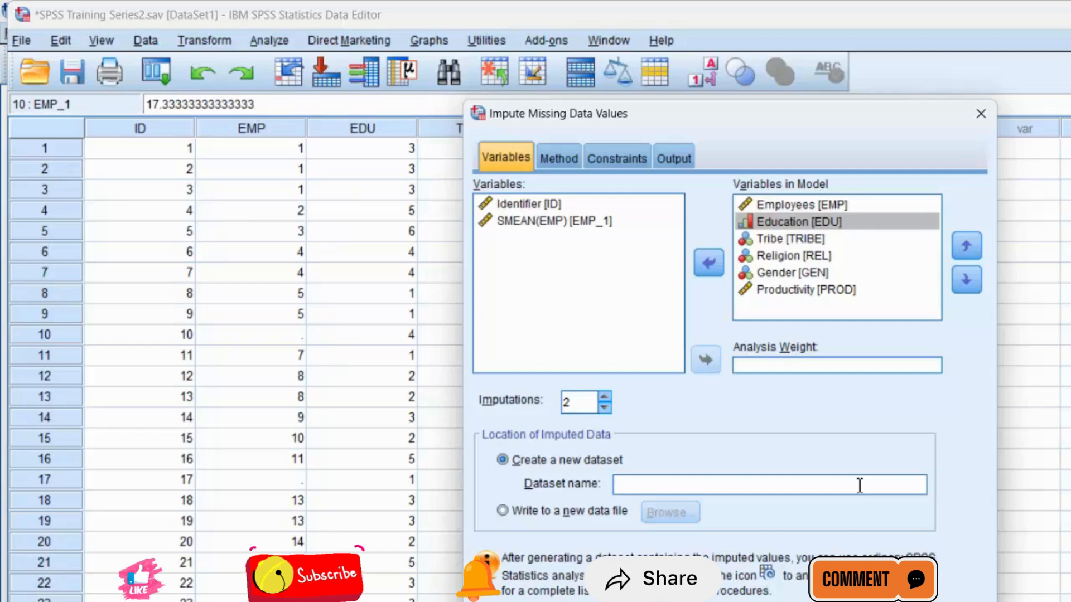
text(T)
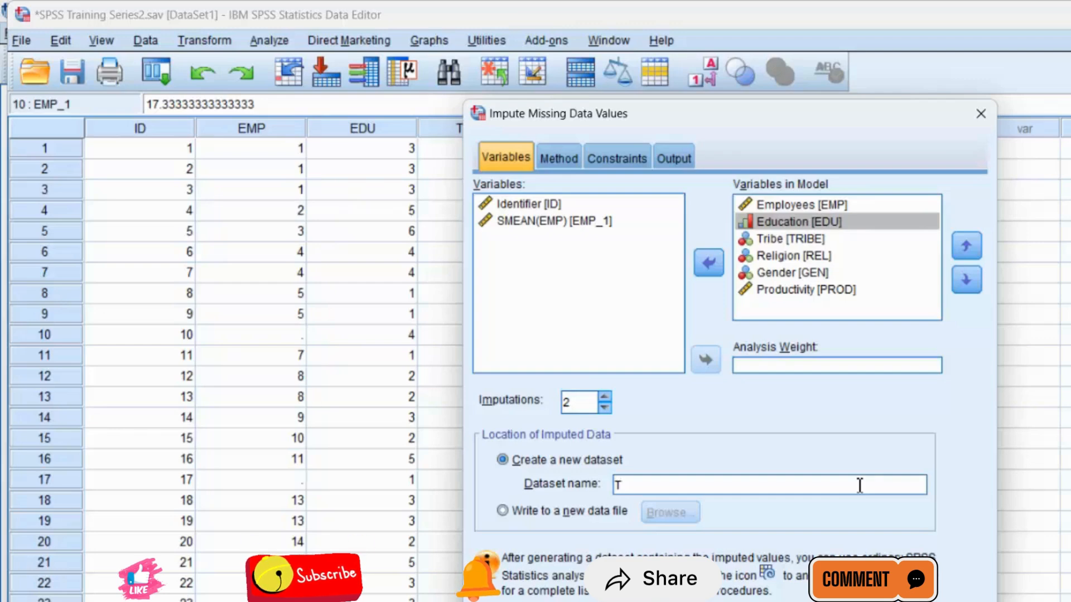
text(RAININ)
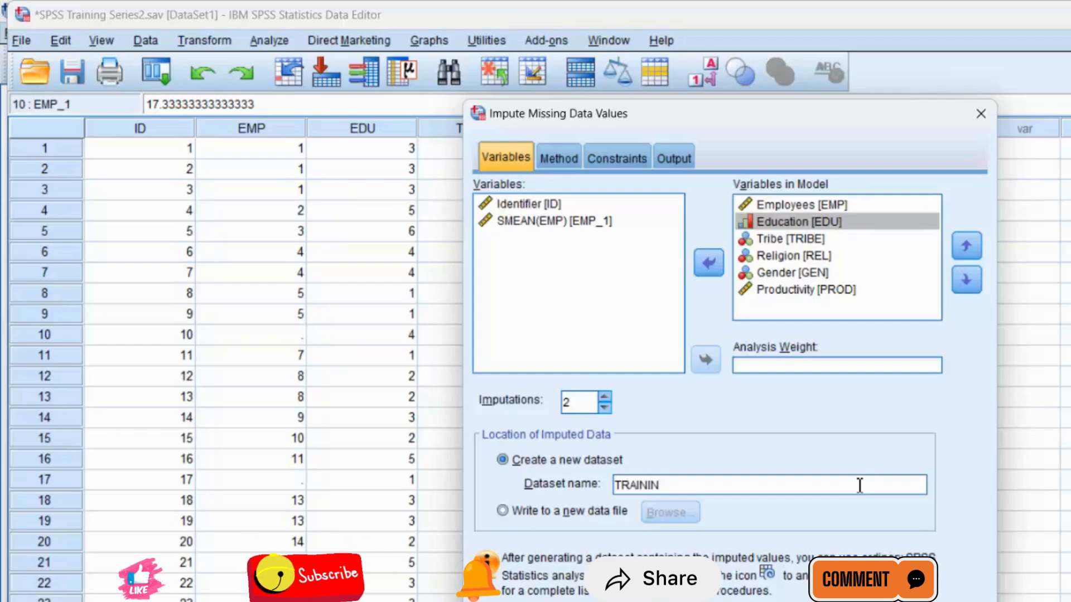
text(G sERI)
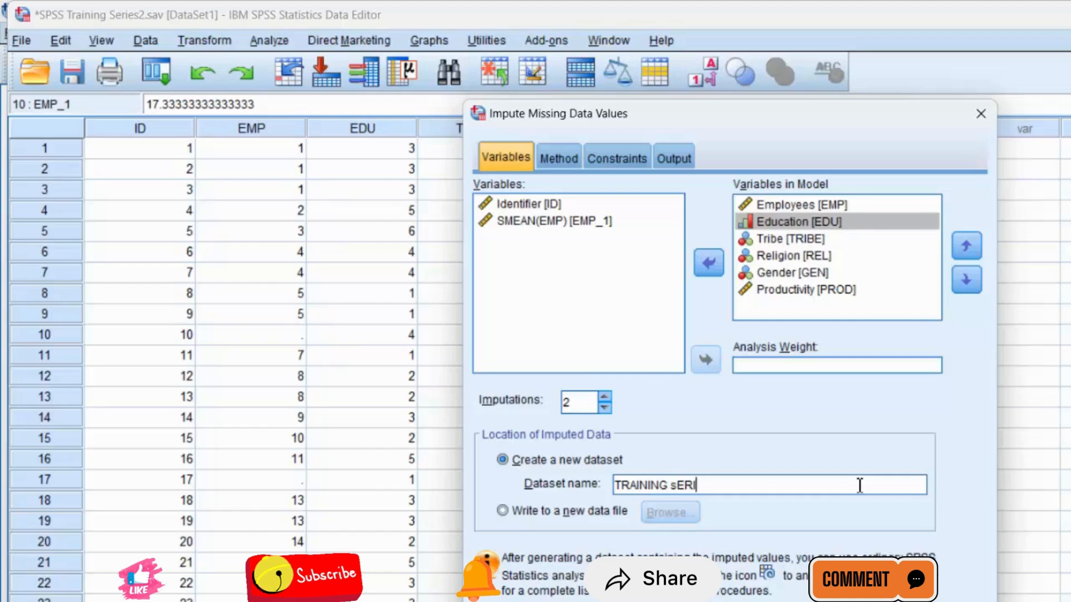
text(ES)
key(Left)
key(Left)
key(Left)
key(Left)
key(Left)
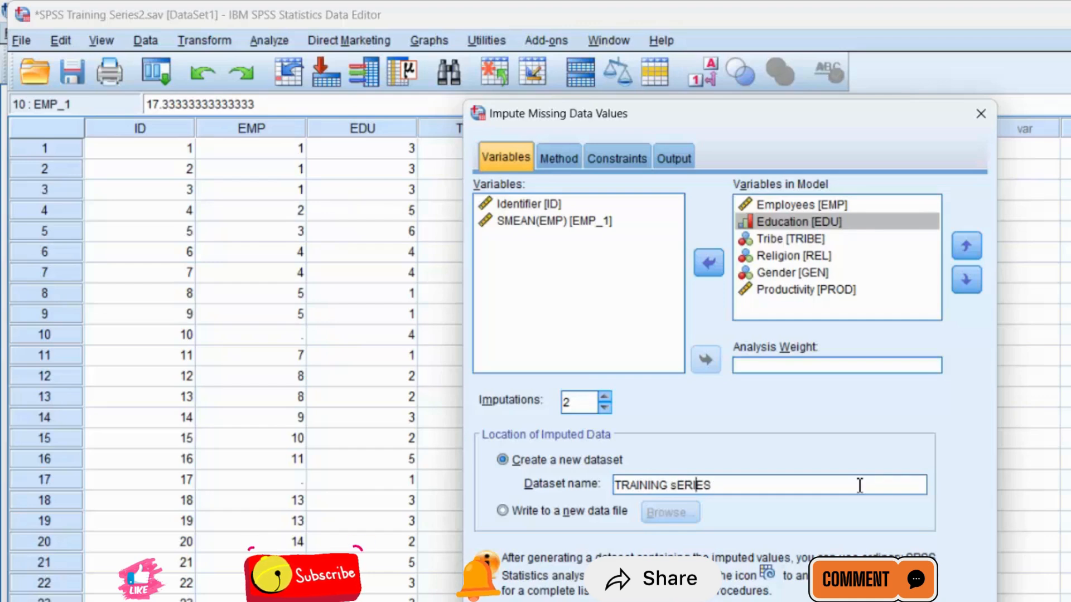
key(shift+Left)
text(S)
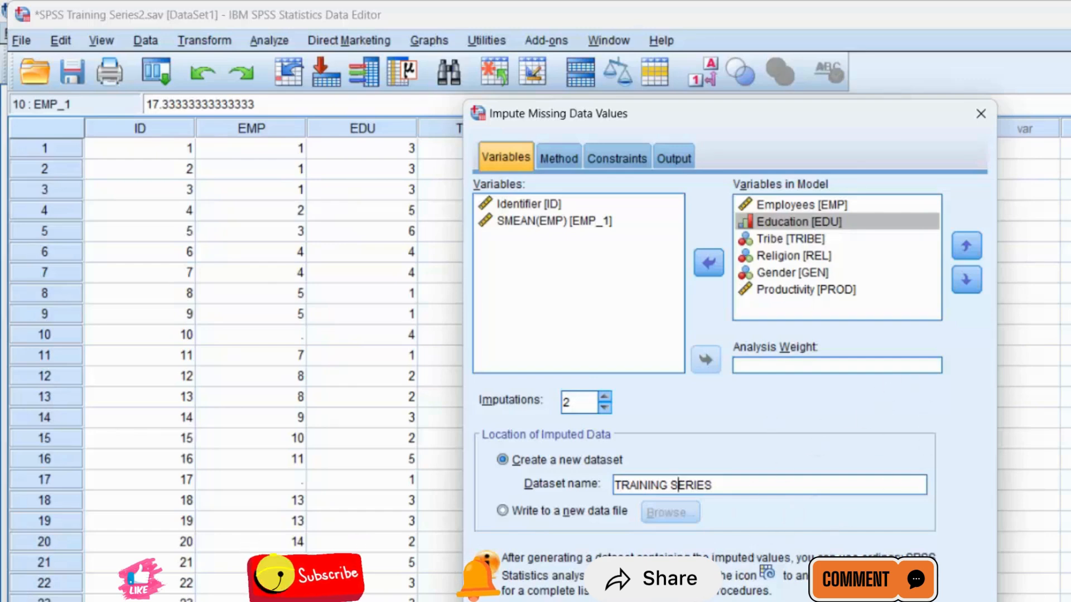
key(Return)
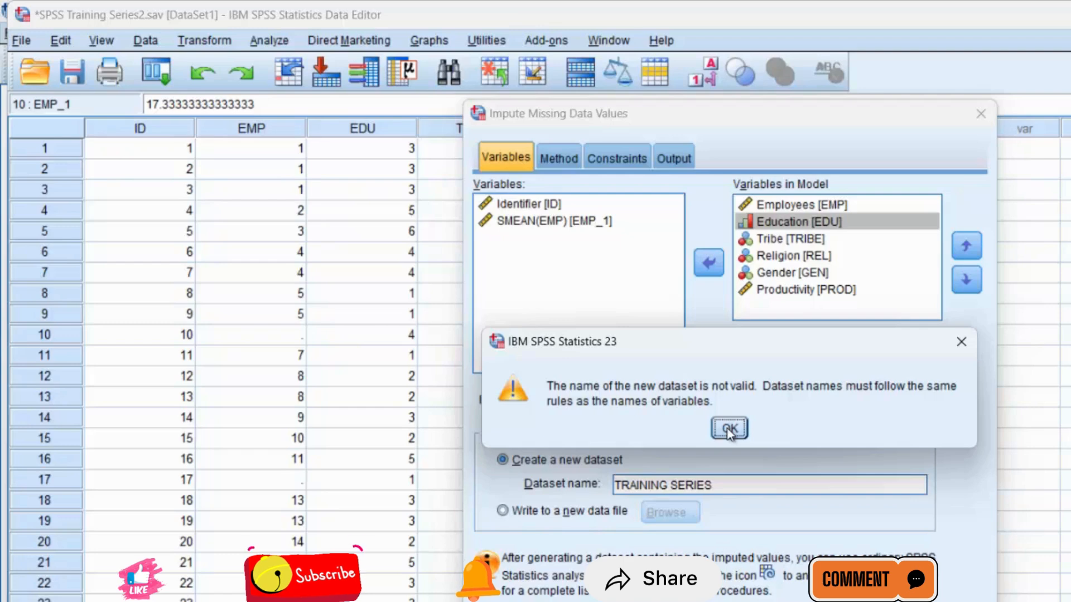
click(961, 343)
Rename the new dataset as EDU and run the multiple imputation.
click(727, 483)
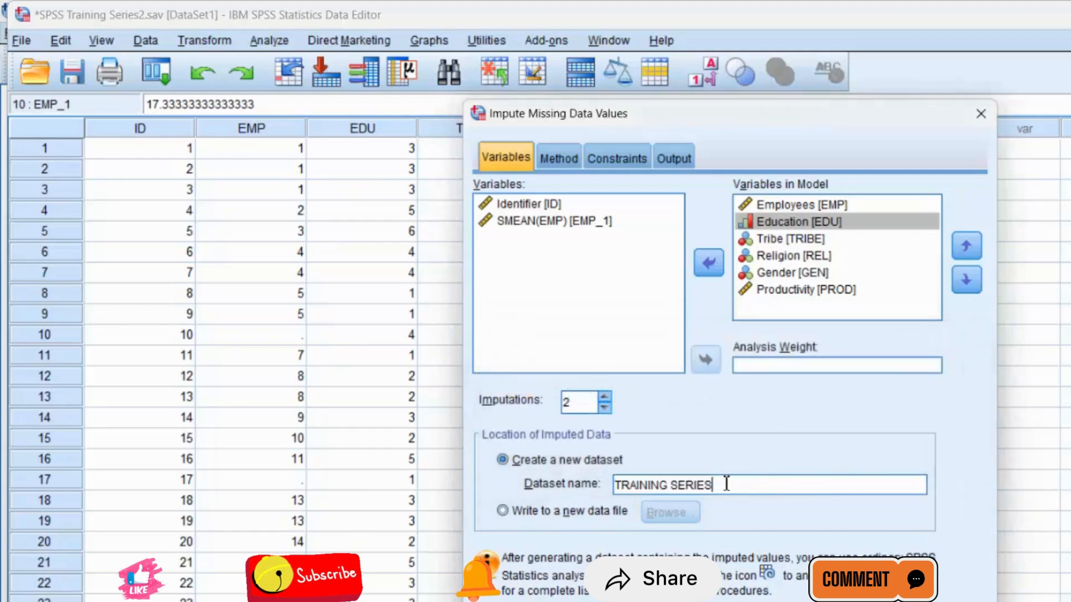
key(BackSpace)
key(BackSpace)
key(BackSpace)
key(BackSpace)
key(BackSpace)
key(BackSpace)
key(BackSpace)
key(BackSpace)
key(BackSpace)
key(BackSpace)
key(BackSpace)
key(BackSpace)
key(BackSpace)
key(BackSpace)
key(BackSpace)
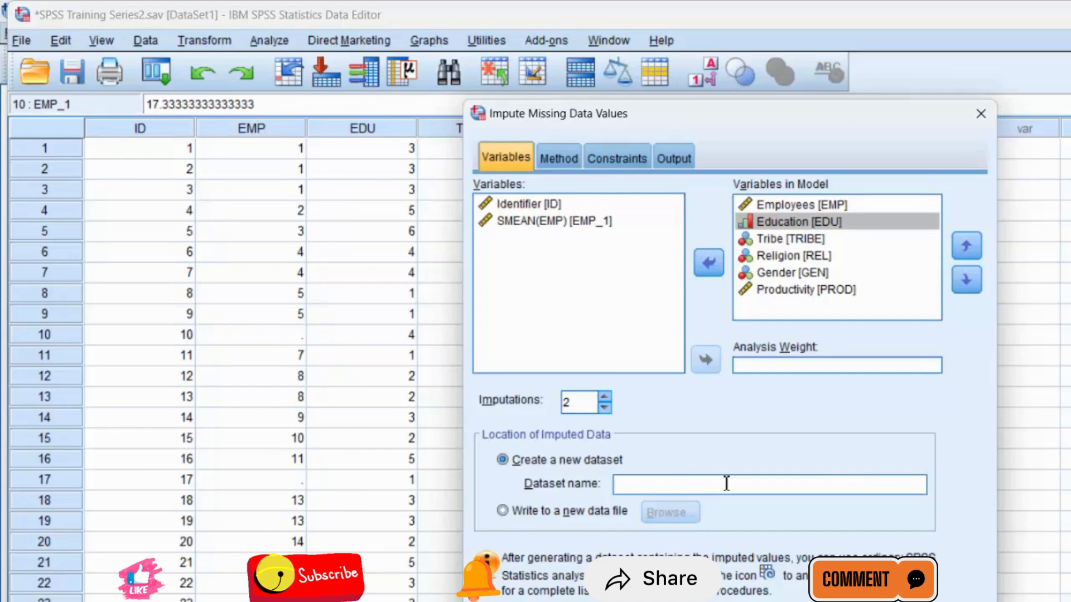
text(ED)
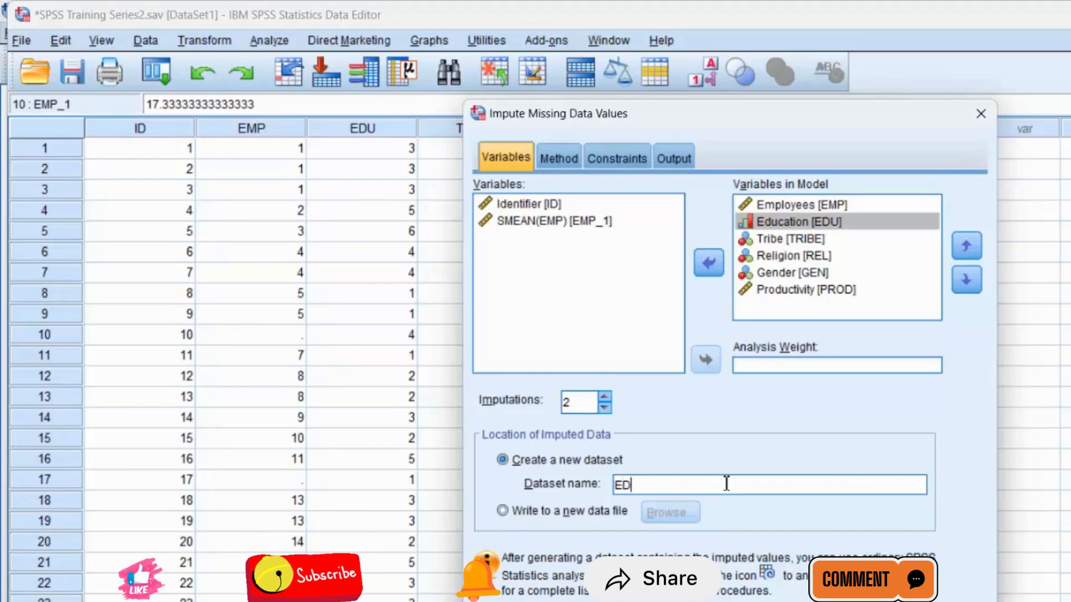
text(U)
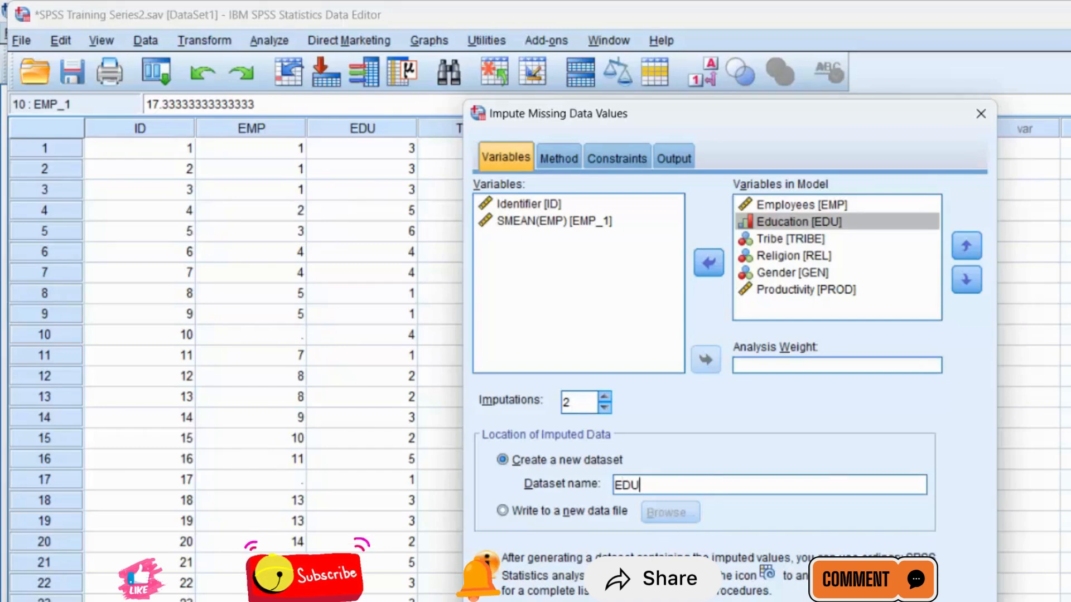
key(Return)
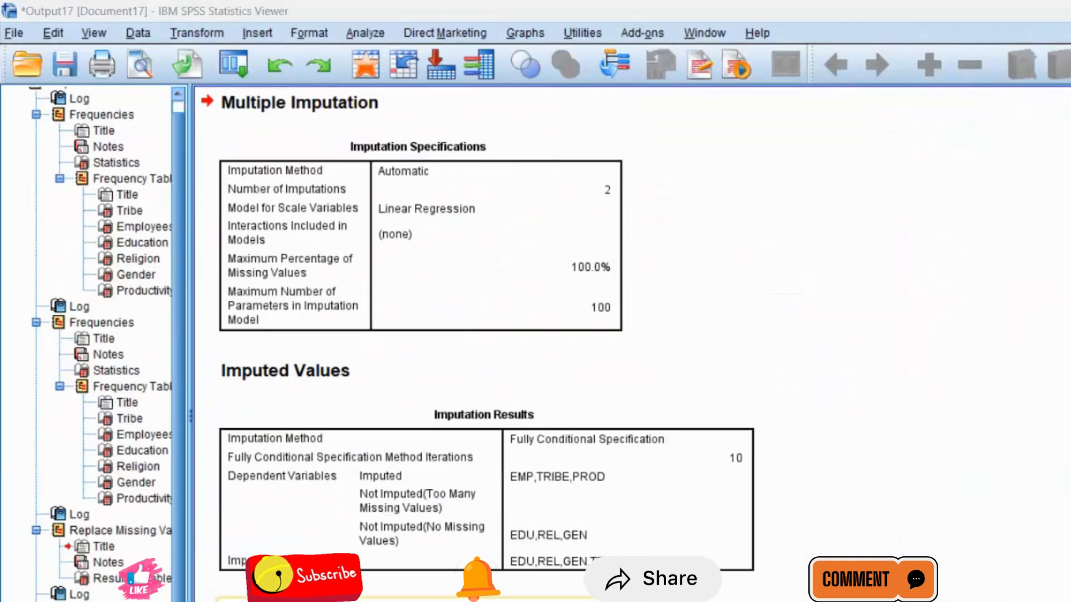
Examine the Multiple Imputation output and compare it with the valid and missing counts in the earlier Frequencies tables.
click(462, 293)
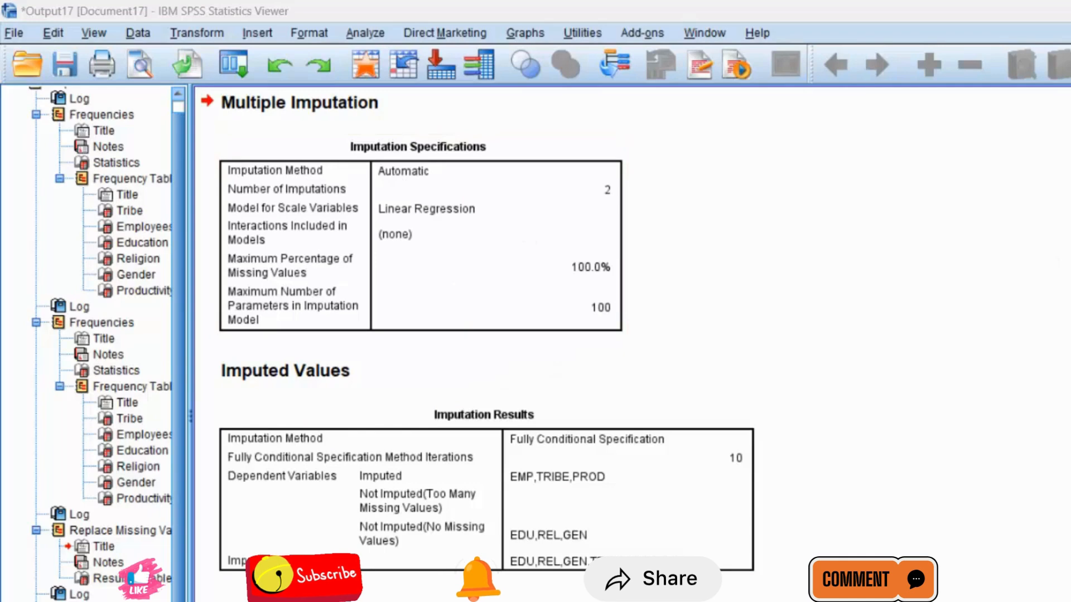
scroll(632, 344, up, 15)
scroll(632, 344, down, 1)
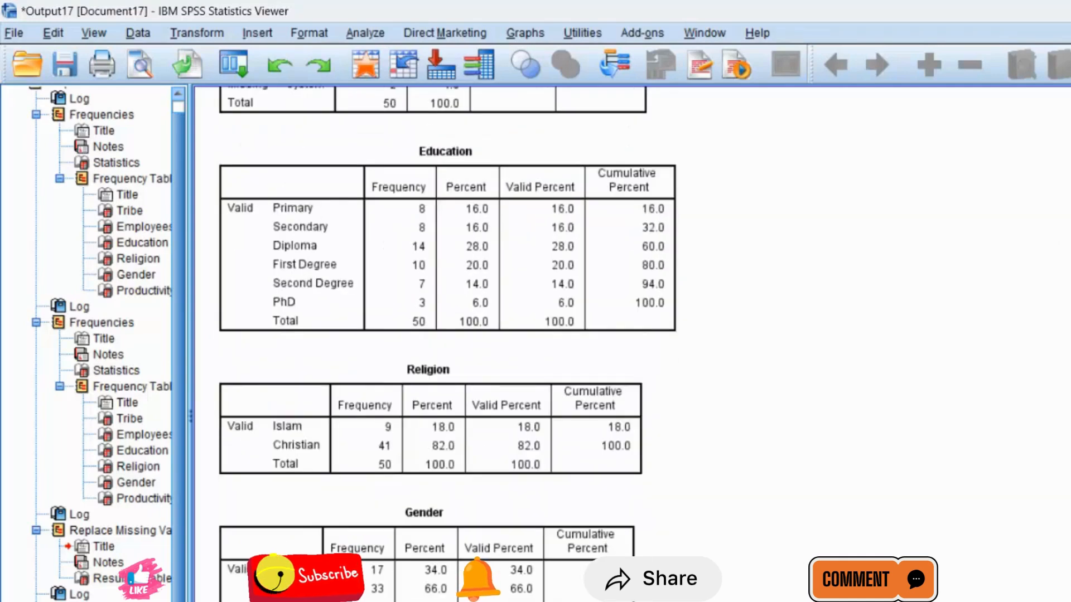
scroll(446, 343, up, 3)
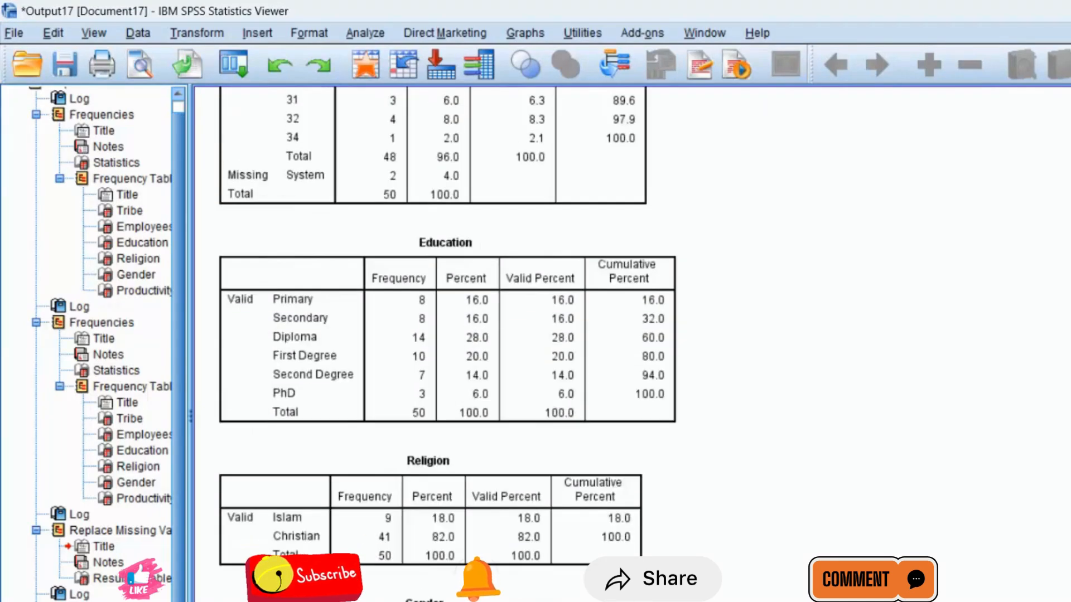
scroll(446, 343, up, 6)
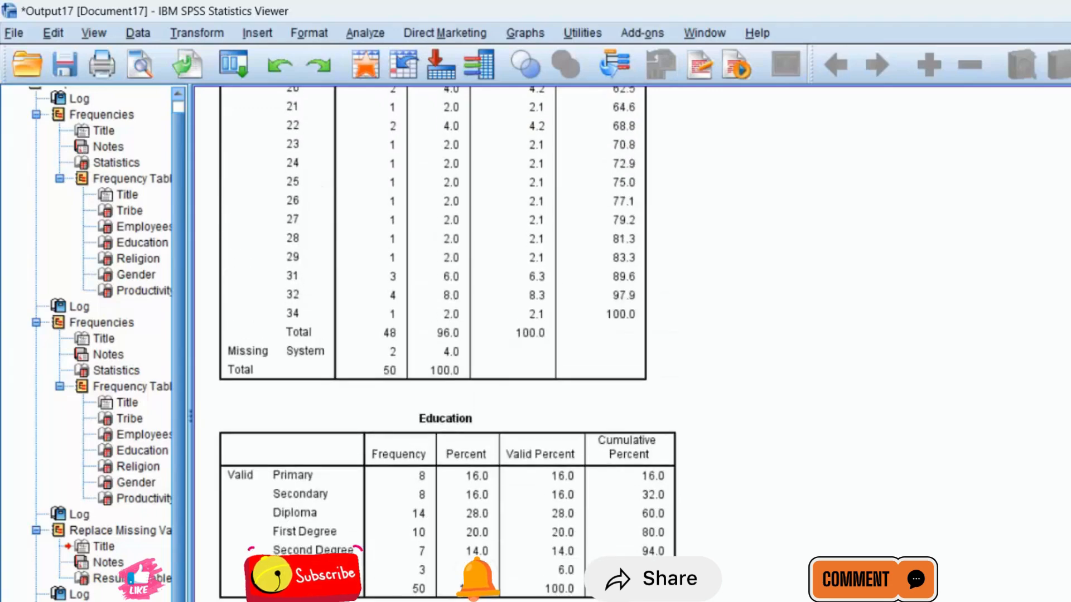
scroll(446, 343, up, 20)
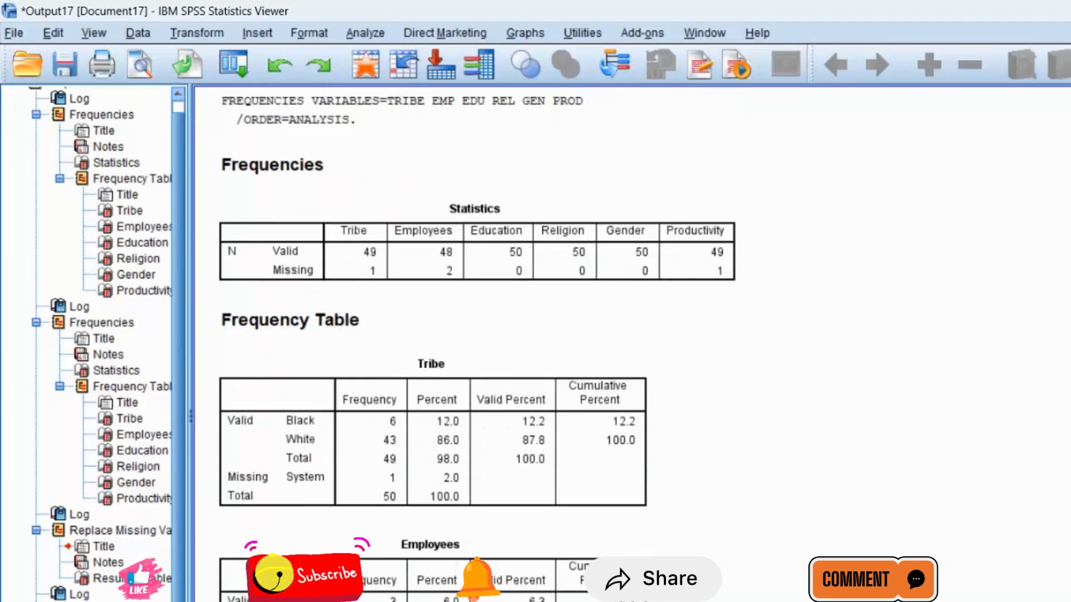
scroll(446, 343, down, 20)
scroll(446, 343, up, 20)
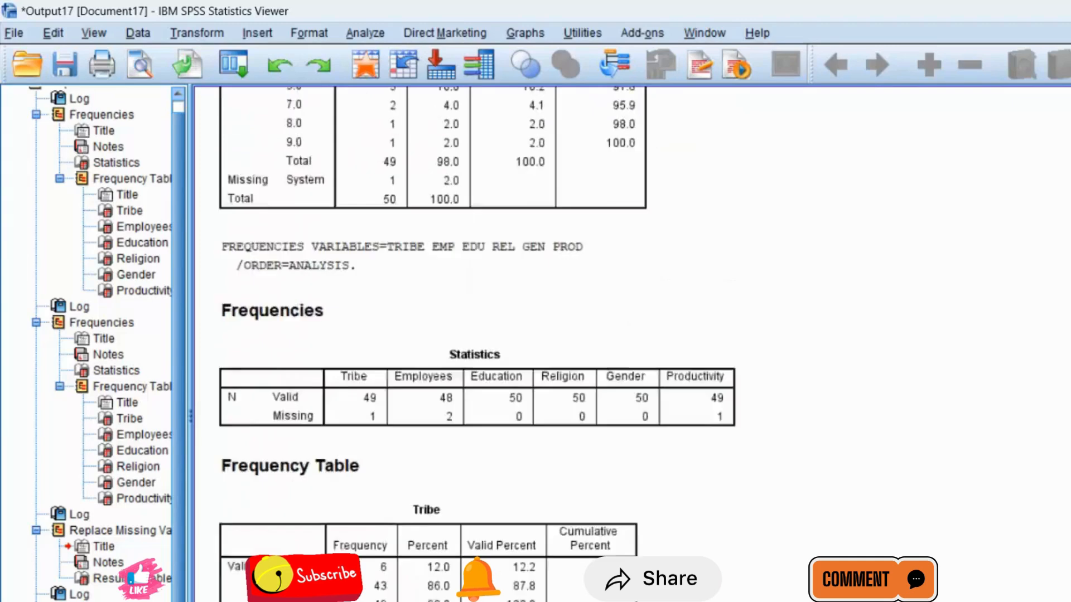
scroll(446, 343, down, 20)
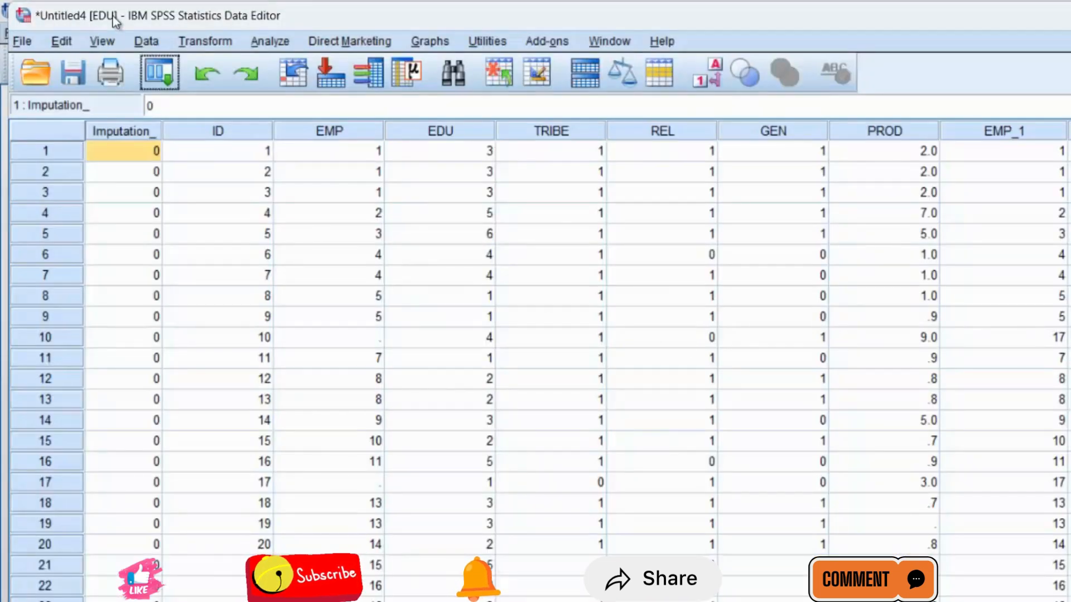
In the new EDU dataset, follow the Imputation_ column from the original cases into the start of imputation 1.
click(135, 191)
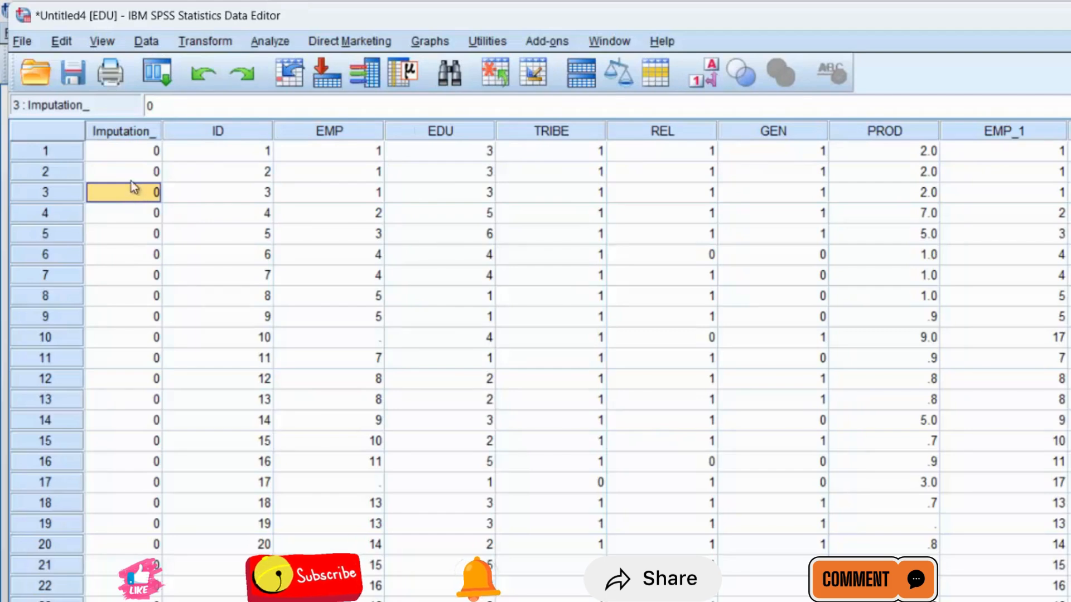
click(132, 150)
key(Down)
key(Down)
key(Down)
key(Down)
key(Down)
key(Down)
key(Down)
key(Down)
key(Down)
key(Down)
key(Down)
key(Down)
key(Down)
key(Down)
key(Down)
key(Down)
key(Down)
key(Down)
key(Down)
key(Down)
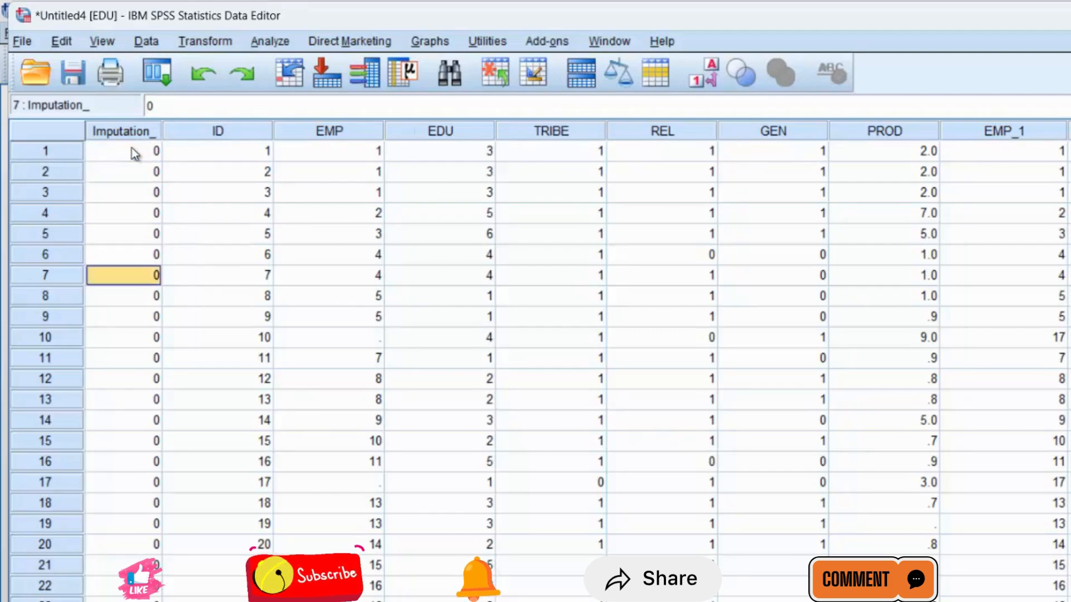
key(Down)
key(Down)
key(Down)
key(Down)
key(Down)
key(Down)
key(Down)
key(Down)
key(Down)
key(Down)
key(Down)
key(Down)
key(Down)
key(Down)
key(Down)
key(Down)
key(Down)
key(Down)
key(Down)
key(Down)
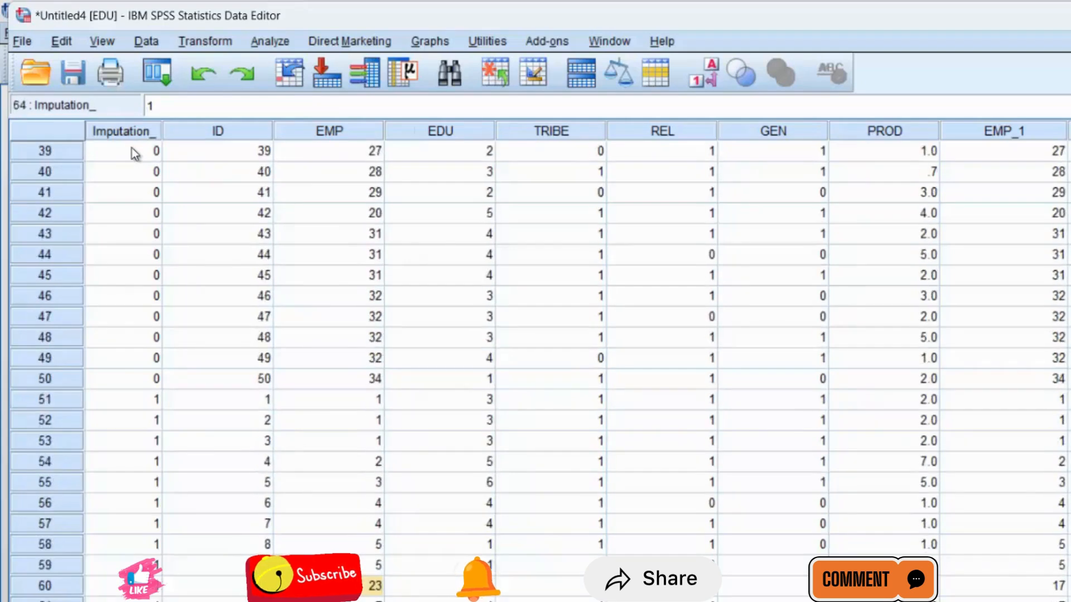
key(Up)
key(Up)
key(Up)
key(Up)
key(Up)
key(Up)
key(Up)
key(Up)
key(Up)
key(Up)
key(Up)
key(Up)
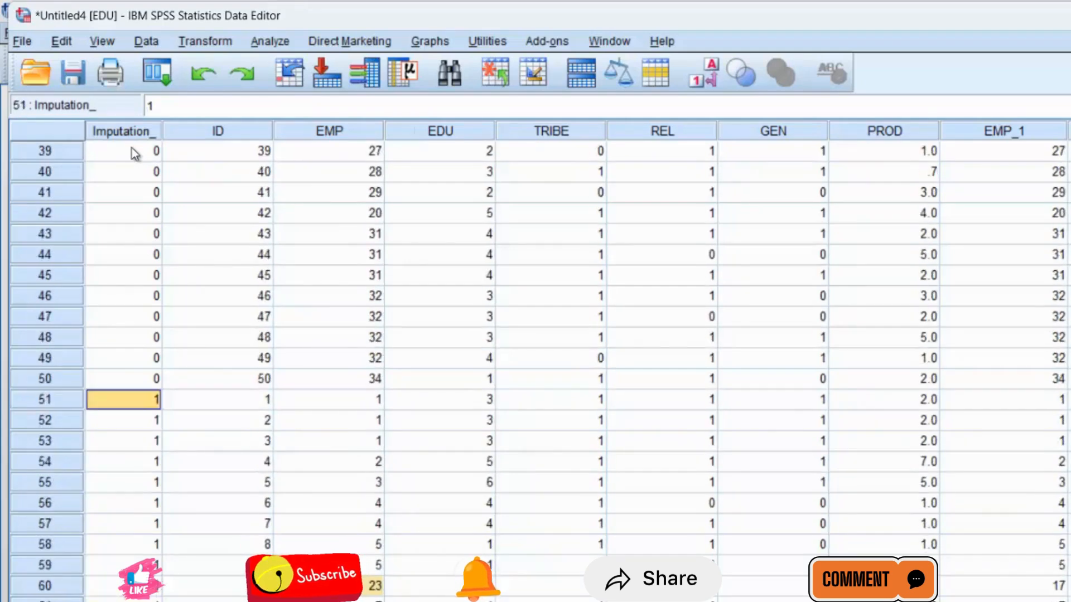
key(Down)
key(Down)
key(Down)
key(Down)
key(Down)
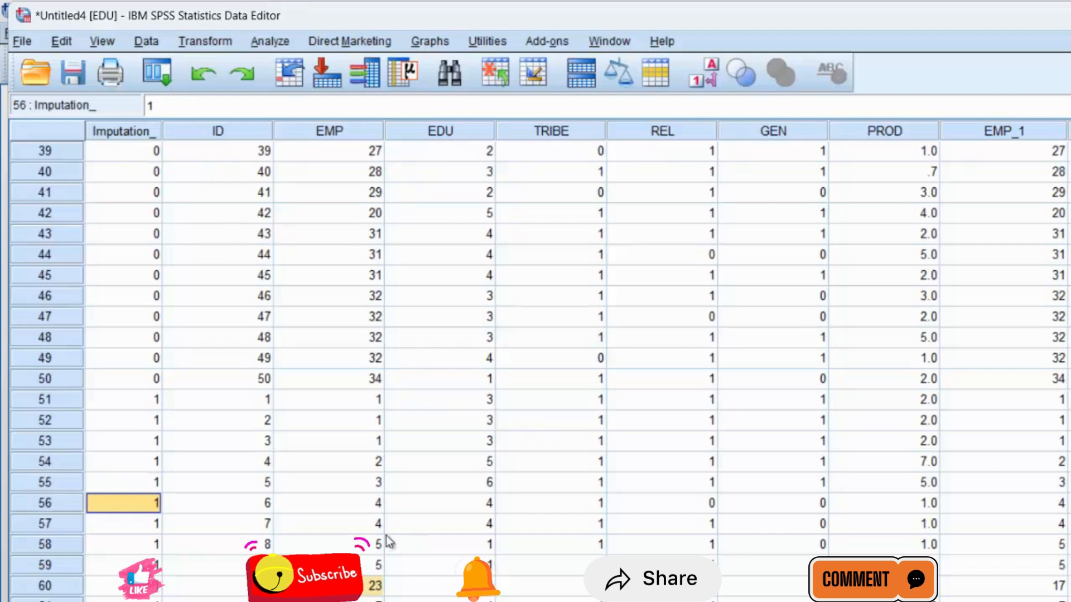
Inspect the highlighted imputed values in imputation 1: EMP in rows 60 and 67, and PROD in row 69.
click(361, 591)
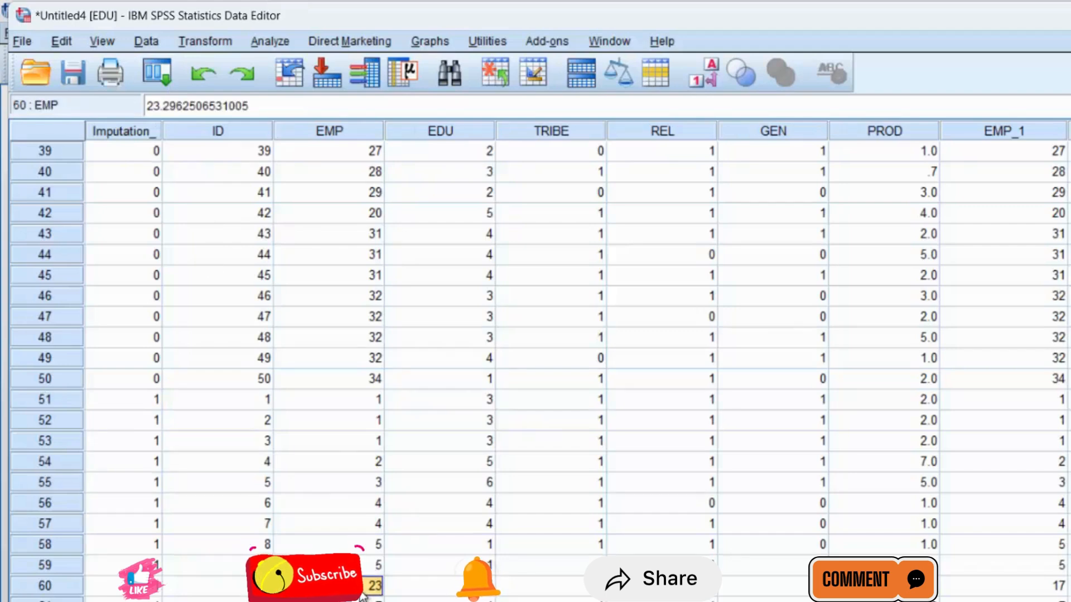
key(Down)
key(Down)
key(Down)
key(Down)
key(Down)
key(Down)
key(Down)
key(Down)
key(Down)
key(Down)
key(Down)
key(Down)
key(Down)
key(Down)
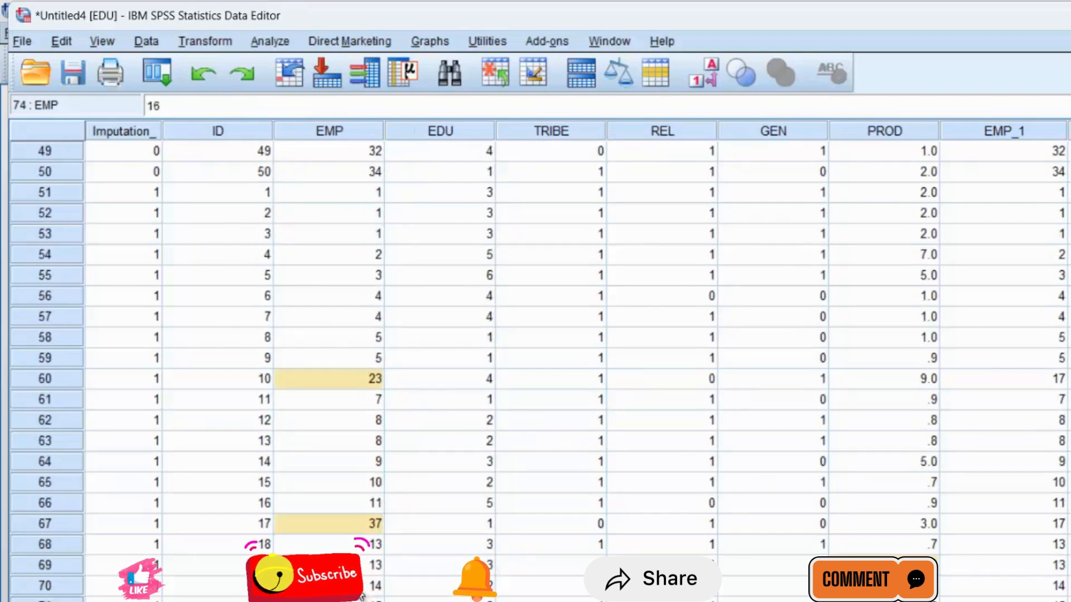
click(368, 381)
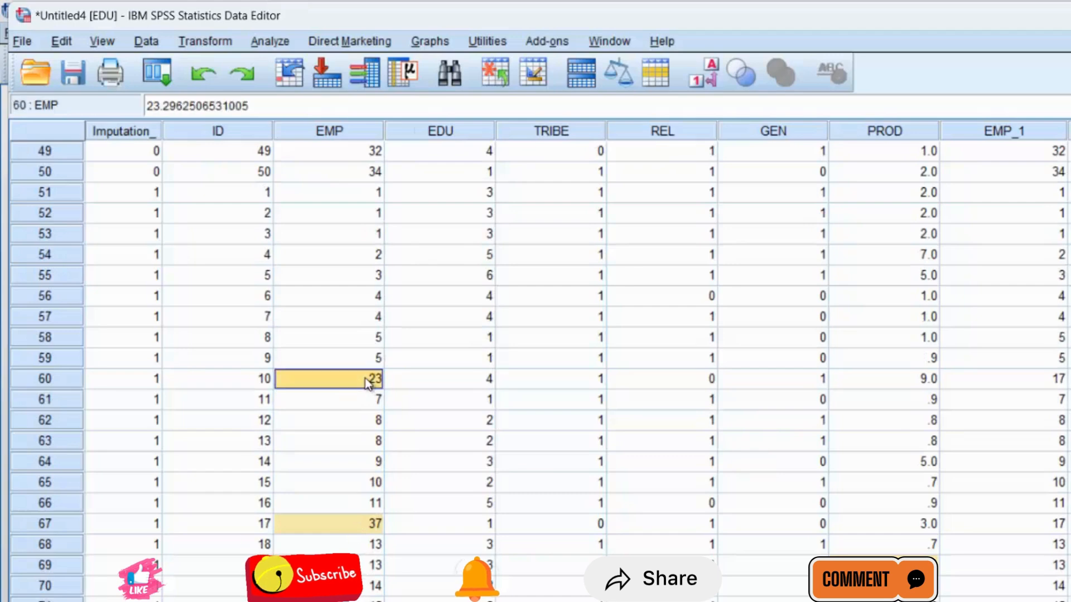
click(361, 525)
click(923, 565)
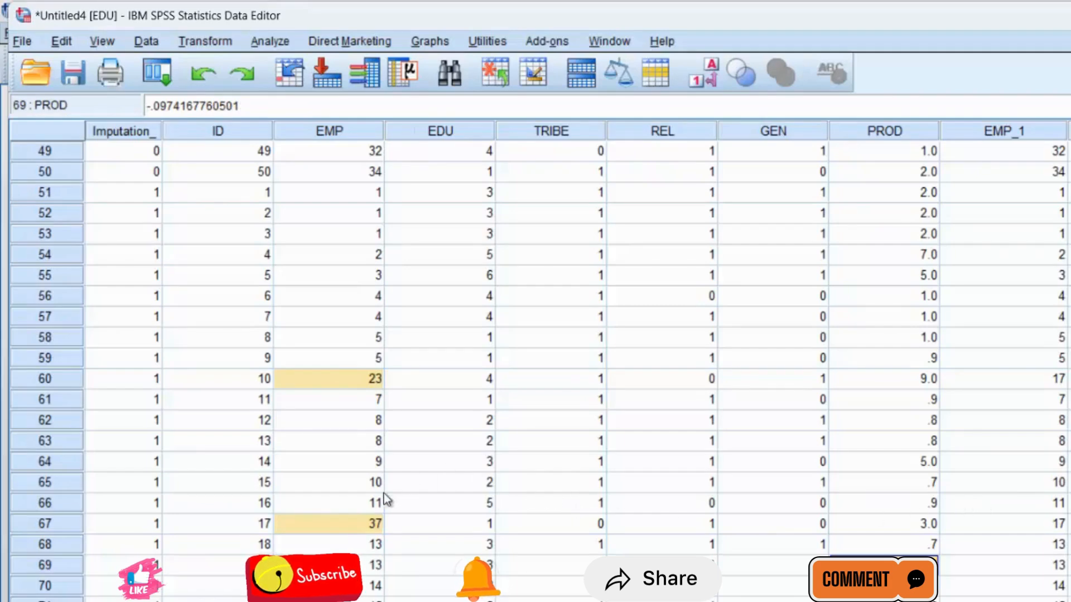
click(375, 522)
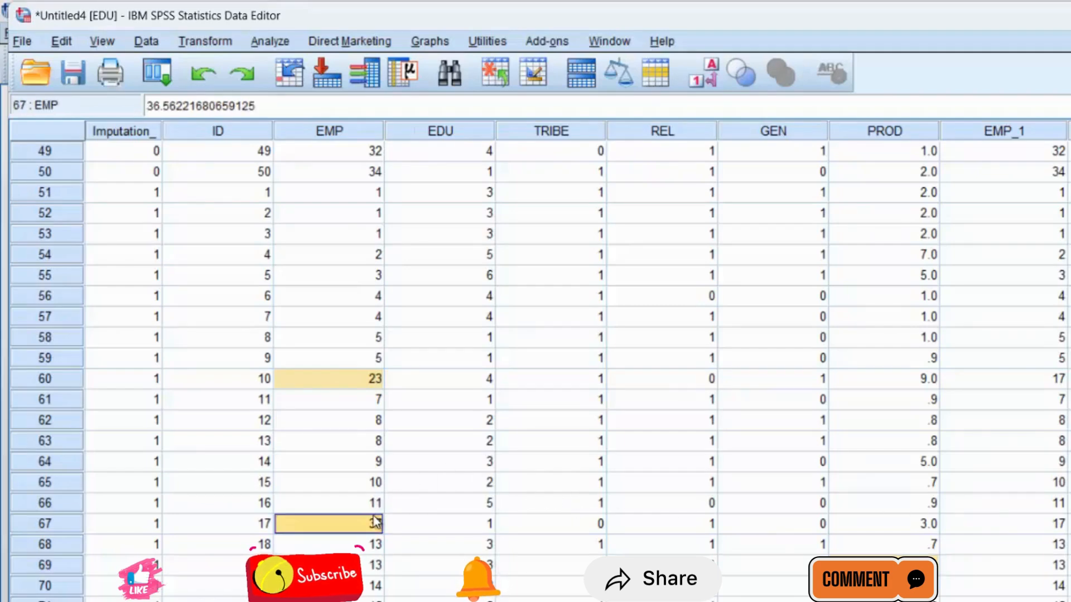
Follow the EMP column into imputation 2 and inspect the imputed EMP value in row 110.
key(Down)
key(Down)
key(Down)
key(Down)
key(Down)
key(Down)
key(Down)
key(Down)
key(Down)
key(Down)
key(Down)
key(Down)
key(Down)
key(Down)
key(Down)
key(Down)
key(Down)
key(Down)
key(Down)
key(Down)
key(Down)
key(Down)
key(Down)
key(Down)
key(Down)
key(Down)
key(Down)
key(Down)
key(Down)
key(Down)
key(Down)
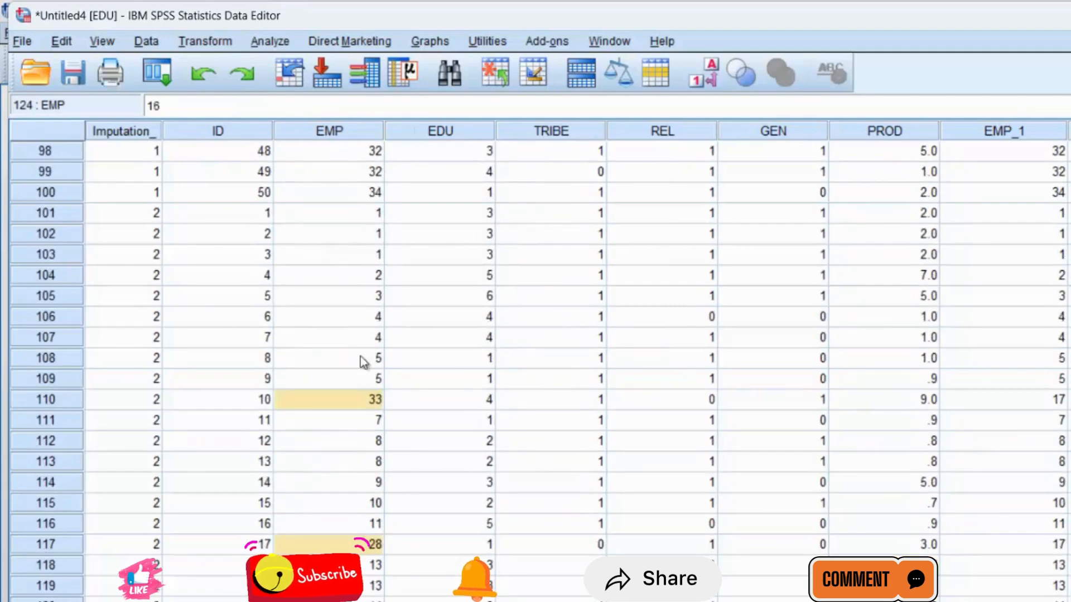
click(359, 397)
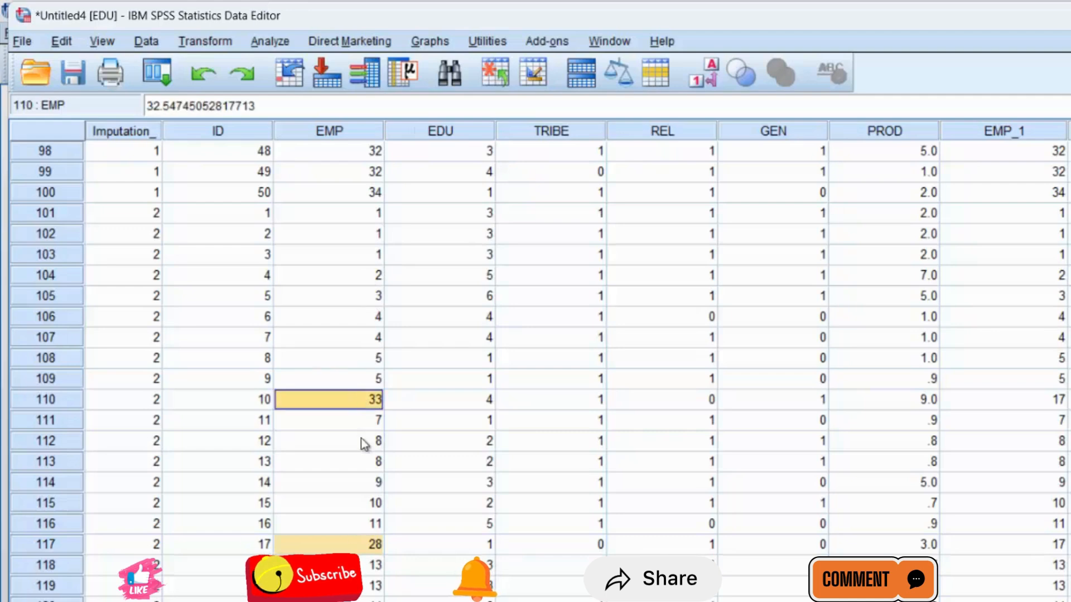
Inspect the imputed EMP value in row 117 and follow the EMP column down to the last cases of imputation 2.
click(357, 547)
key(Down)
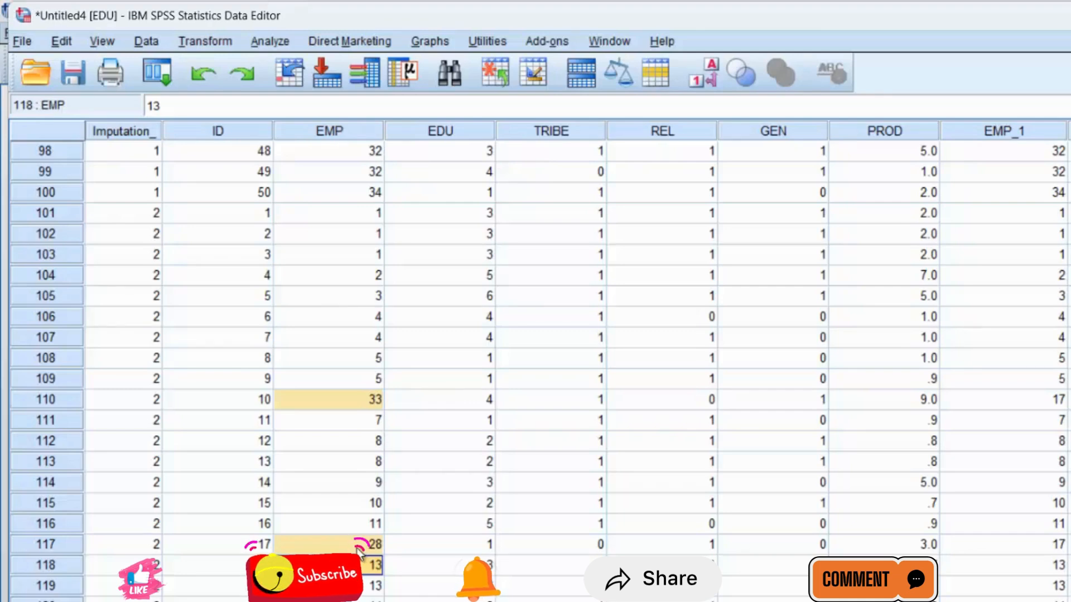
key(Down)
key(Down)
key(Down)
key(Down)
key(Down)
key(Down)
key(Down)
key(Down)
key(Down)
key(Down)
key(Down)
key(Down)
key(Down)
key(Down)
key(Down)
key(Down)
key(Down)
key(Down)
key(Down)
key(Down)
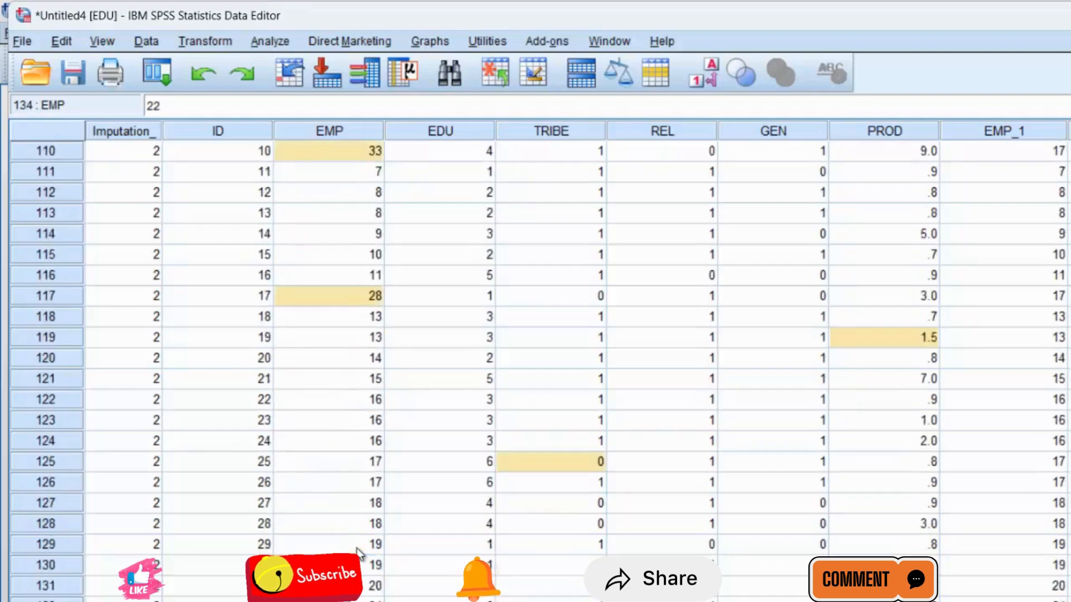
key(Down)
key(Down)
key(Down)
key(Down)
key(Down)
key(Down)
key(Down)
key(Down)
key(Down)
key(Down)
key(Down)
key(Down)
key(Down)
key(Down)
key(Down)
key(Down)
Go back up the EMP column to row 116, reviewing the highlighted imputed TRIBE cell in row 125 and PROD cell in row 119.
key(Up)
key(Up)
key(Up)
key(Up)
key(Up)
key(Up)
key(Up)
key(Up)
key(Up)
key(Up)
key(Up)
key(Up)
key(Up)
key(Up)
key(Up)
key(Up)
key(Up)
key(Up)
key(Up)
key(Up)
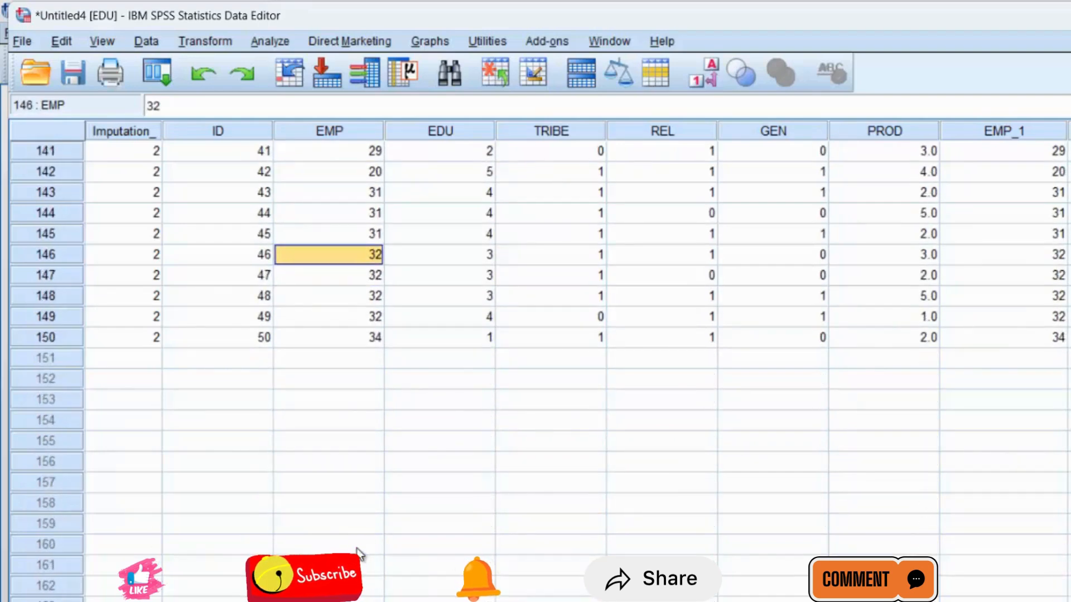
key(Up)
key(Up)
key(Up)
key(Up)
key(Up)
key(Up)
key(Up)
key(Up)
key(Up)
key(Up)
key(Up)
key(Up)
key(Up)
key(Up)
key(Up)
key(Up)
key(Up)
key(Up)
key(Up)
key(Up)
key(Up)
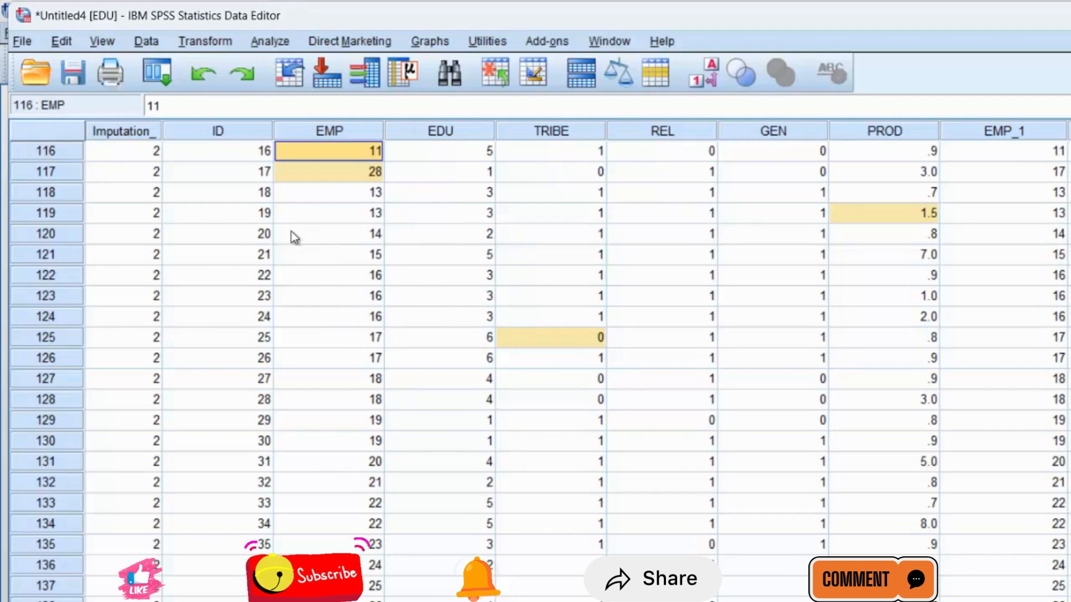
Return from row 124 to the original cases at the start of the dataset and check row 4, EMP in row 11 and REL in row 17.
click(66, 317)
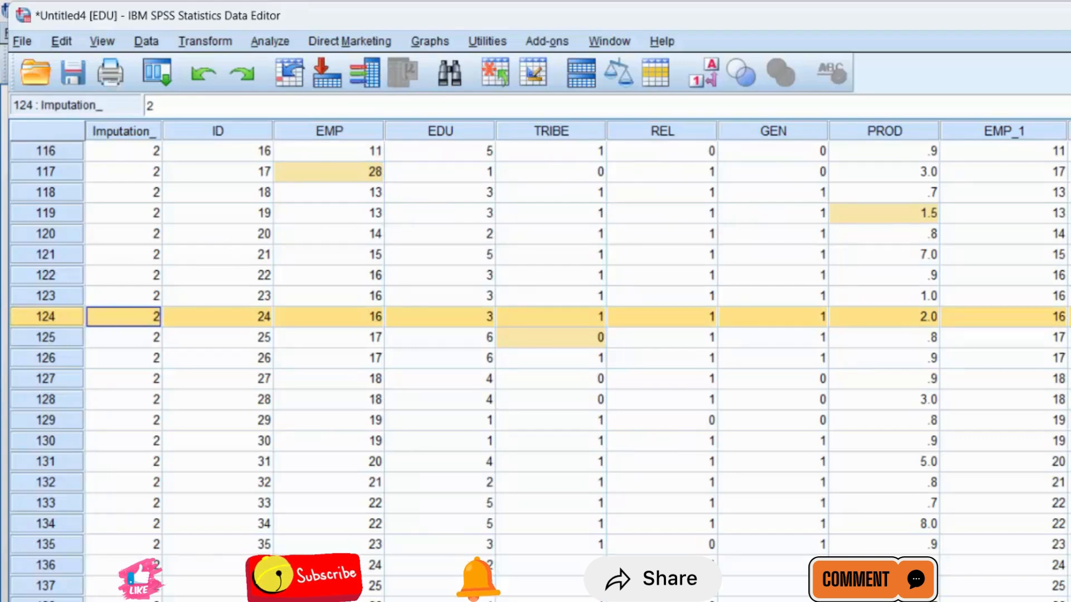
scroll(707, 255, up, 20)
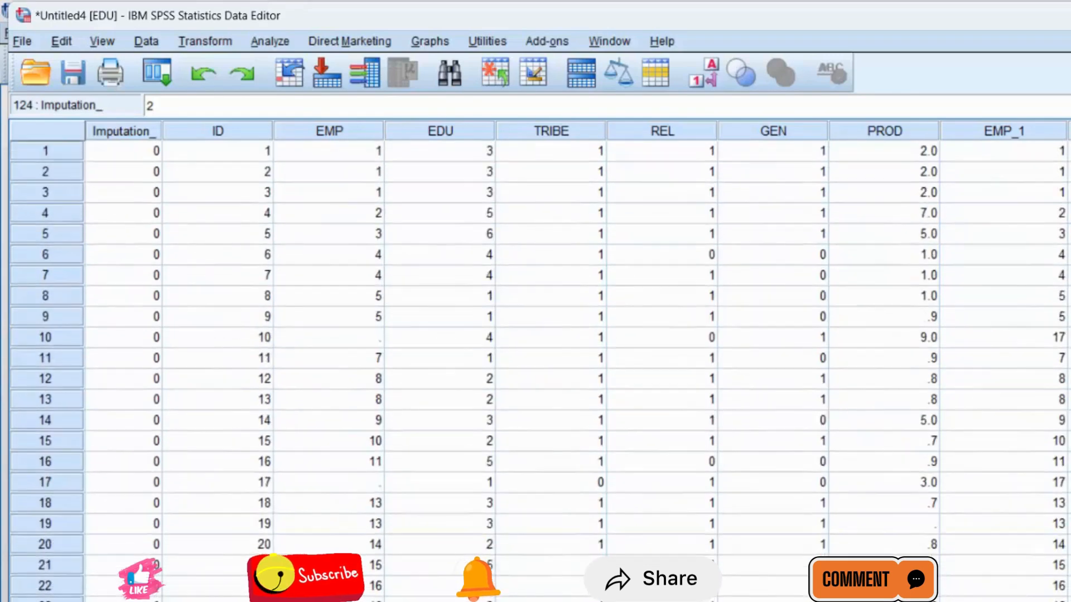
click(79, 214)
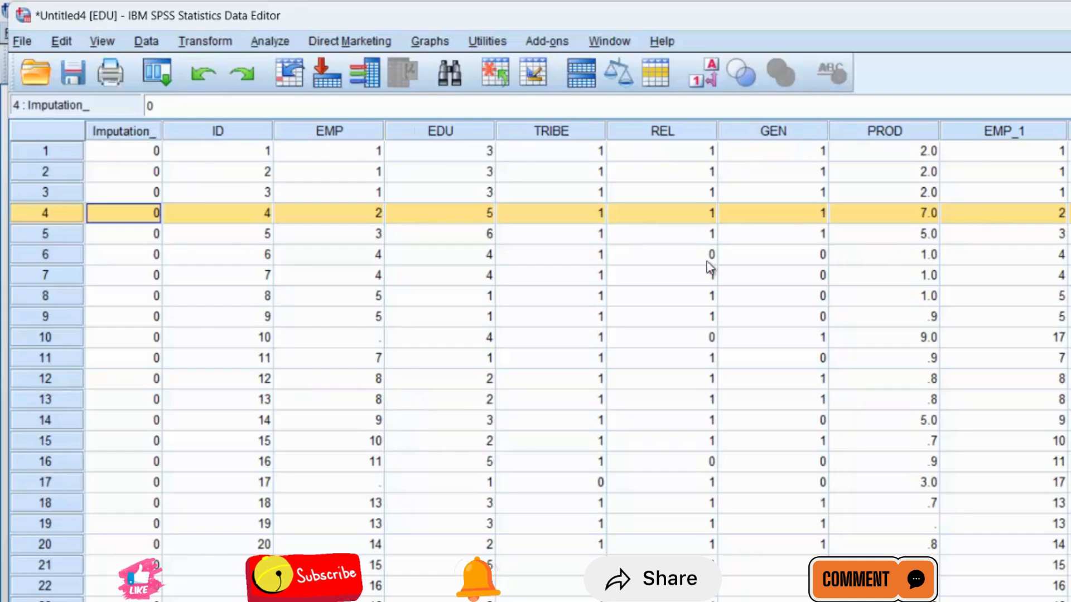
click(266, 213)
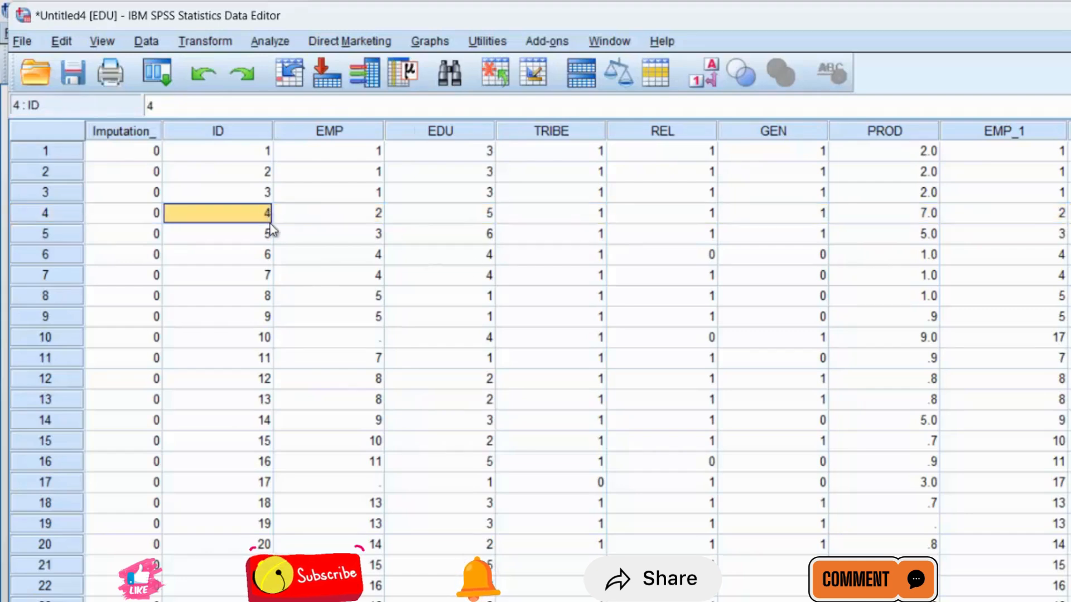
click(380, 366)
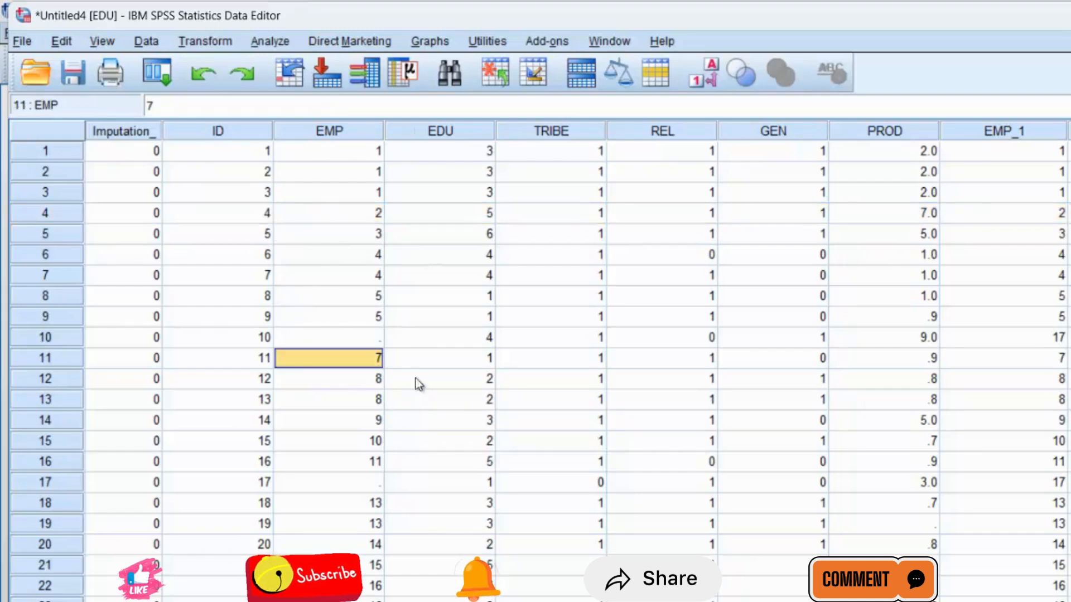
click(698, 475)
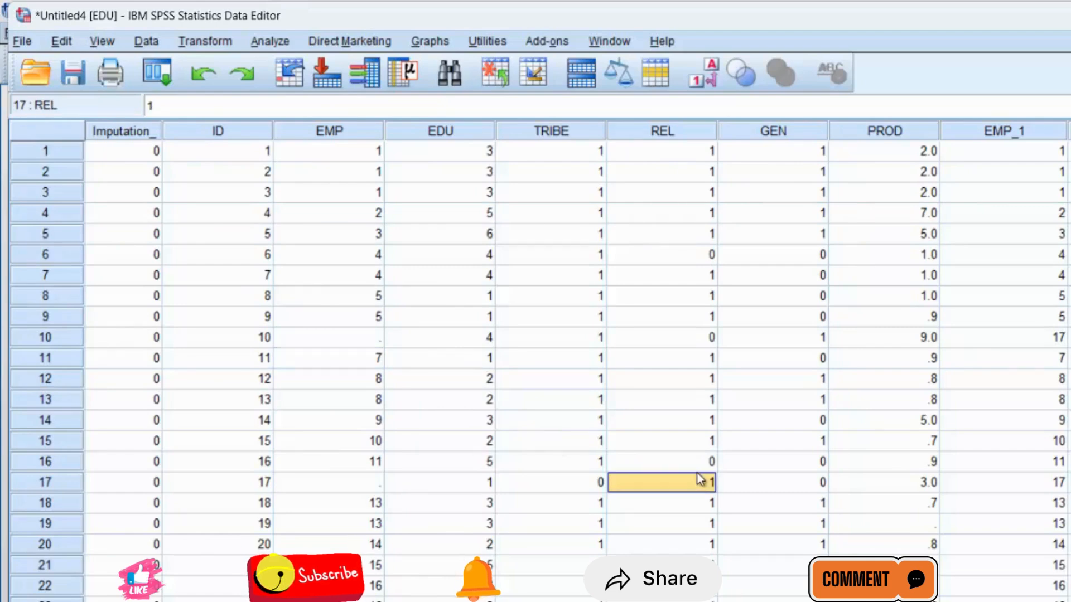